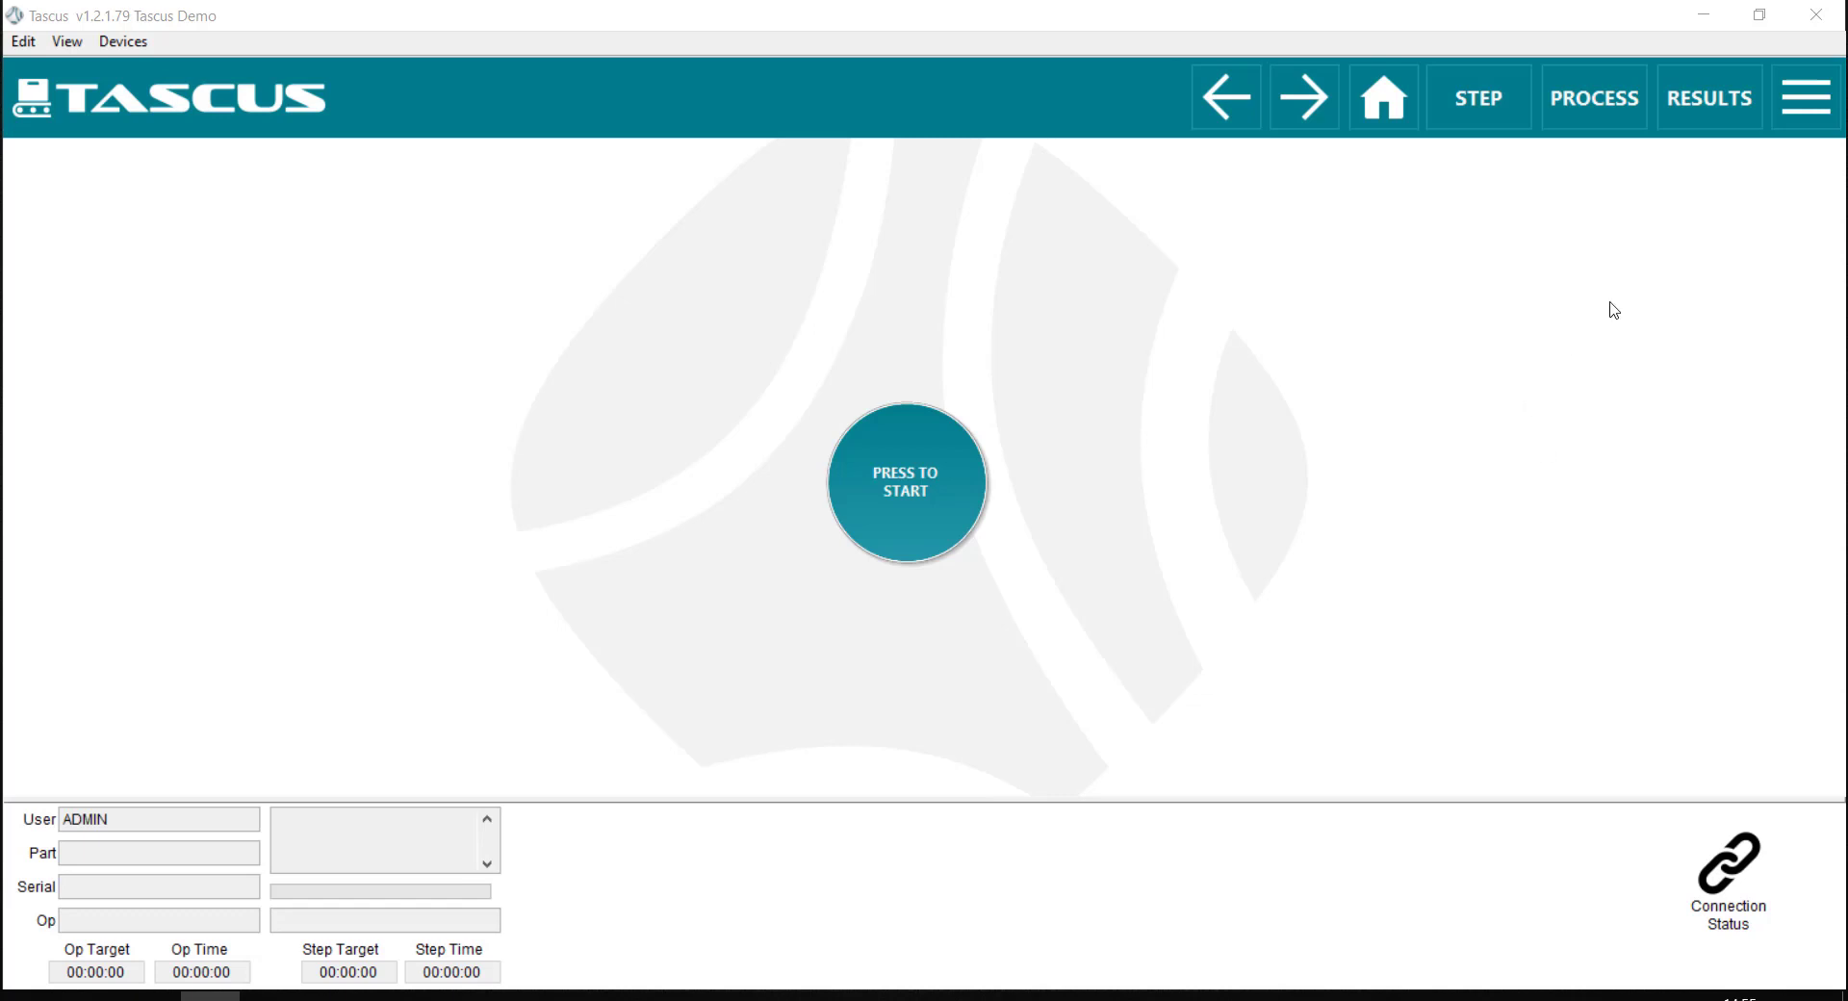
Step: Open the Station Editor and show its sequence step settings with an empty sequence
{"action": "left_click", "coordinate": [1807, 97]}
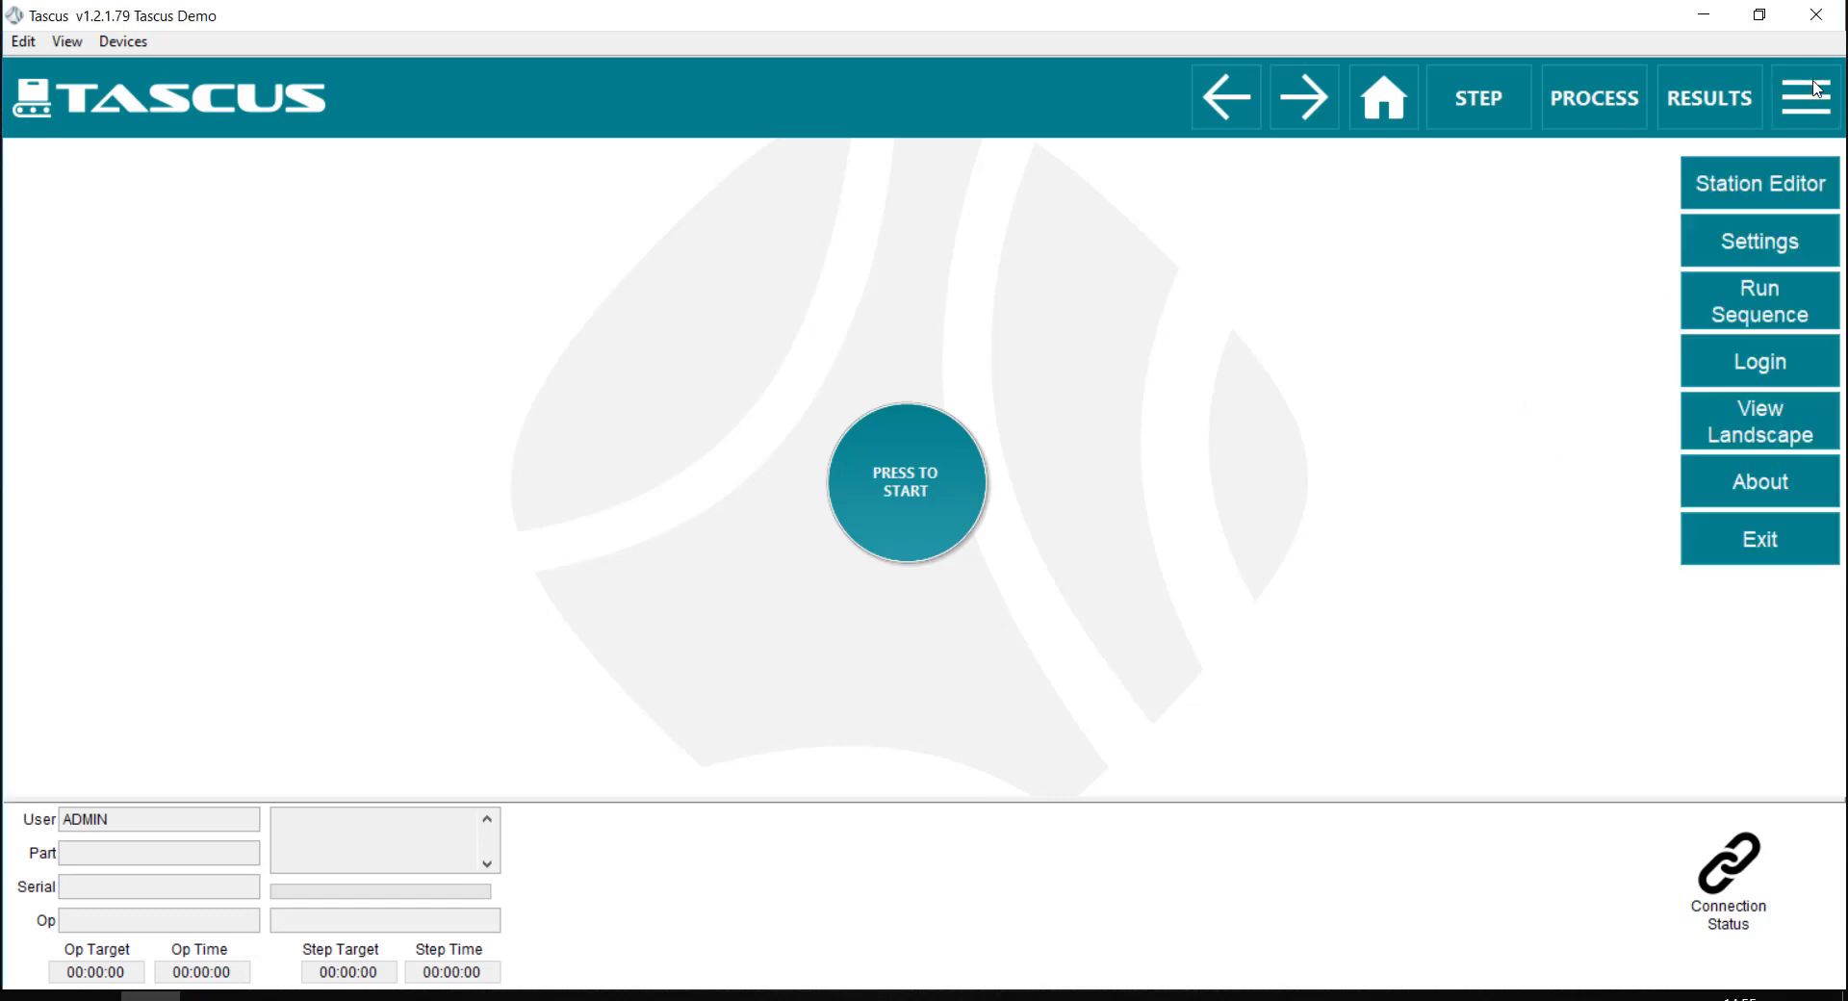
{"action": "left_click", "coordinate": [1809, 183]}
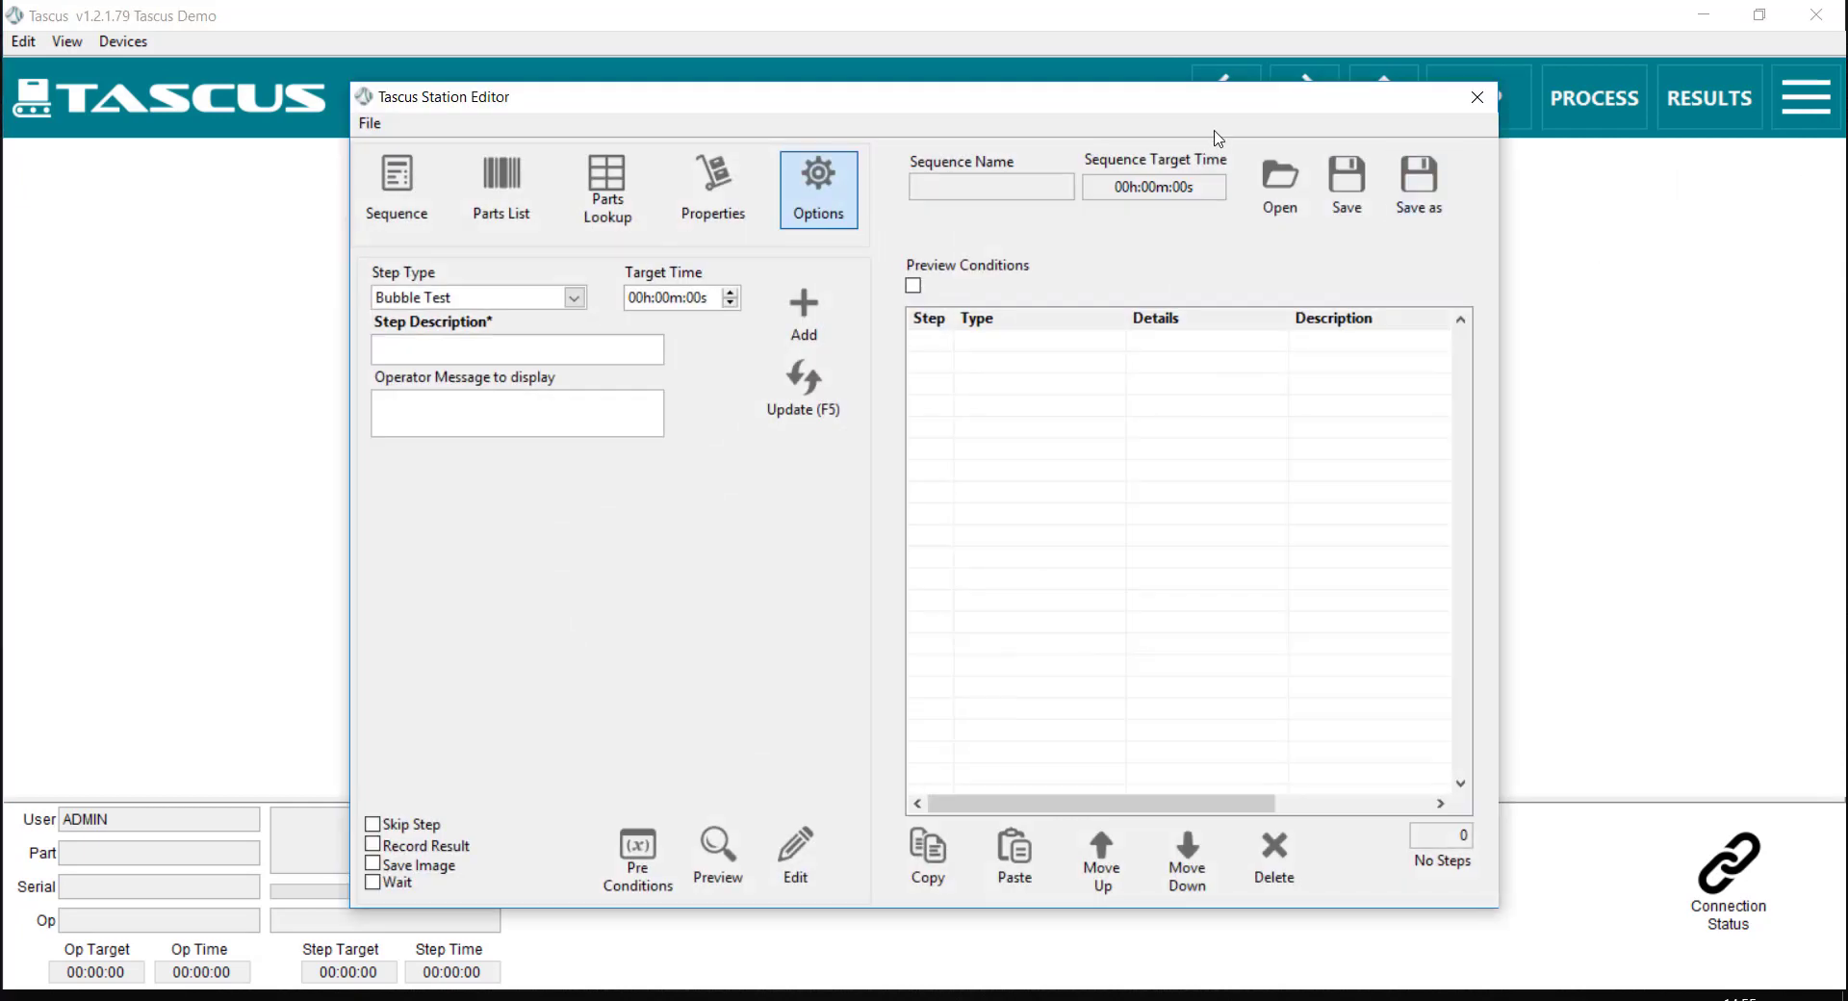
{"action": "left_click", "coordinate": [414, 207]}
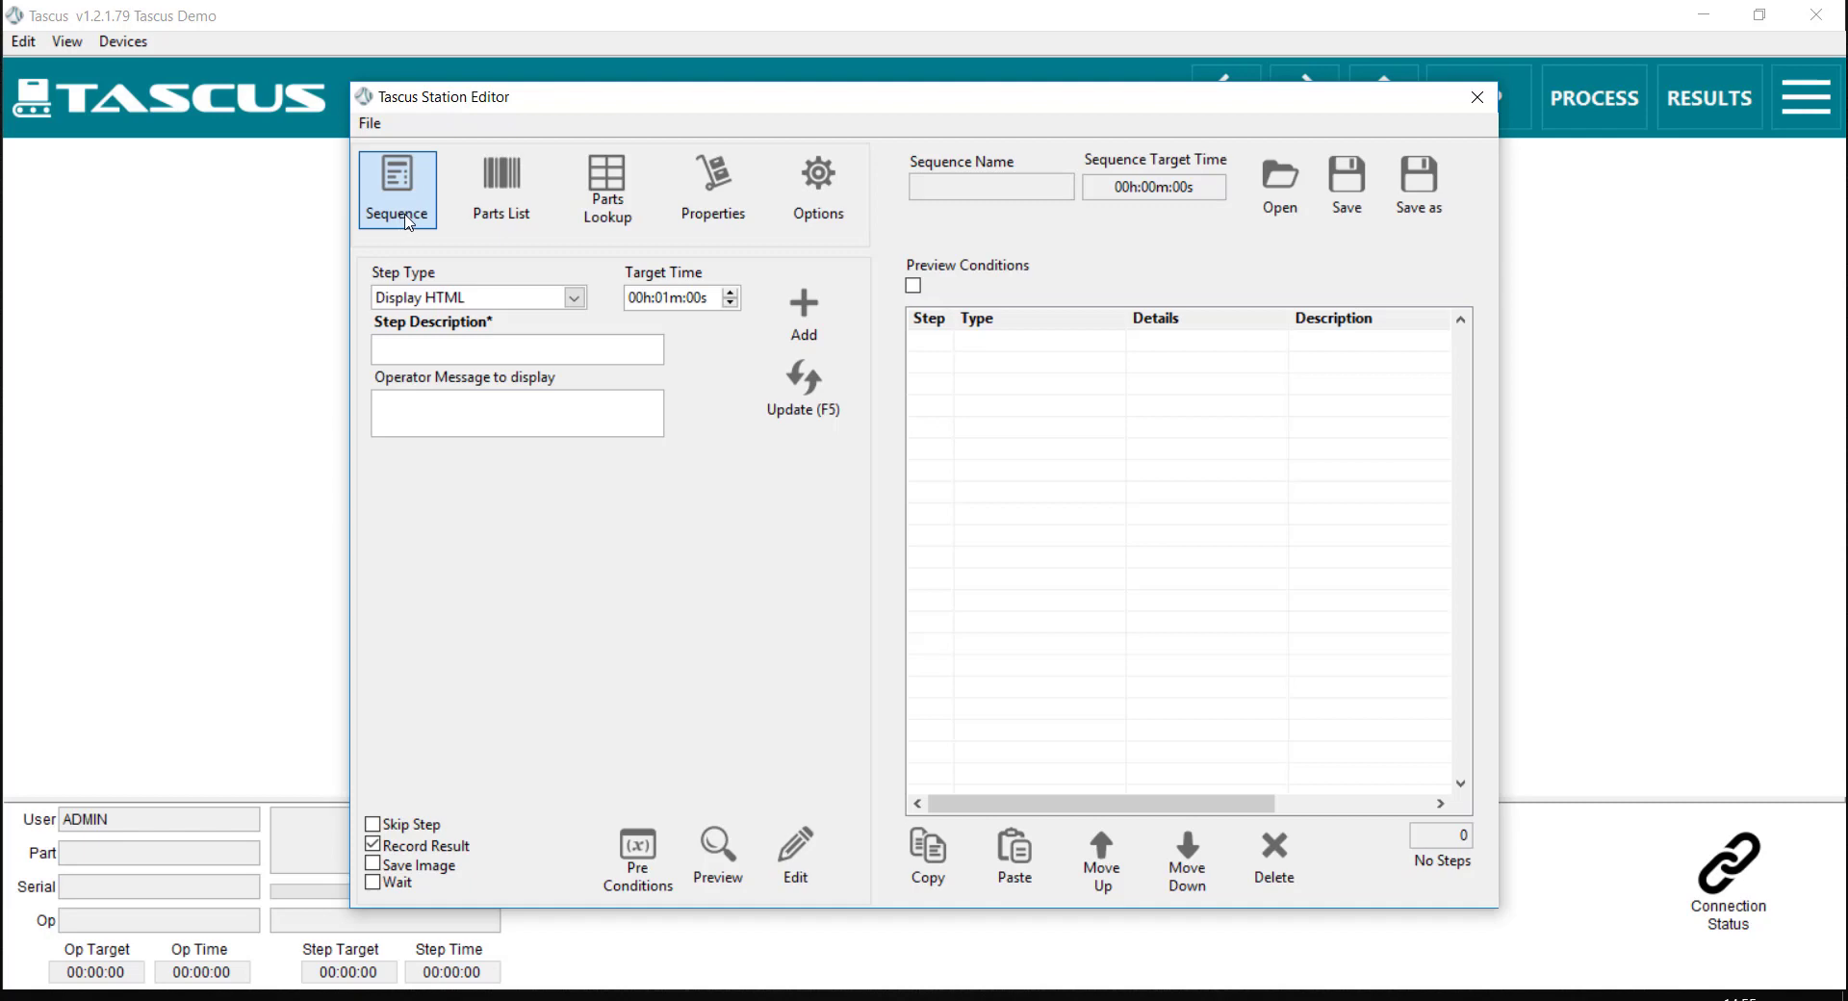
{"action": "left_click", "coordinate": [1281, 197]}
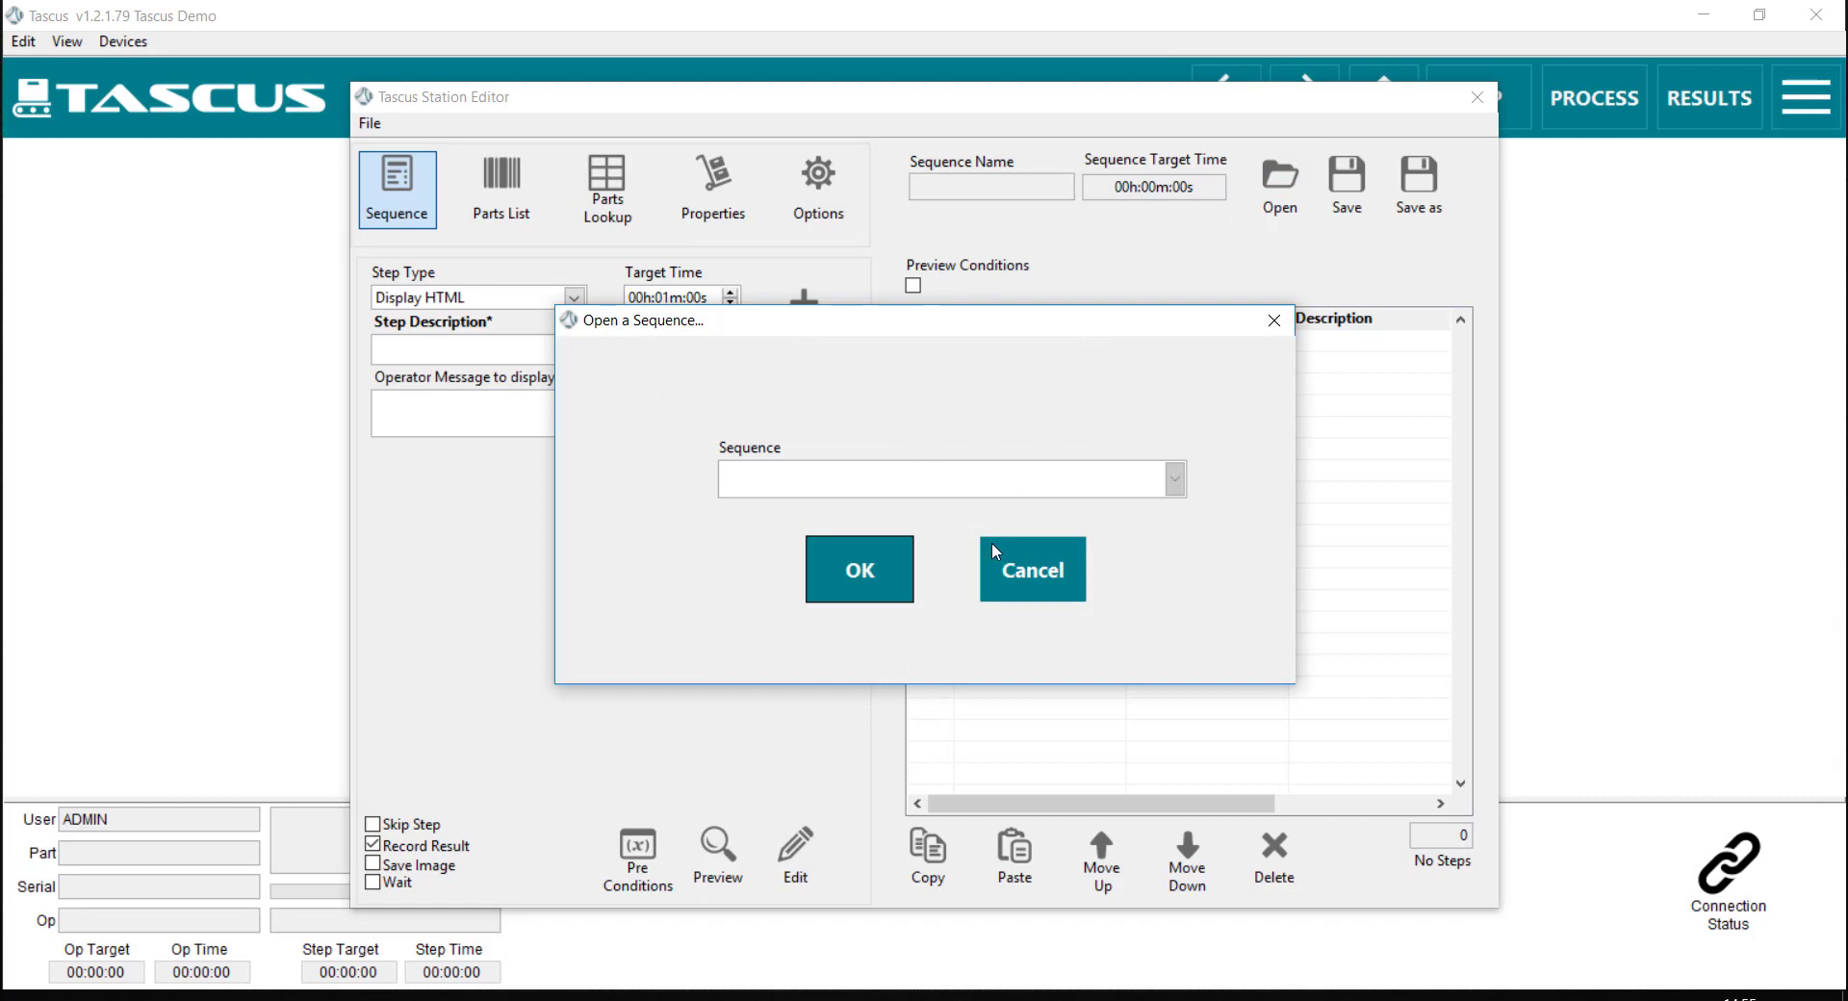
{"action": "left_click", "coordinate": [1041, 550]}
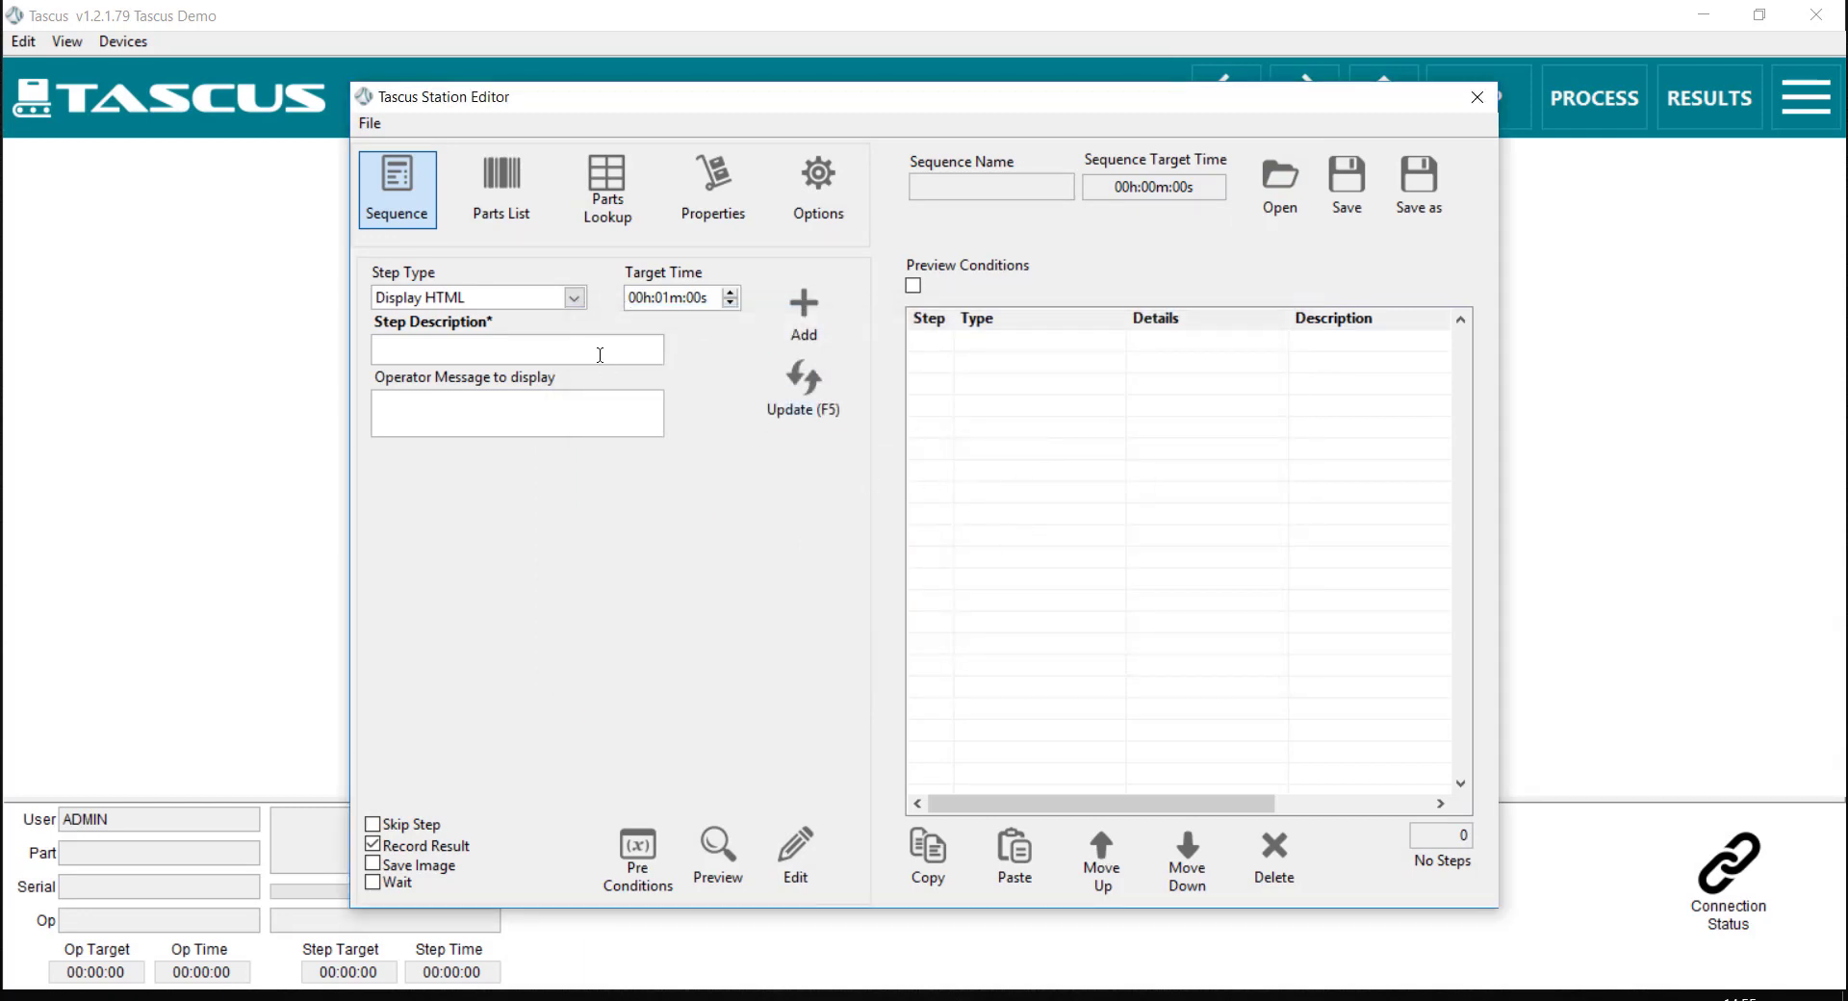
Step: Set the step type to Display Image and enter the step description "Op 00 - Pick Tray of Parts"
{"action": "left_click", "coordinate": [575, 298]}
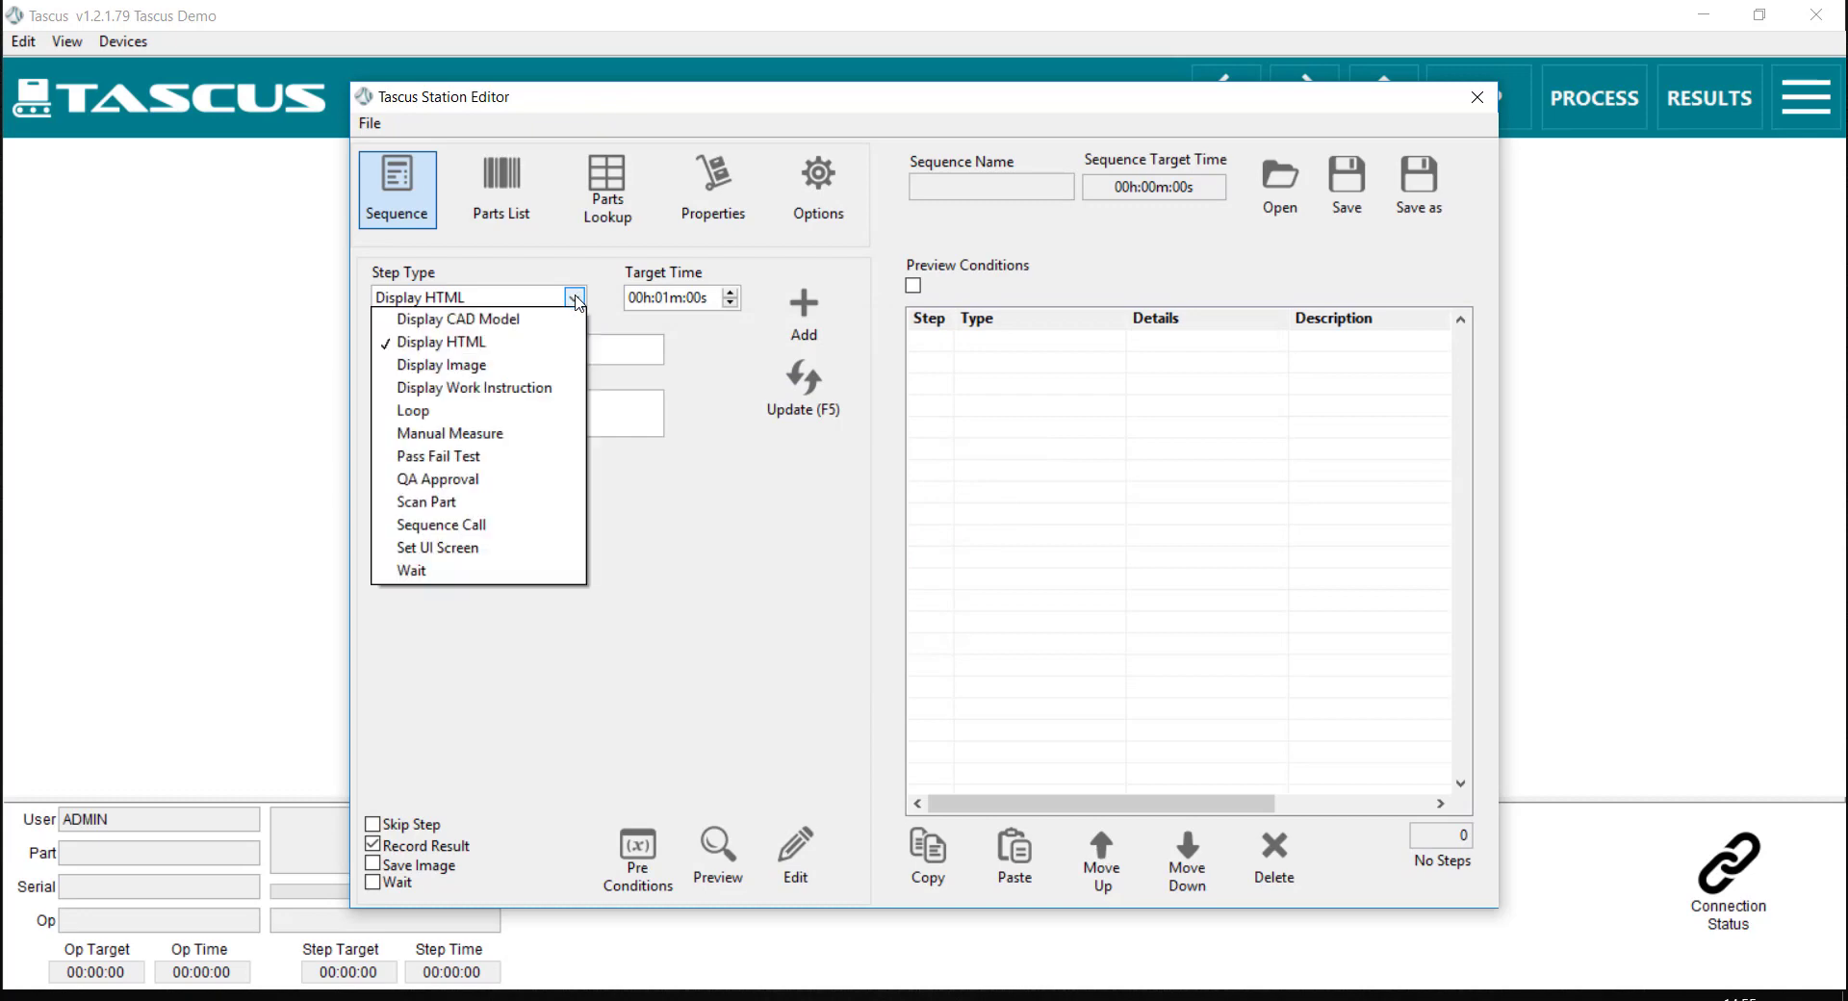
{"action": "left_click", "coordinate": [529, 367]}
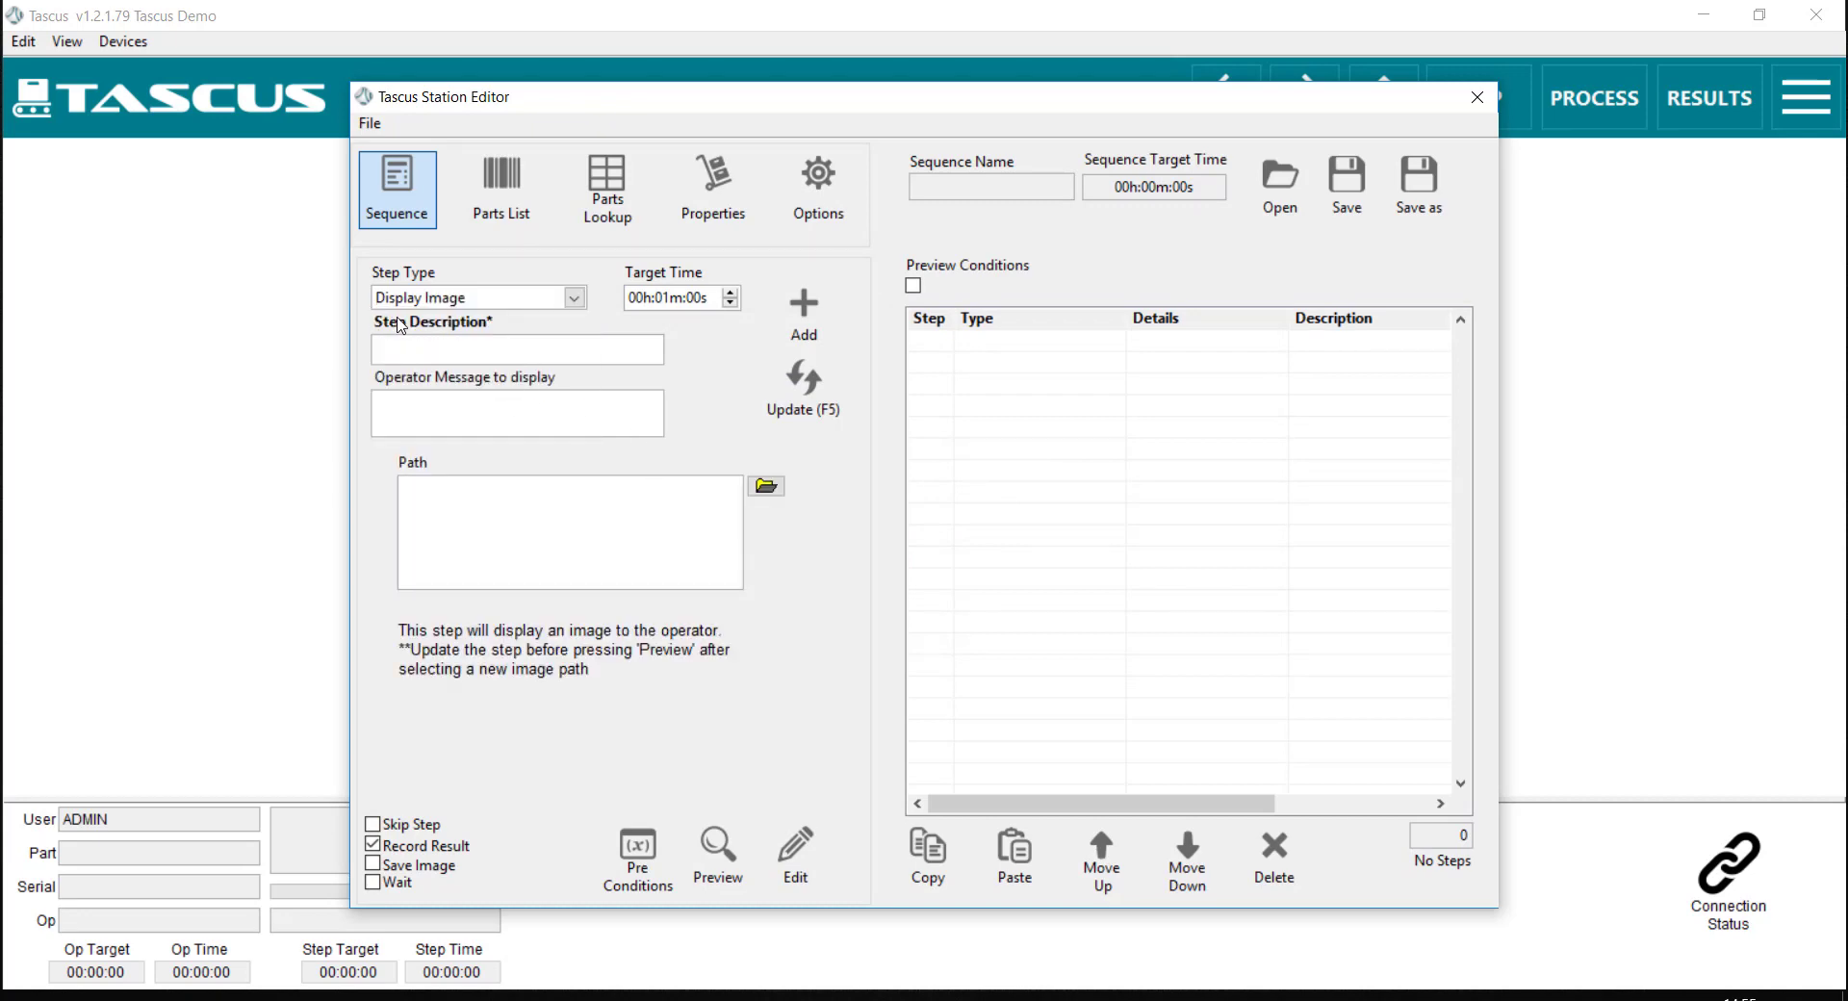
{"action": "left_click", "coordinate": [432, 348]}
{"action": "type", "text": "Op"}
{"action": "type", "text": " 01"}
{"action": "type", "text": "00"}
{"action": "type", "text": " -"}
{"action": "type", "text": " Pick Tray"}
{"action": "type", "text": " of Parts"}
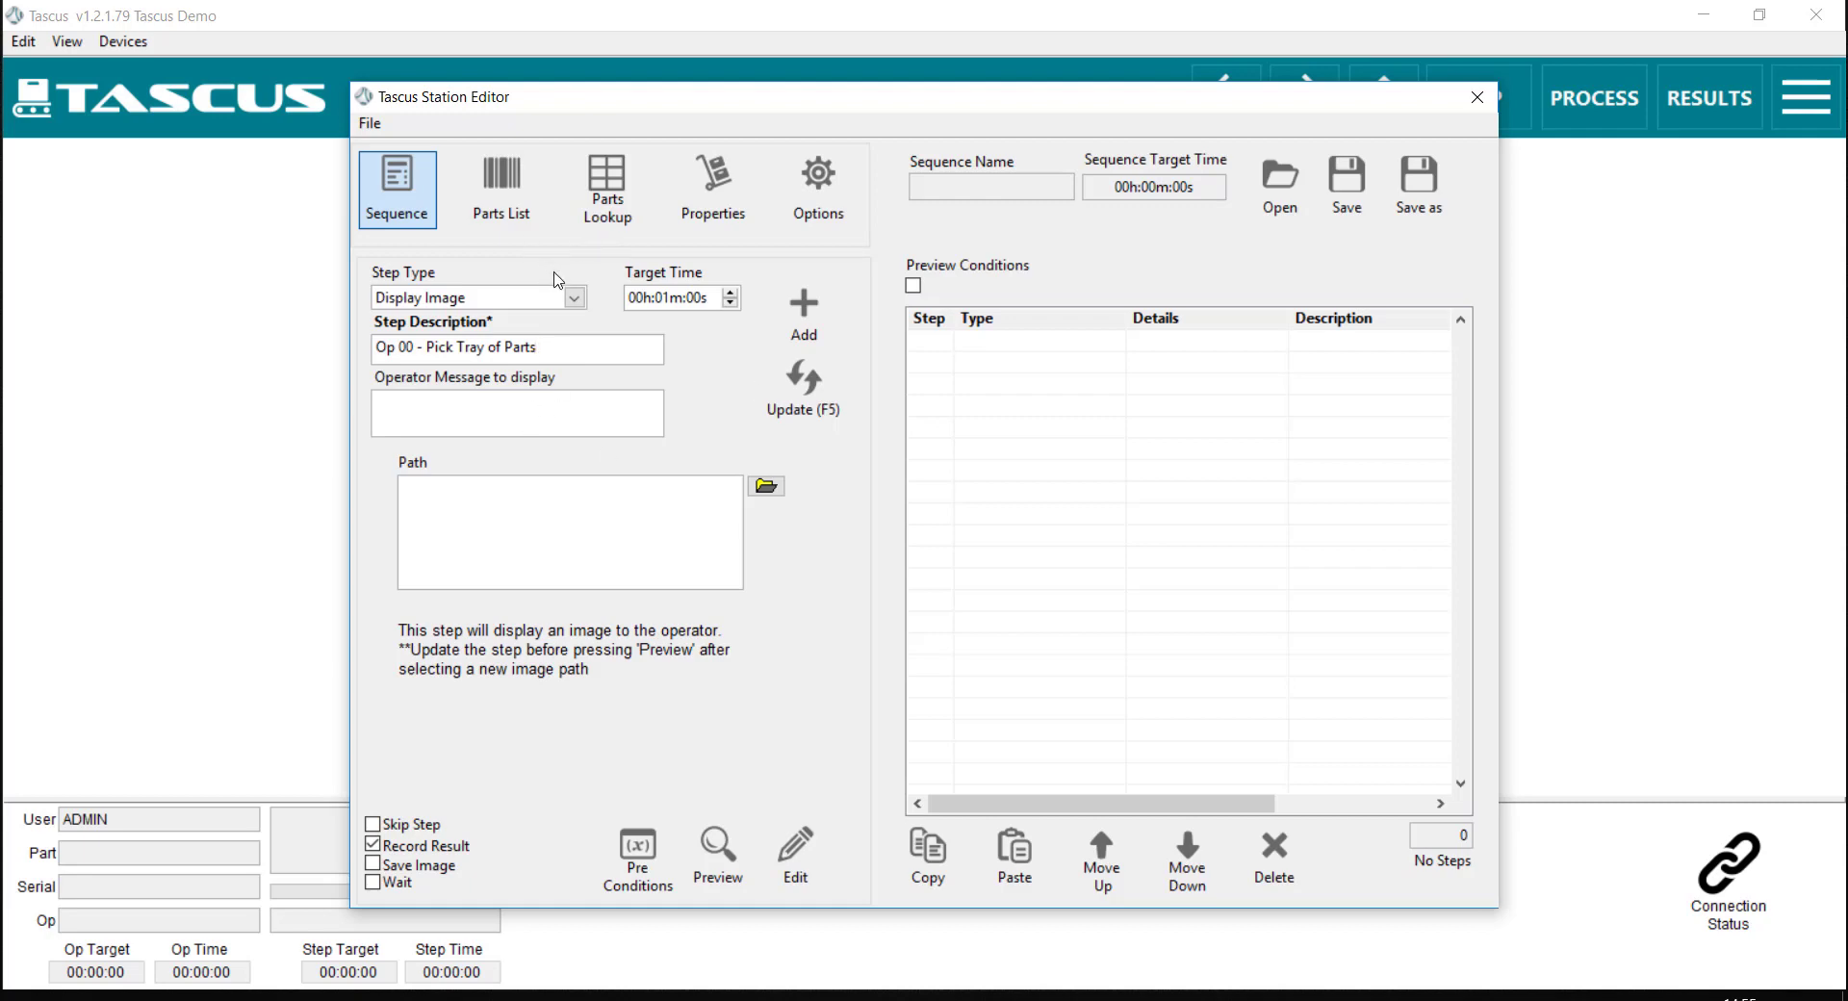
Step: Set the step's image path to 00.jpg from the C:\SOPs\Amazon Dot folder
{"action": "left_click", "coordinate": [766, 485]}
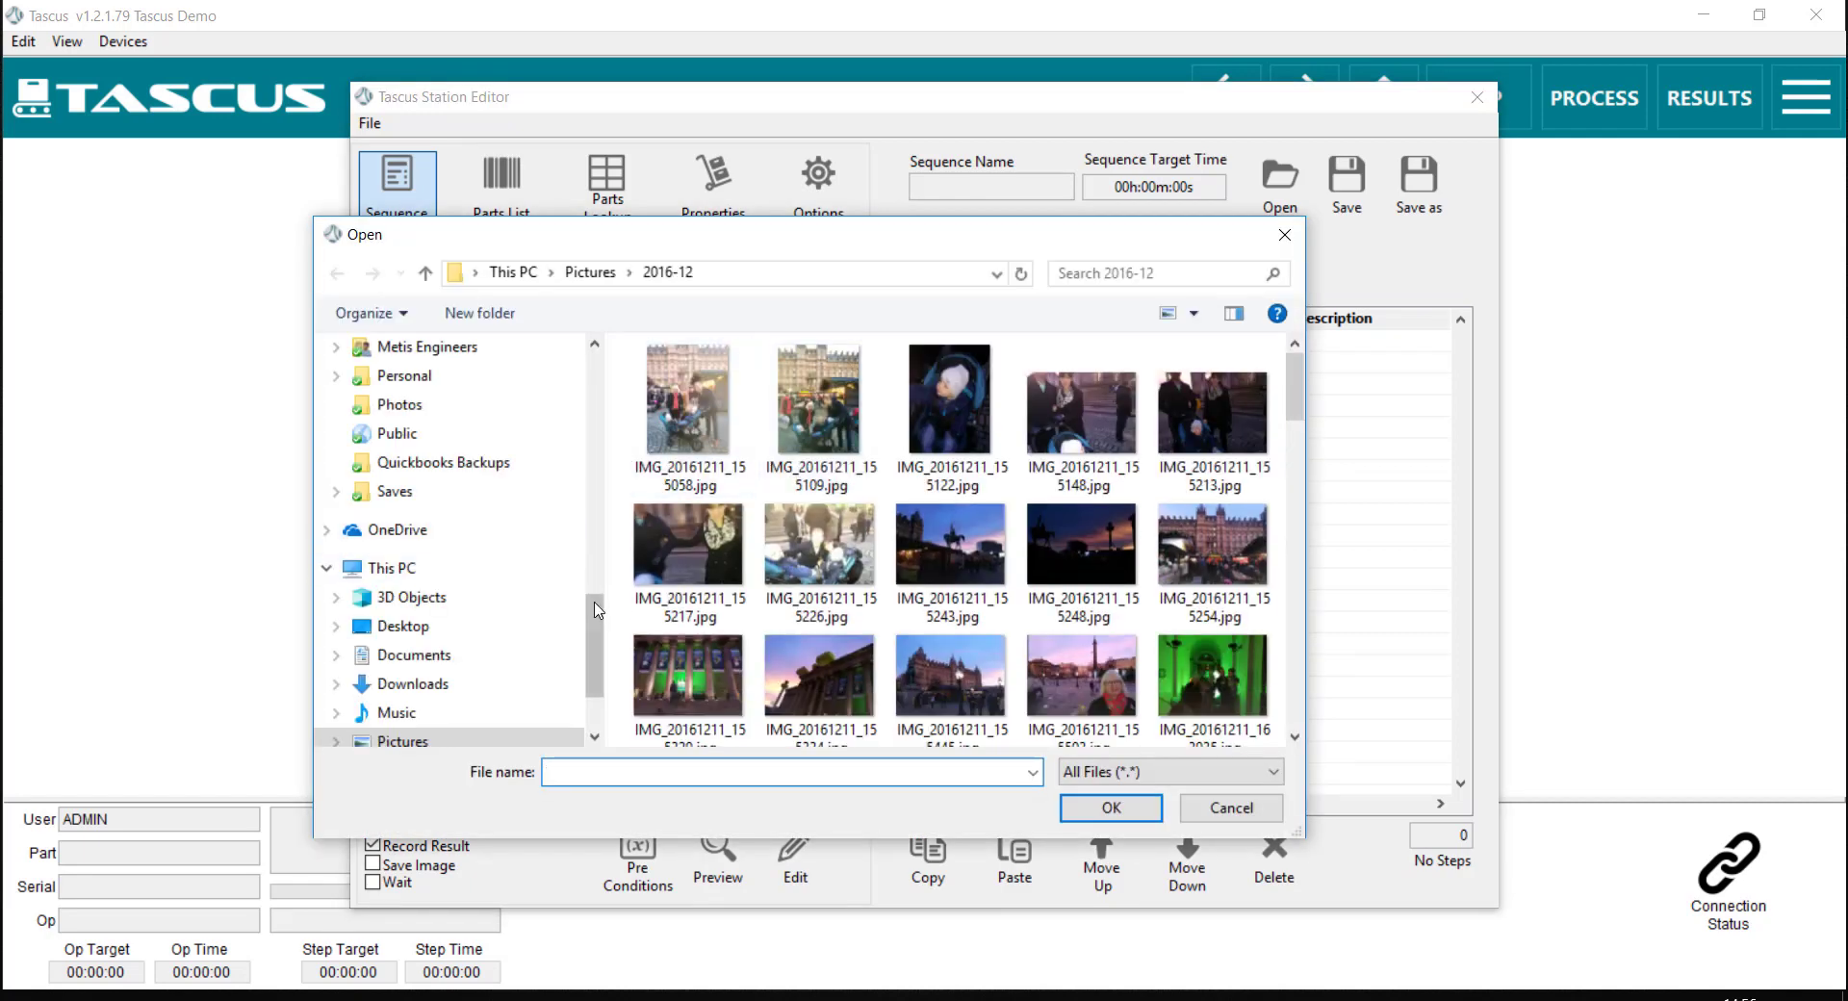
{"action": "left_click_drag", "start_coordinate": [596, 633], "coordinate": [600, 662]}
{"action": "left_click", "coordinate": [433, 454]}
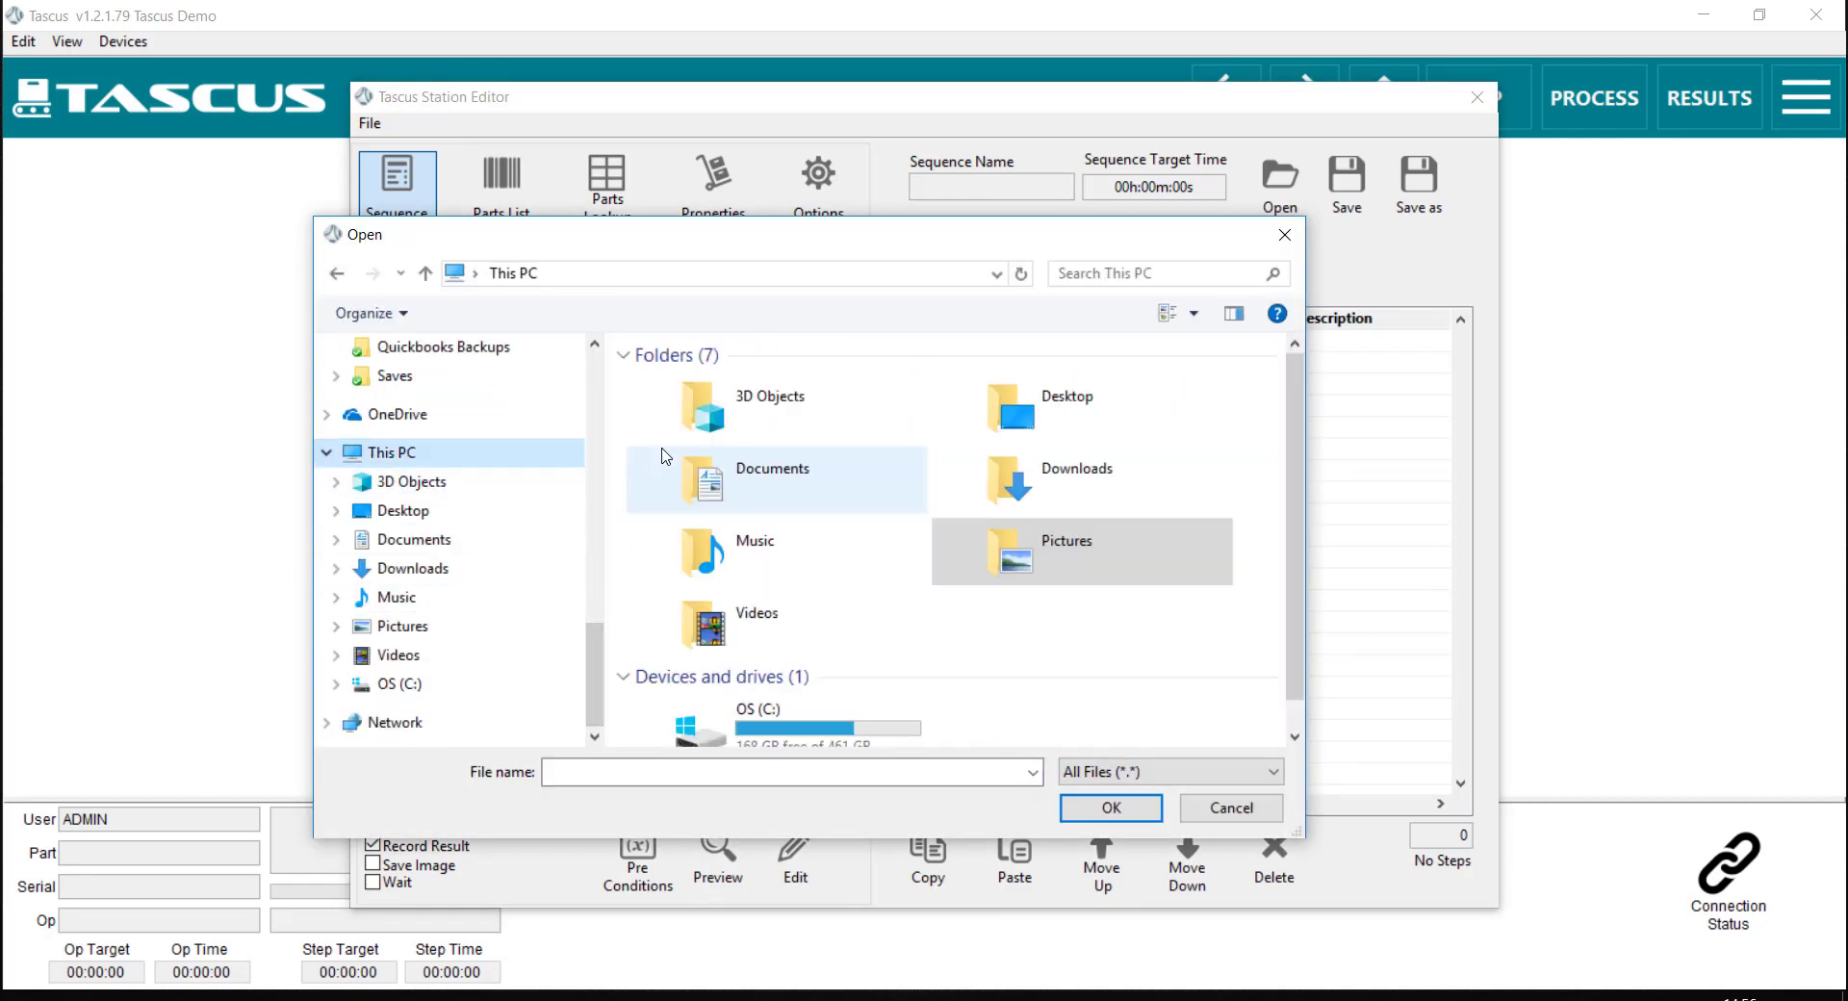
{"action": "left_click", "coordinate": [763, 736]}
{"action": "double_click", "coordinate": [763, 737]}
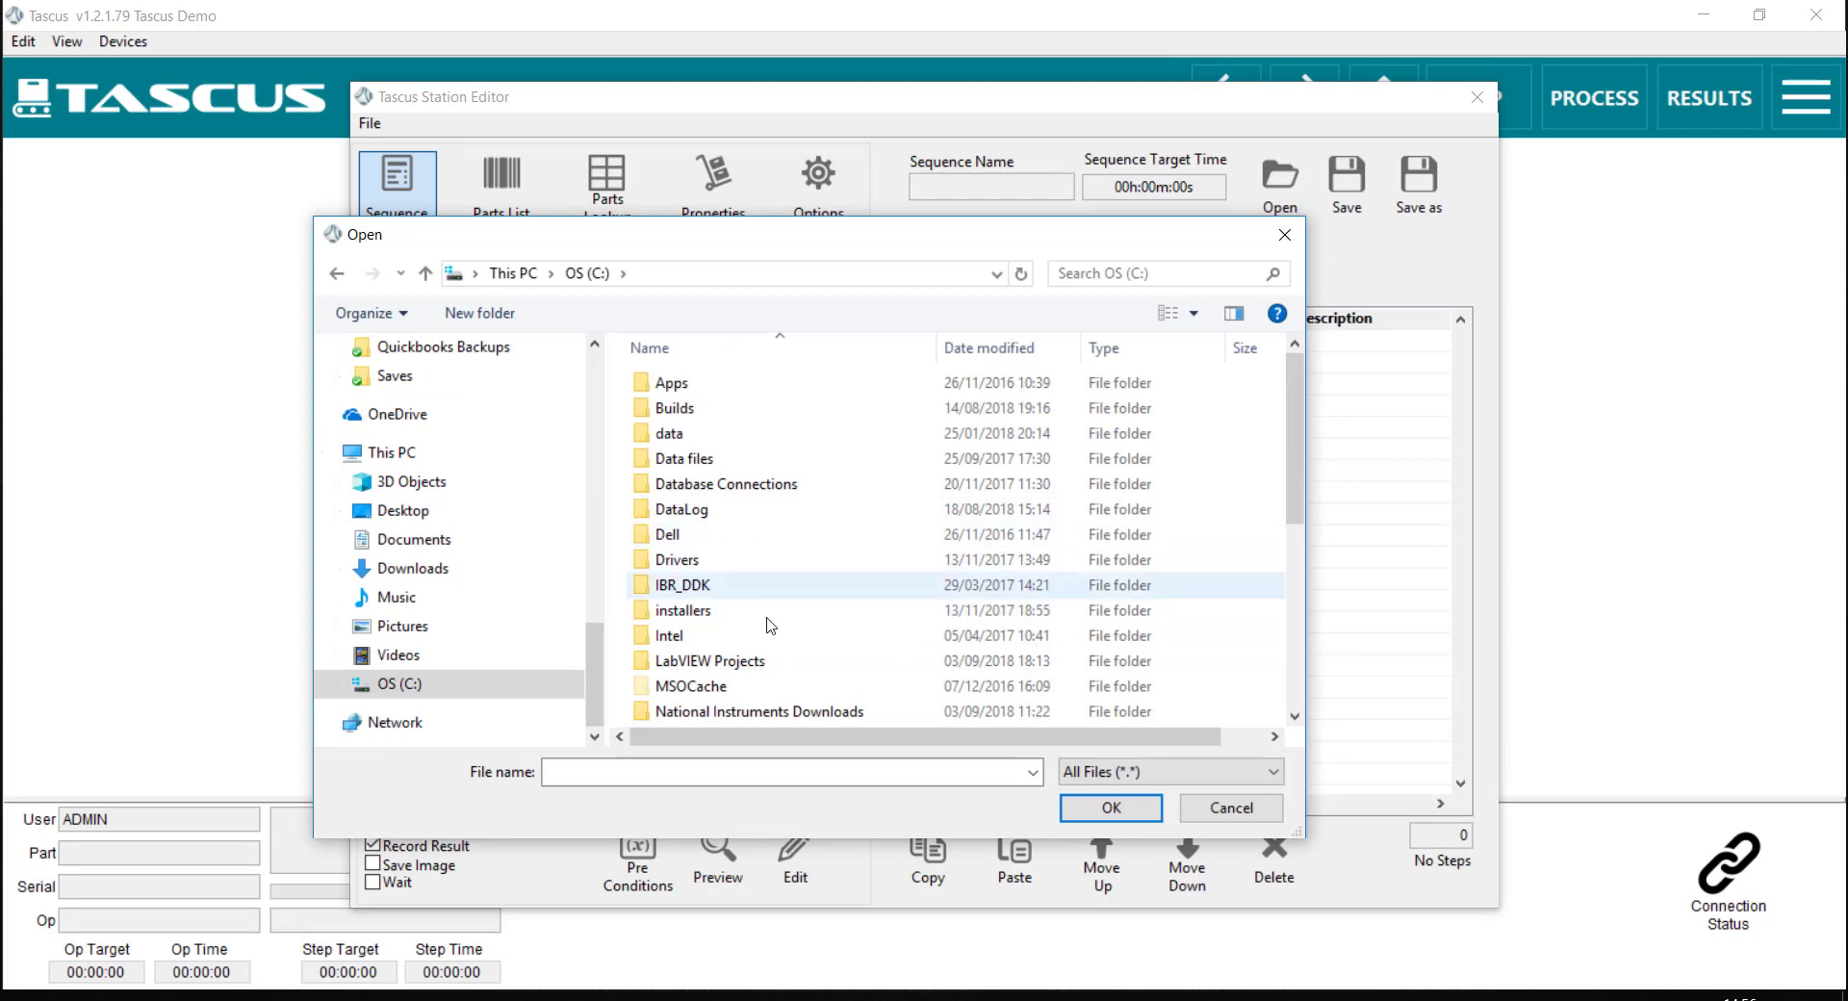
{"action": "scroll", "coordinate": [707, 602], "scroll_direction": "down", "scroll_amount": 5}
{"action": "double_click", "coordinate": [671, 561]}
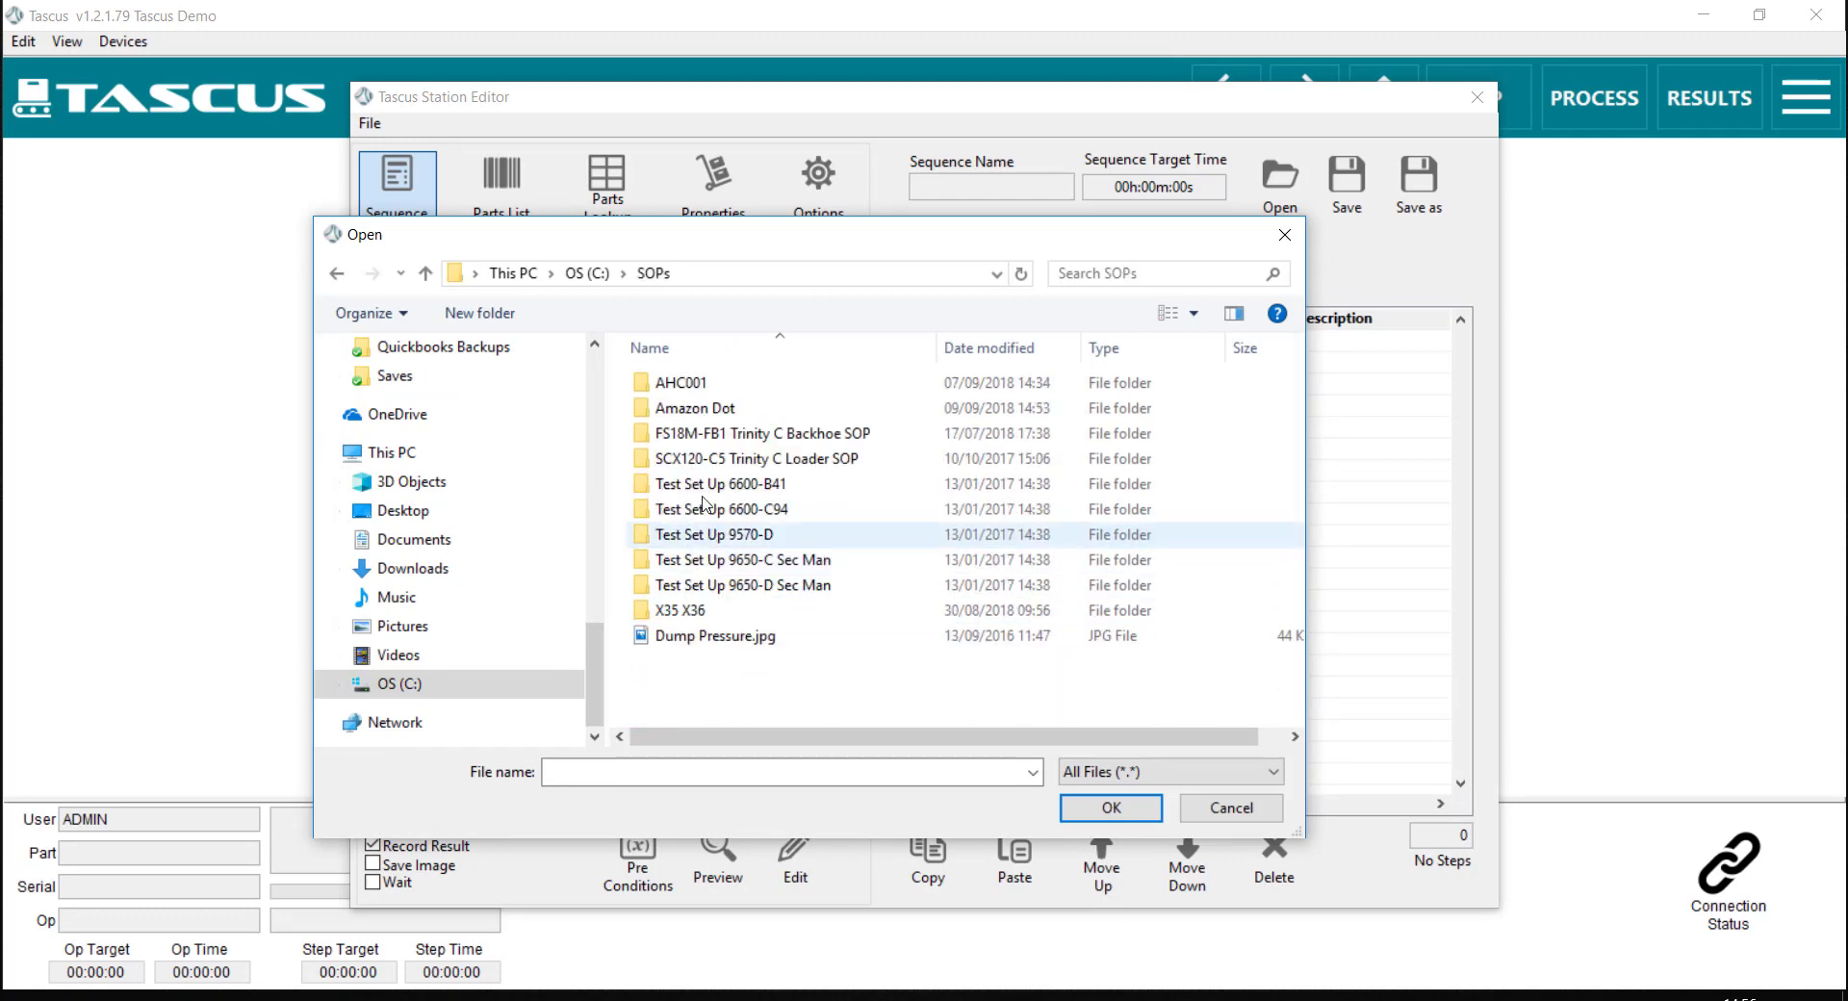
{"action": "left_click", "coordinate": [717, 410]}
{"action": "double_click", "coordinate": [717, 410]}
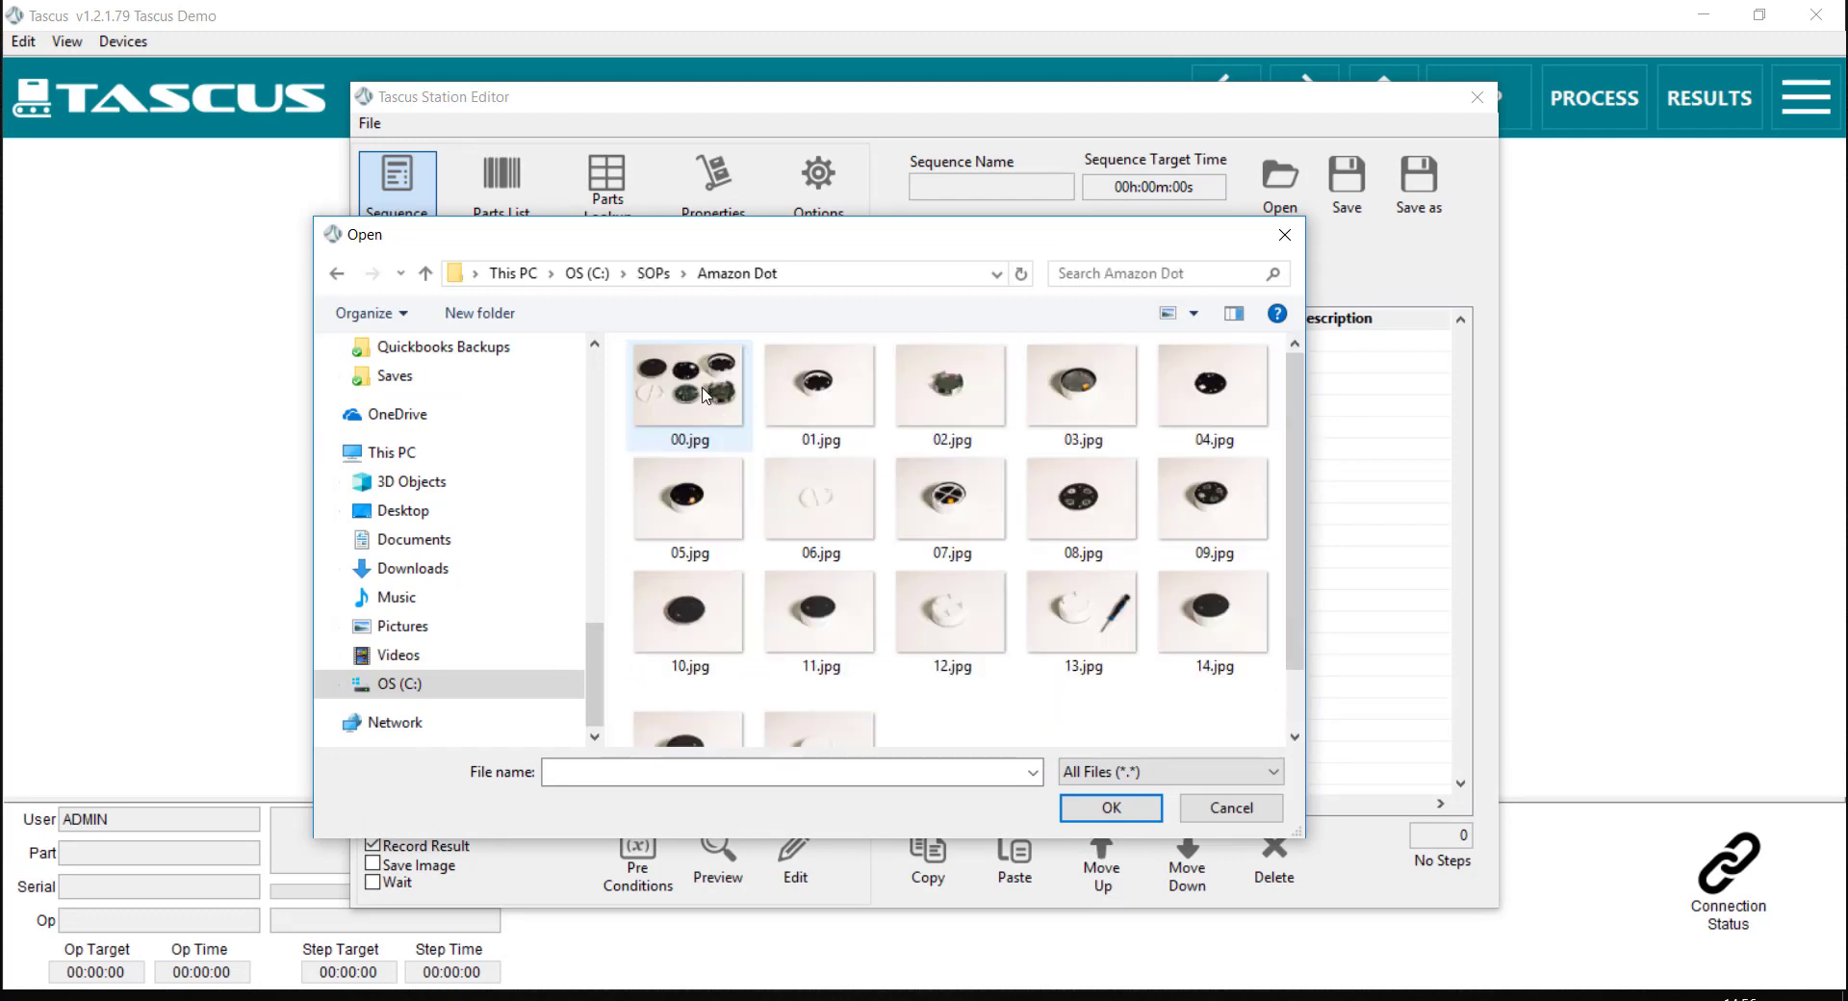
{"action": "double_click", "coordinate": [674, 375]}
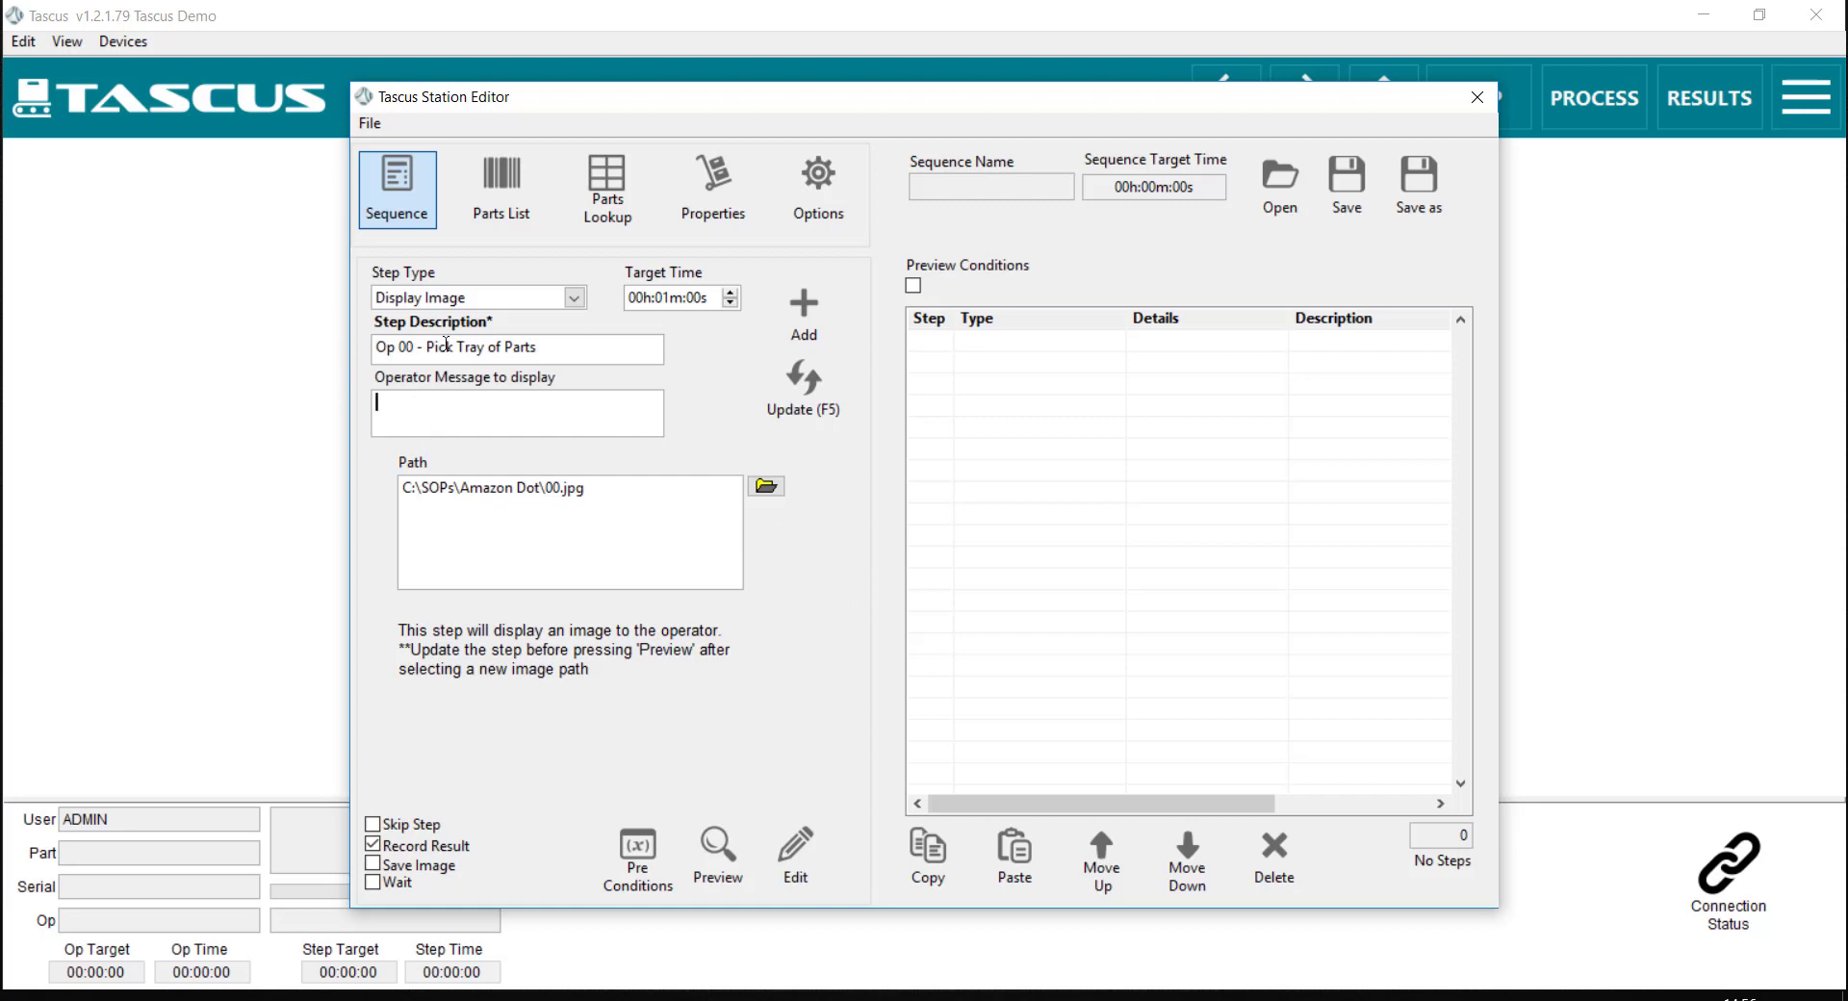
Step: Copy "Pick Tray of Parts" from the step description into the operator message
{"action": "left_click_drag", "start_coordinate": [428, 348], "coordinate": [600, 384]}
{"action": "key", "text": "ctrl+c"}
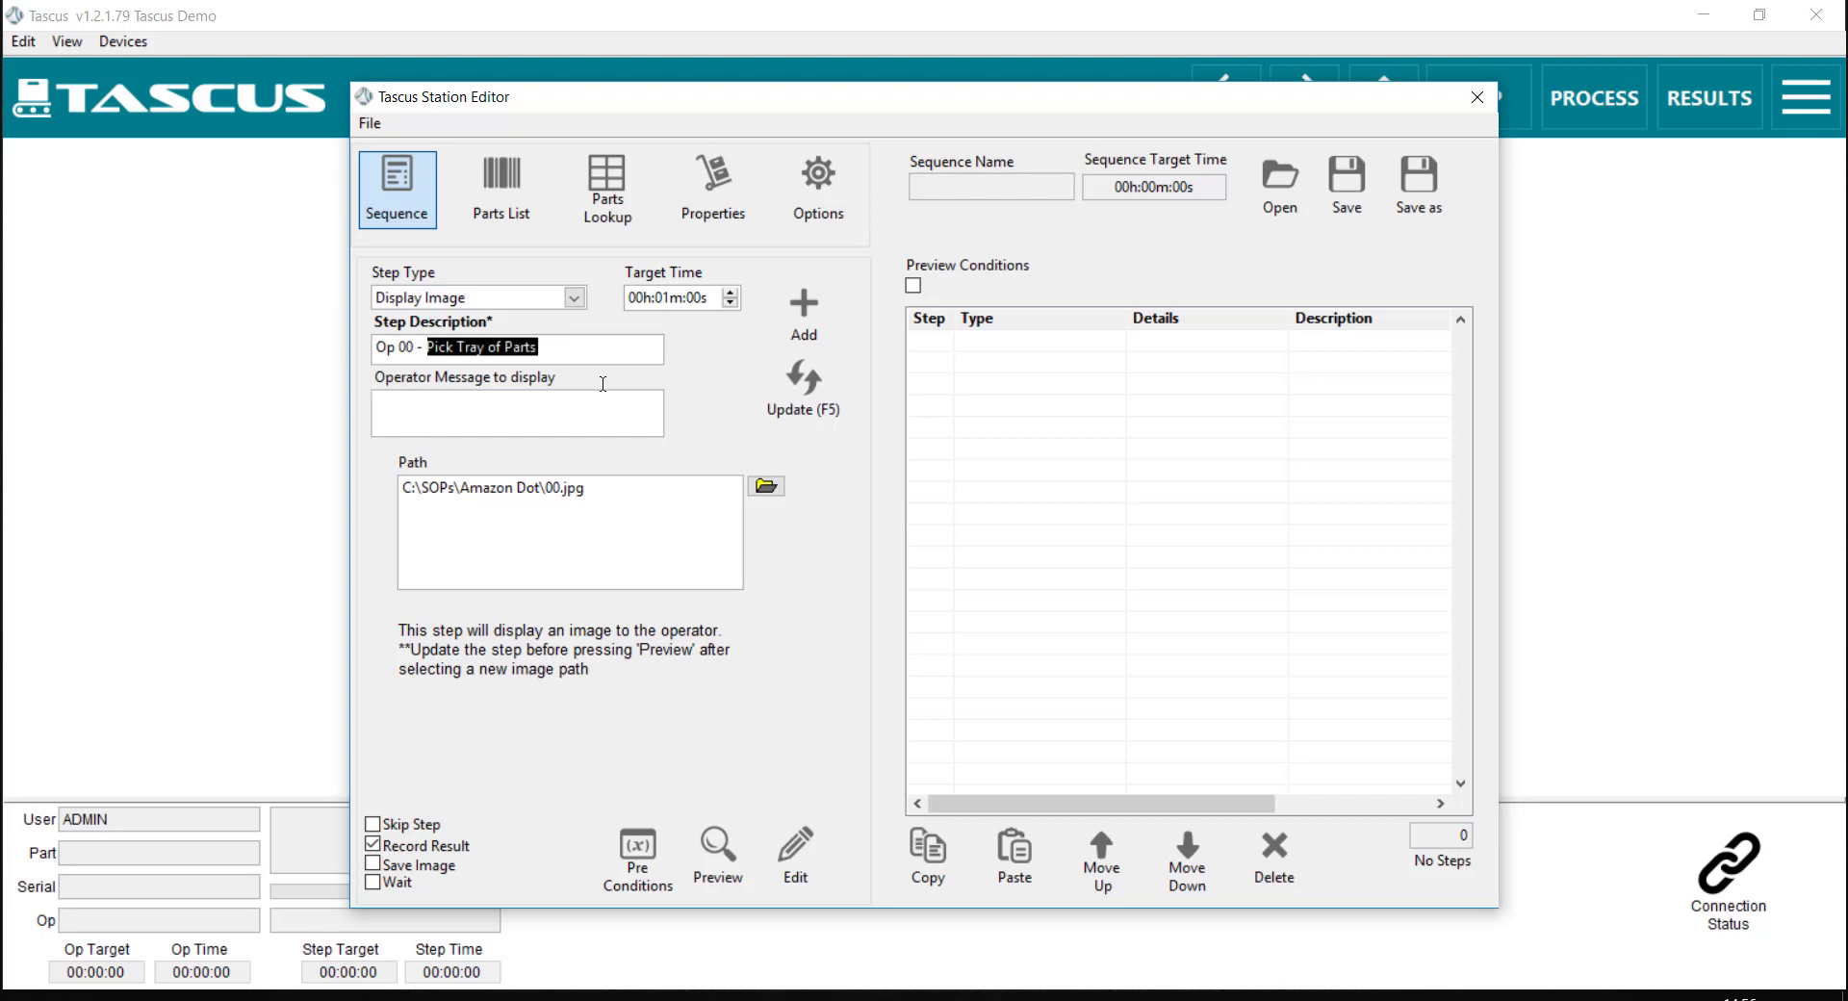
{"action": "left_click", "coordinate": [416, 408]}
{"action": "key", "text": "ctrl+v"}
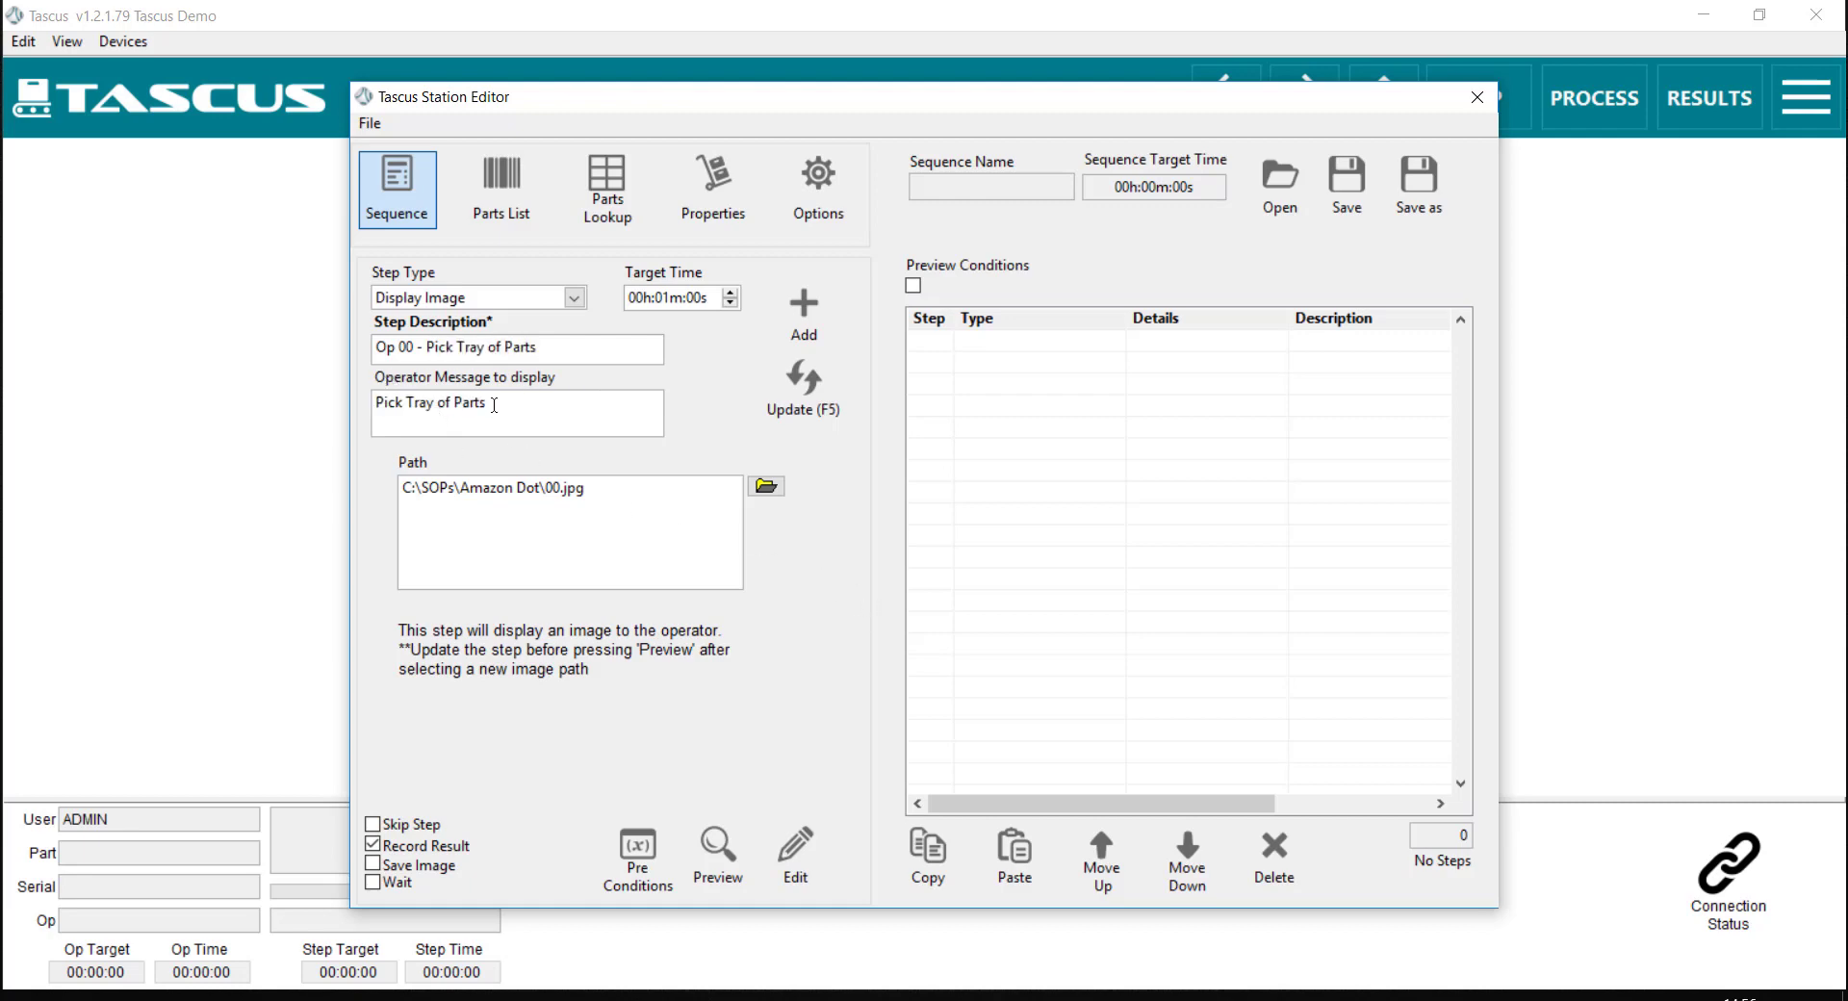
Step: Enable the Wait option for the image step and add the step to the sequence
{"action": "left_click_drag", "start_coordinate": [632, 99], "coordinate": [634, 60]}
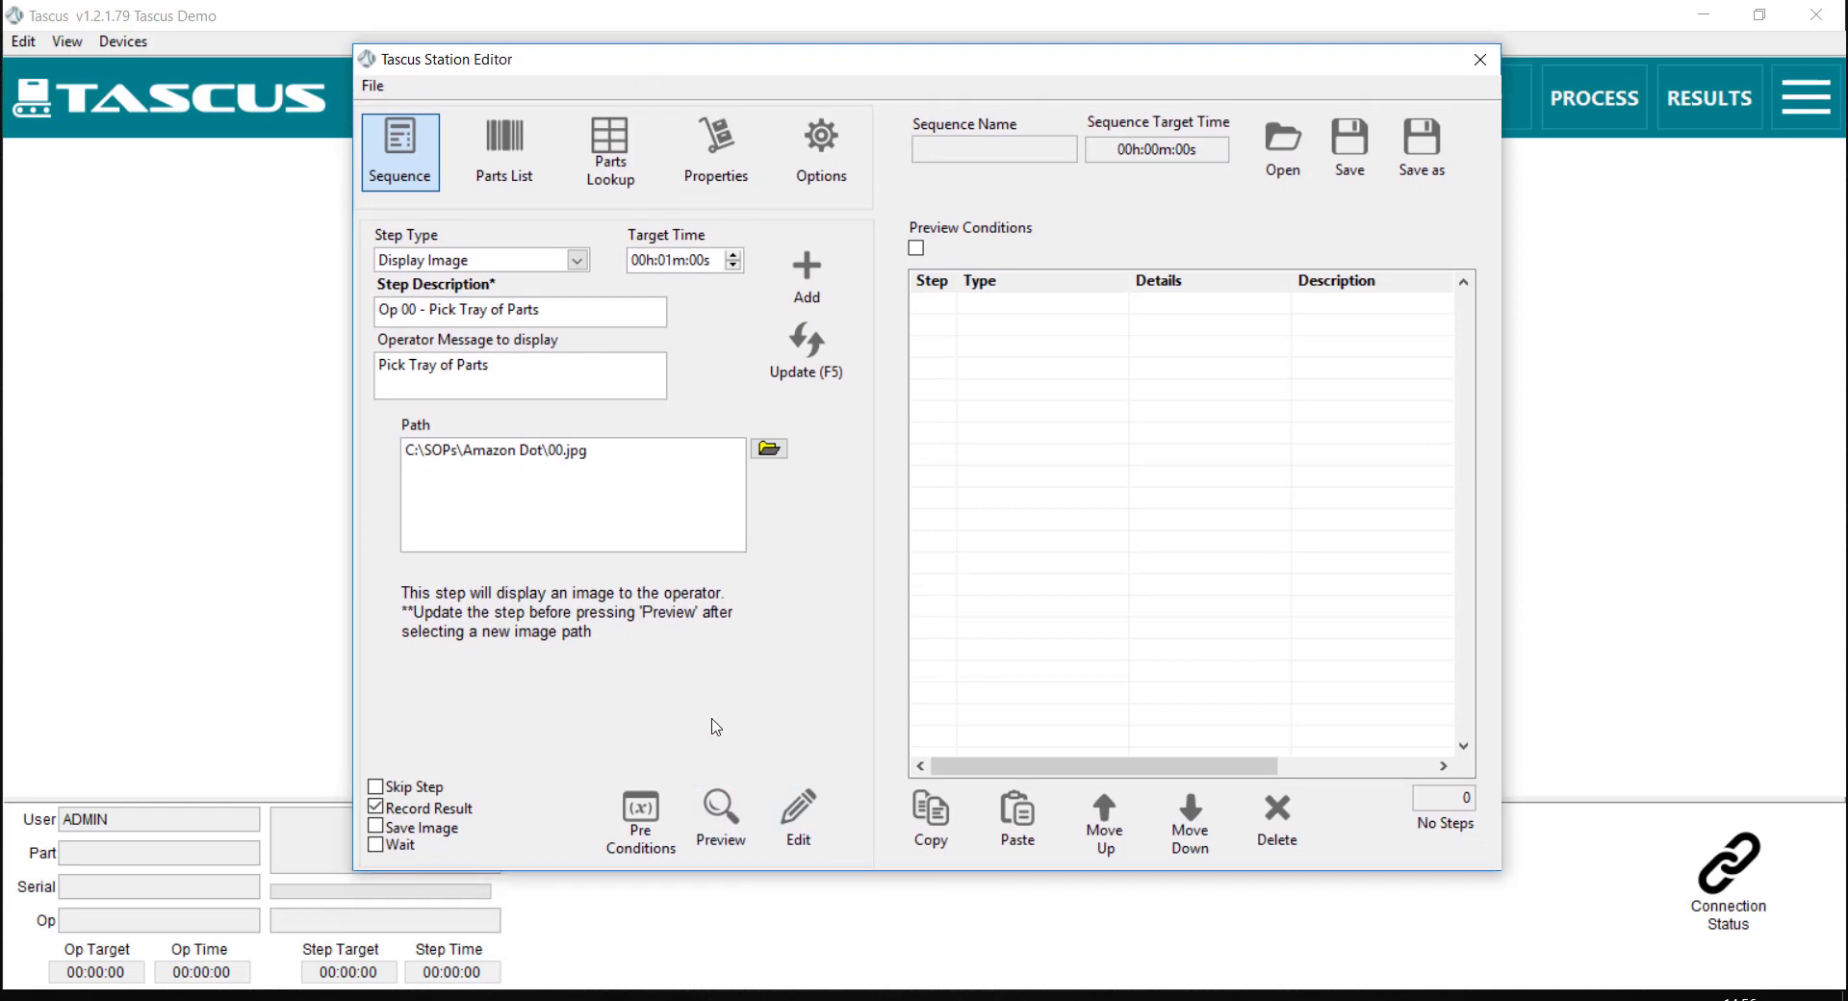
{"action": "left_click", "coordinate": [376, 846]}
{"action": "left_click_drag", "start_coordinate": [649, 77], "coordinate": [643, 84]}
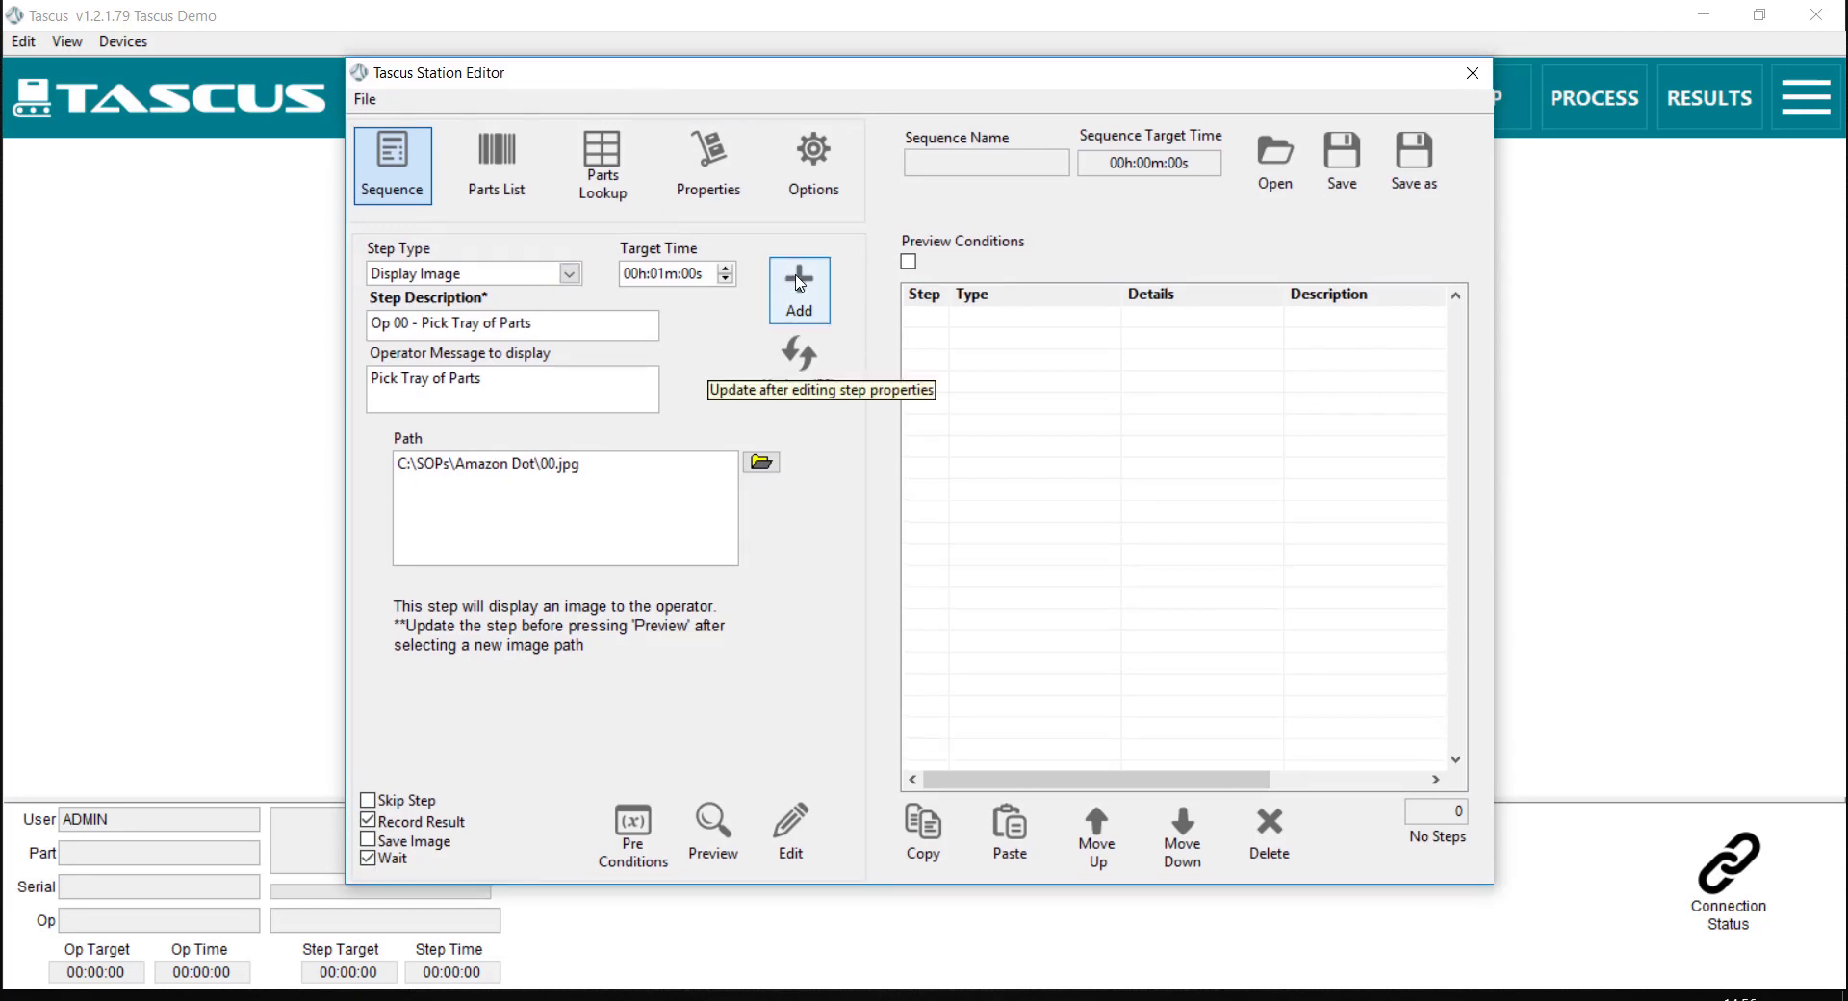
{"action": "left_click", "coordinate": [798, 285]}
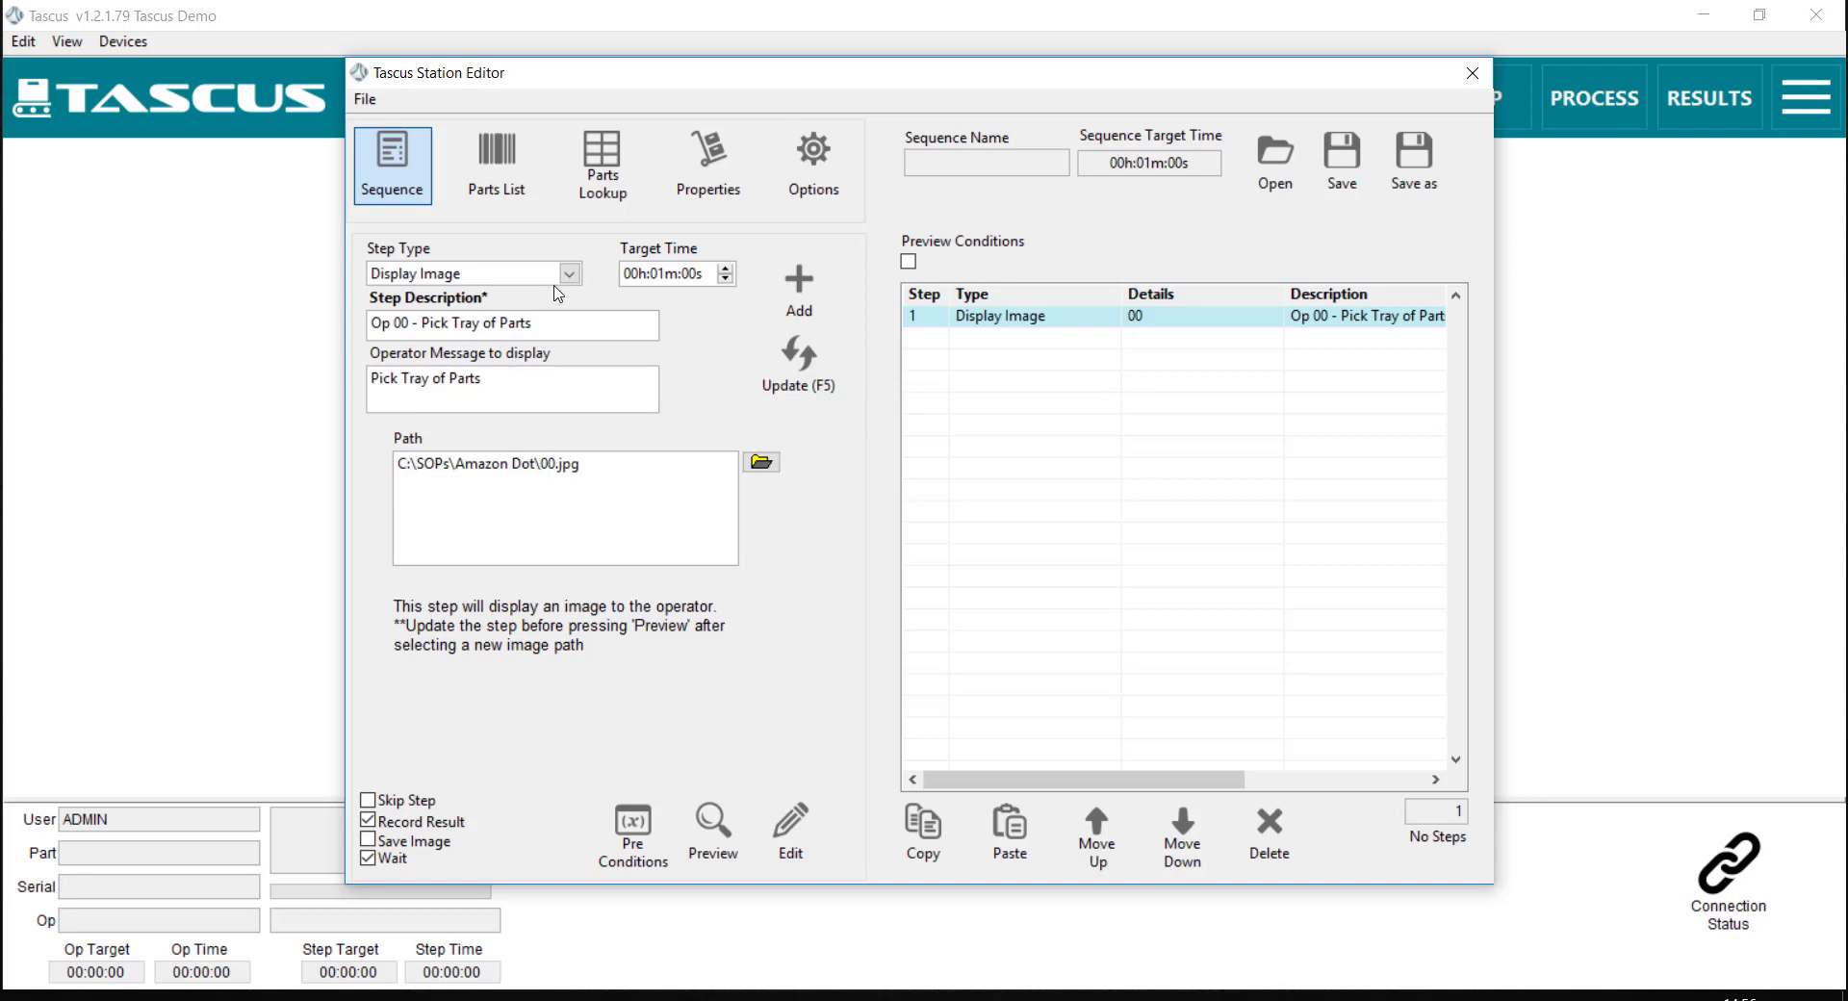
Step: Choose 01.jpg as the image for another step and change its description to "Op 01 - Pick Plastic Base"
{"action": "left_click", "coordinate": [763, 463]}
{"action": "double_click", "coordinate": [826, 387]}
{"action": "left_click_drag", "start_coordinate": [449, 325], "coordinate": [552, 328]}
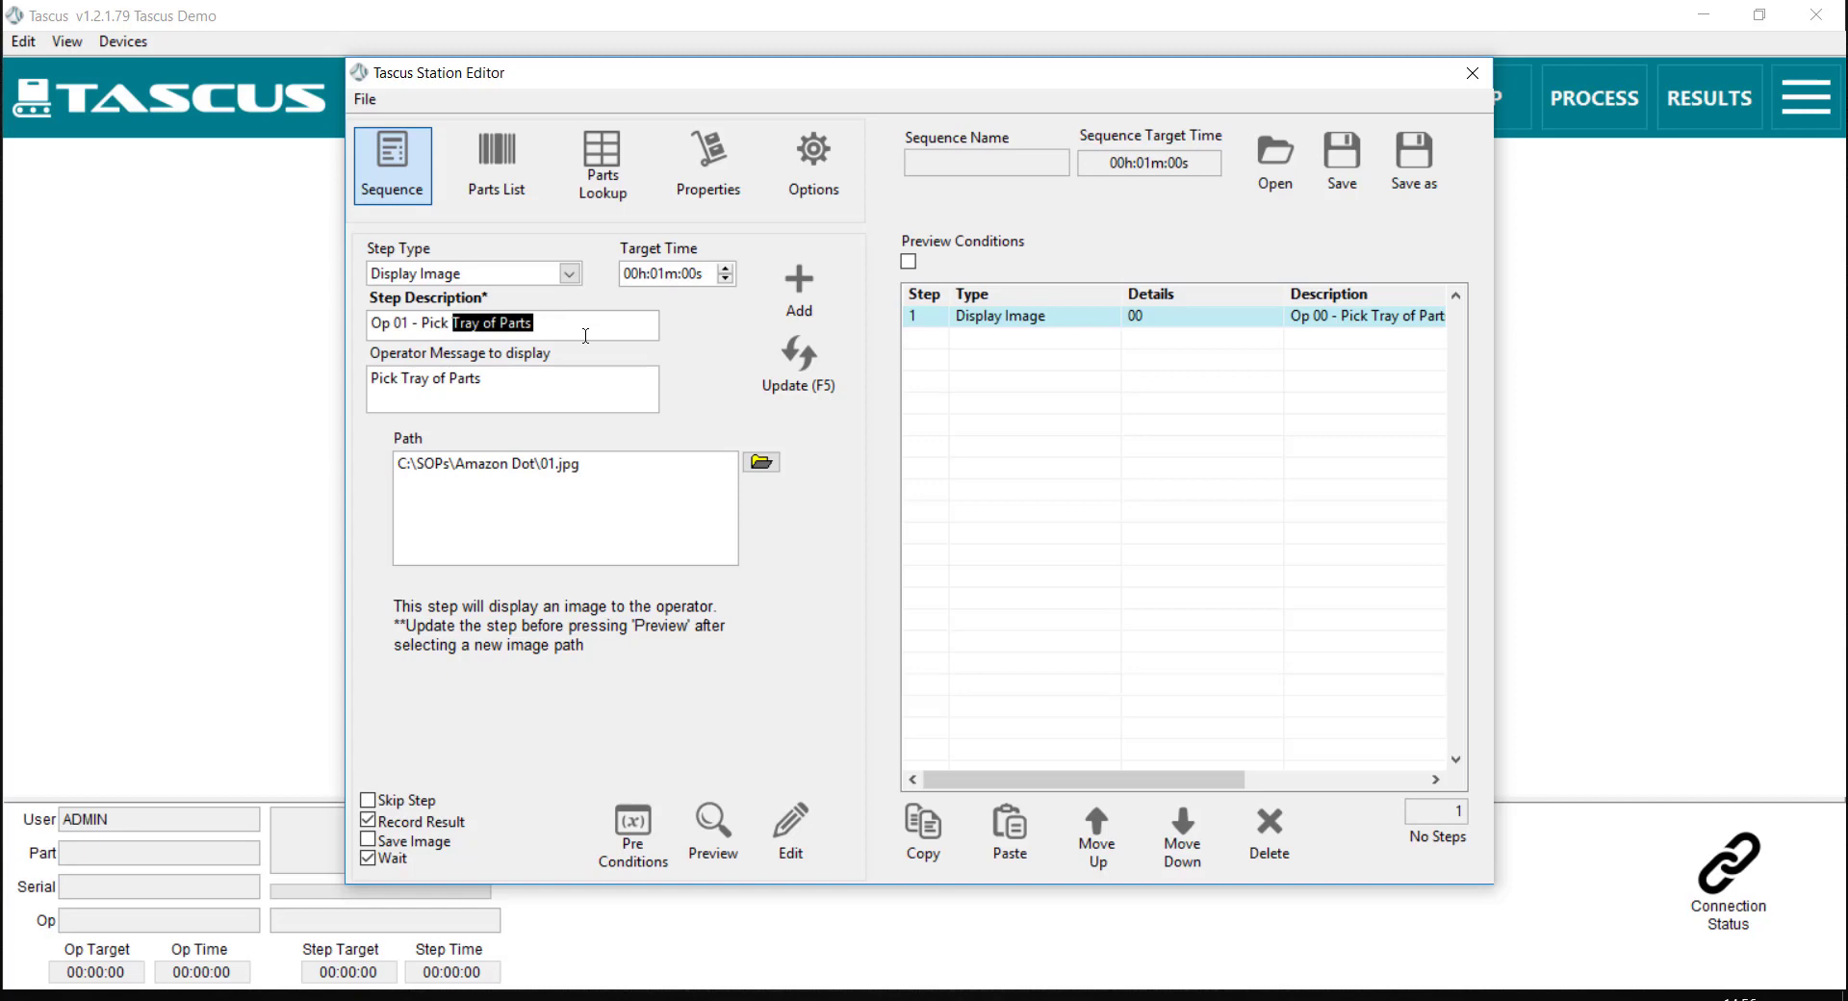
{"action": "key", "text": "BackSpace"}
{"action": "key", "text": "BackSpace"}
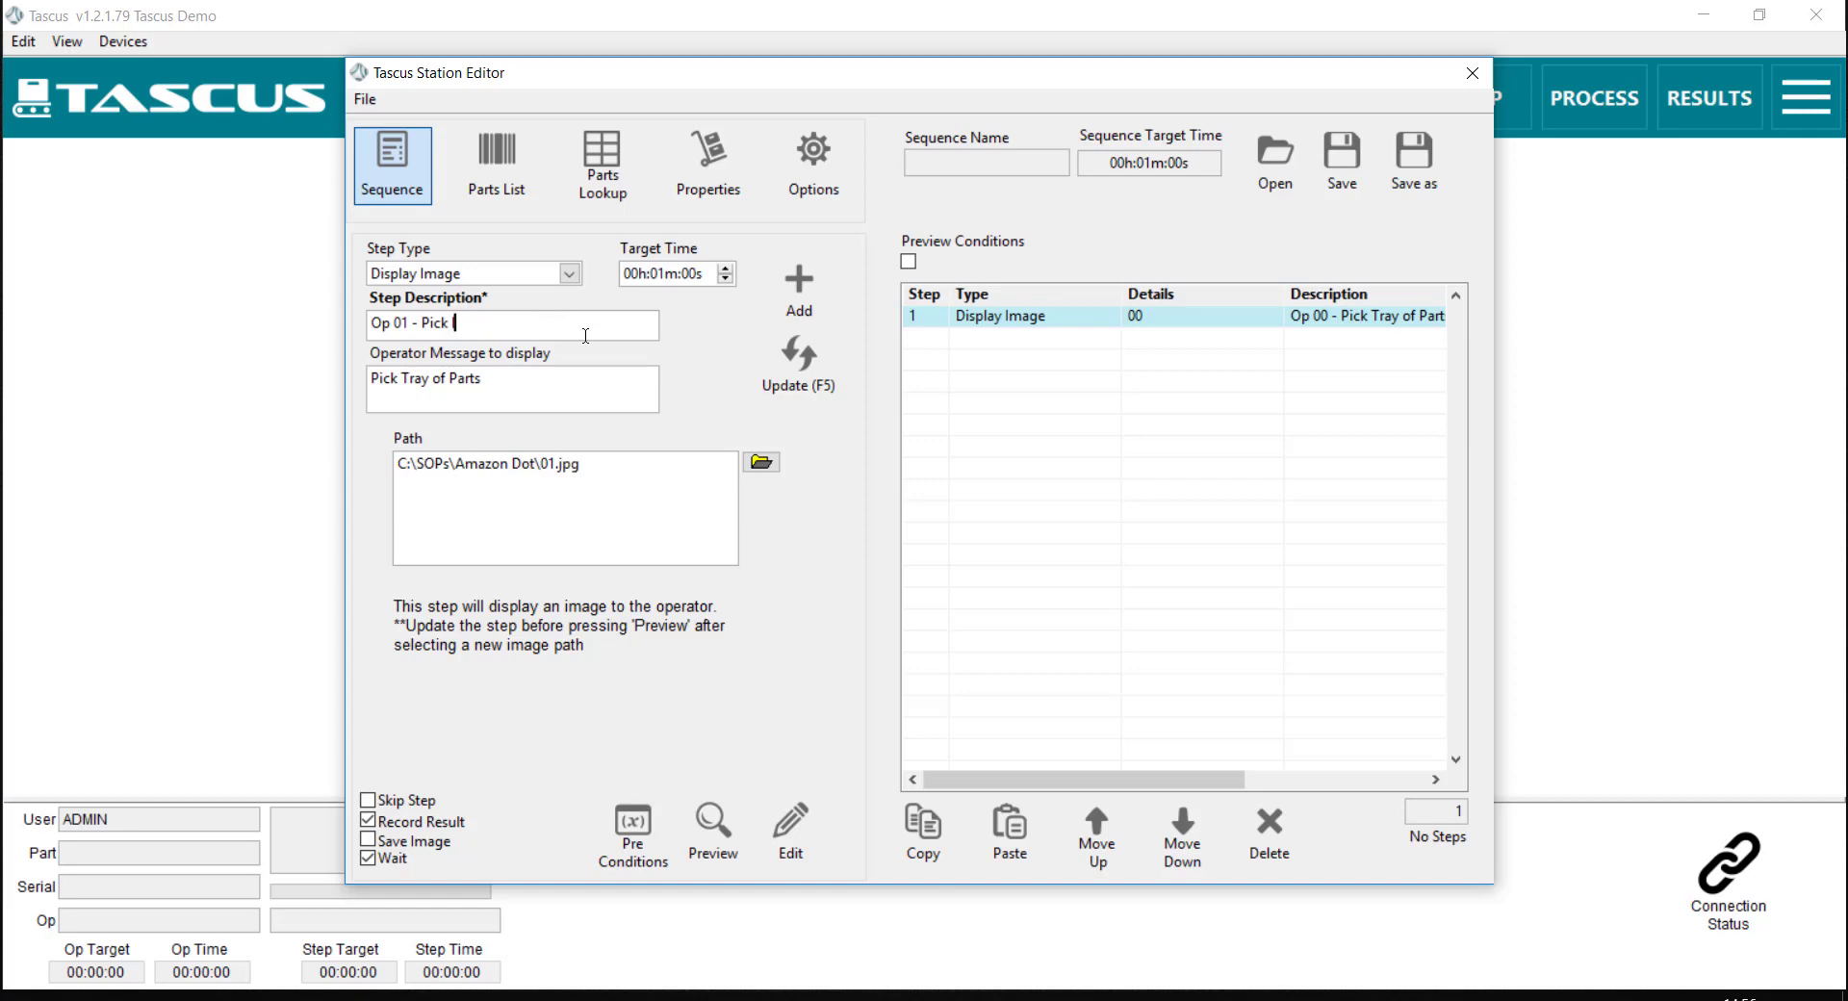
{"action": "type", "text": "Plastic Base"}
Step: Replace the operator message with "Pick Plastic Base" copied from the description, and add the step to the sequence
{"action": "left_click_drag", "start_coordinate": [424, 325], "coordinate": [537, 326]}
{"action": "key", "text": "ctrl+c"}
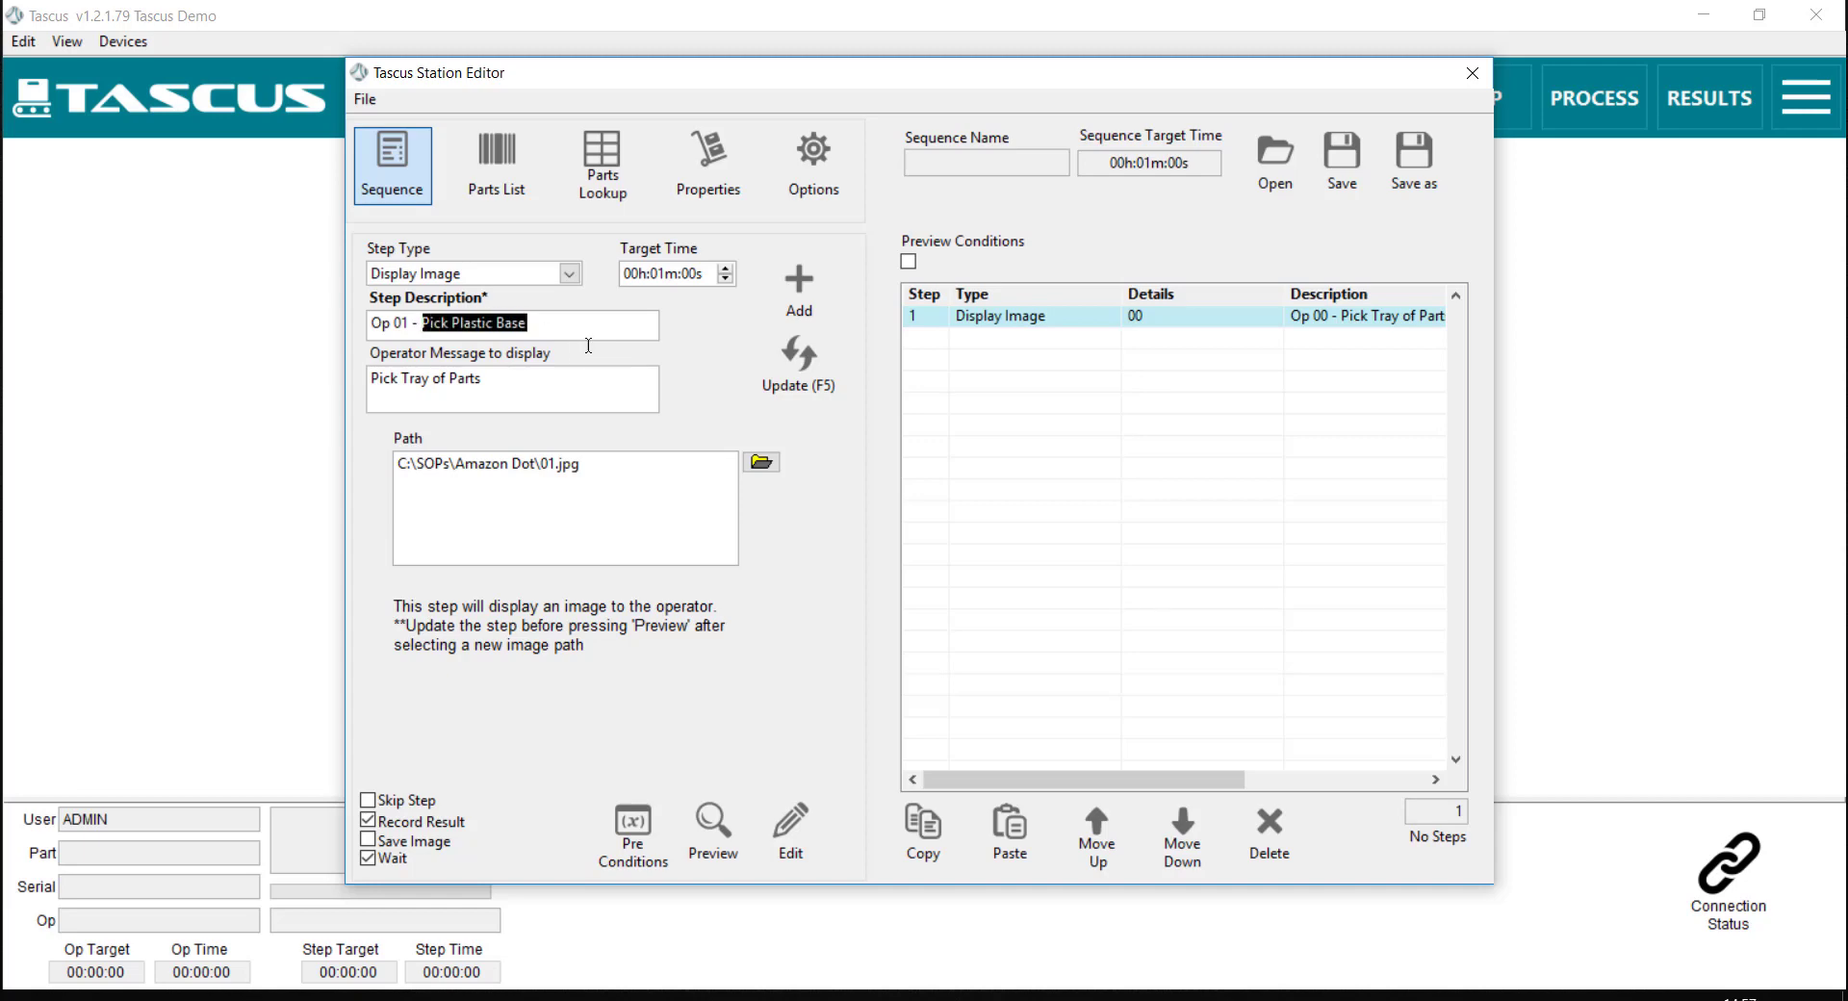
{"action": "left_click", "coordinate": [433, 397]}
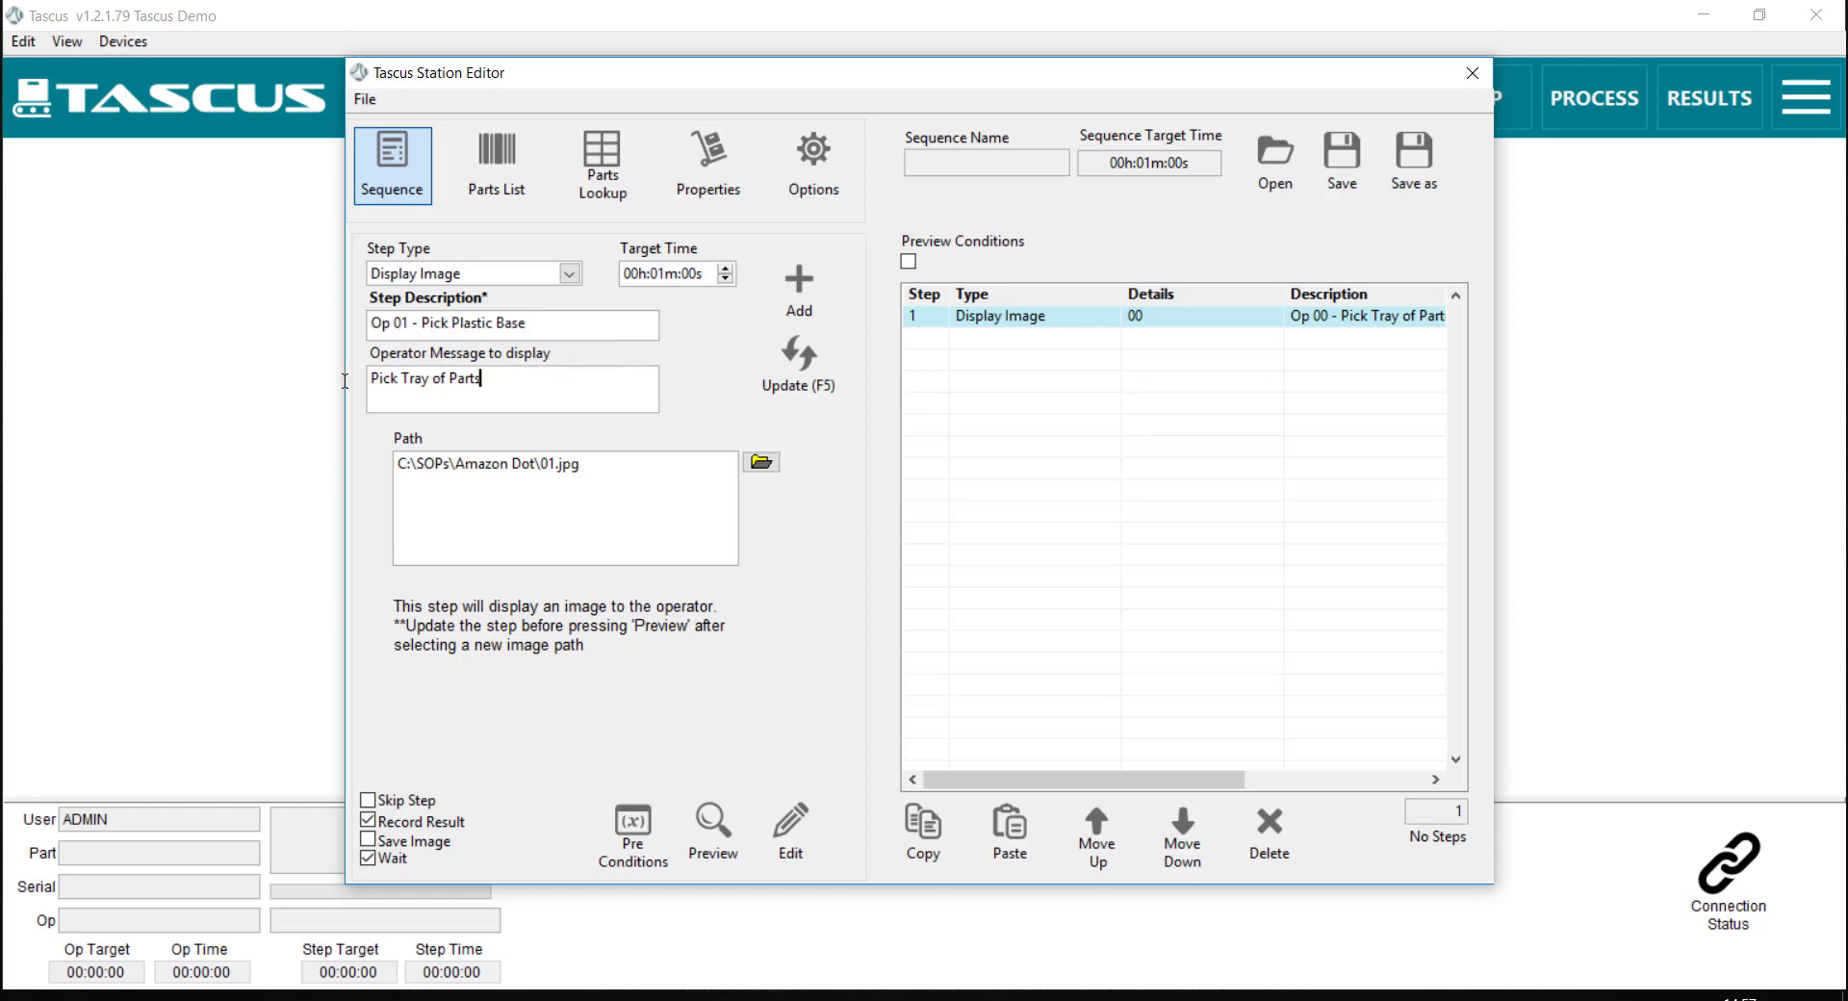
{"action": "key", "text": "ctrl+a"}
{"action": "key", "text": "ctrl+v"}
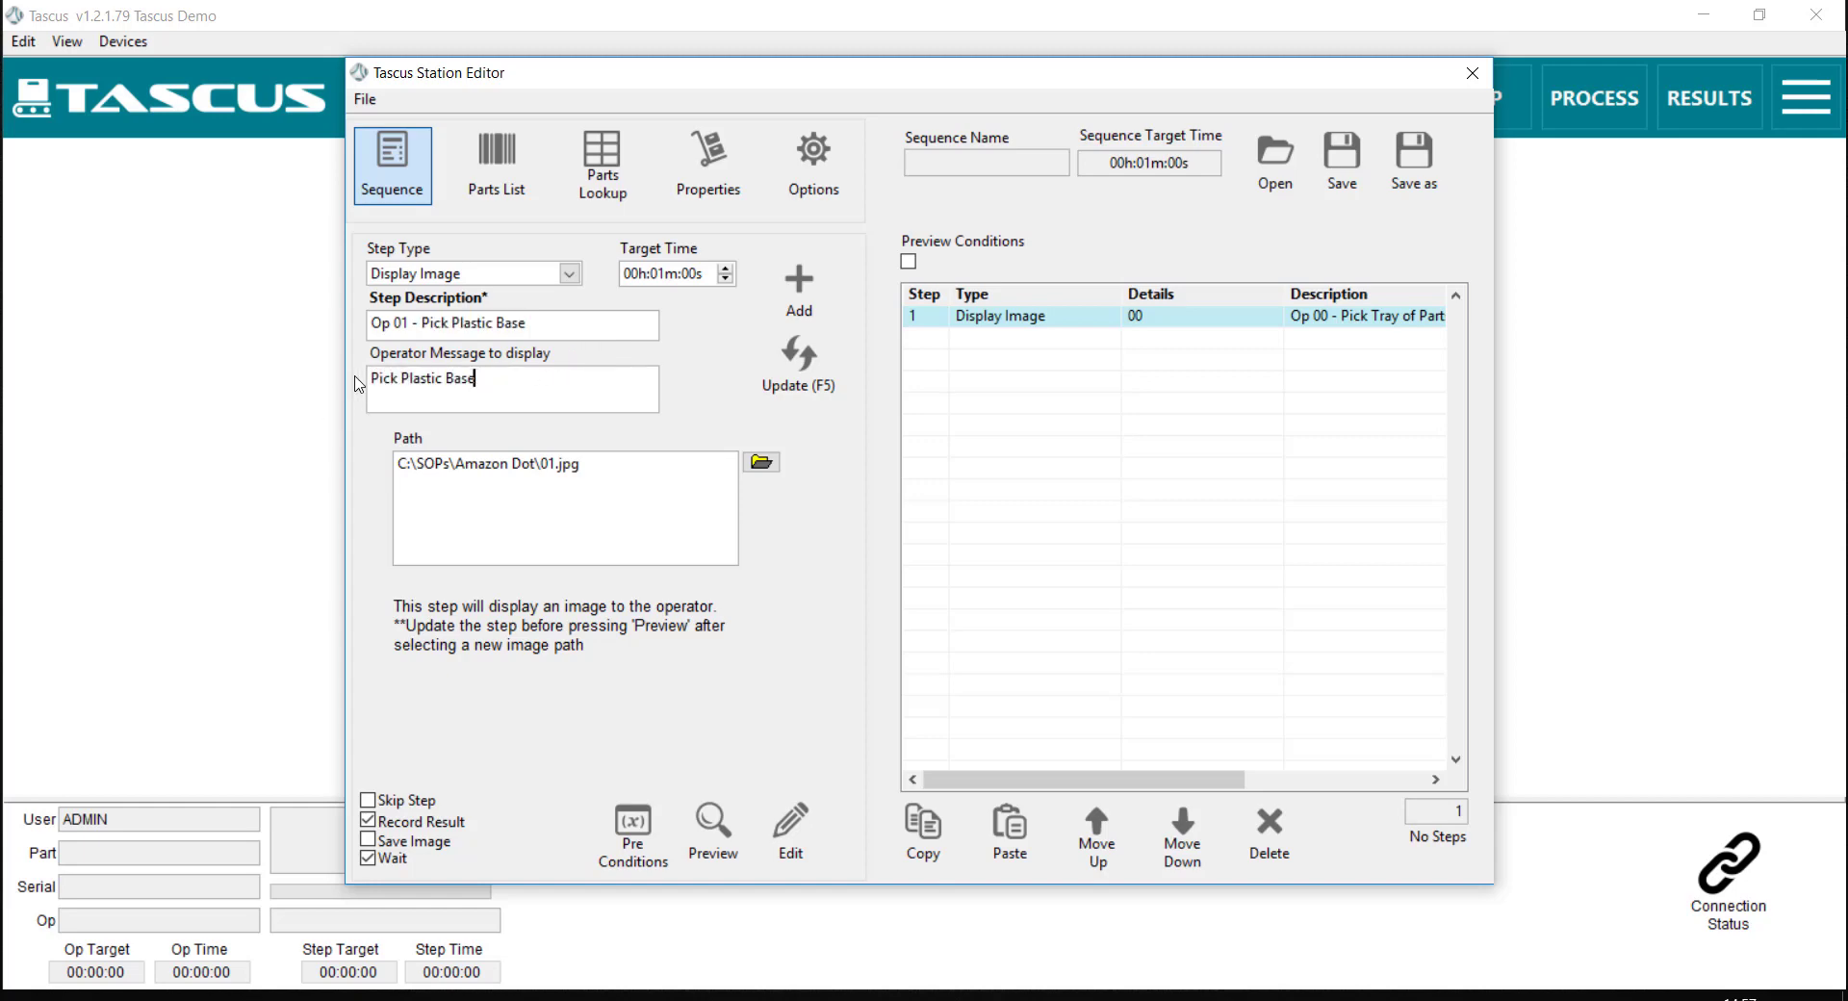
{"action": "left_click", "coordinate": [802, 298]}
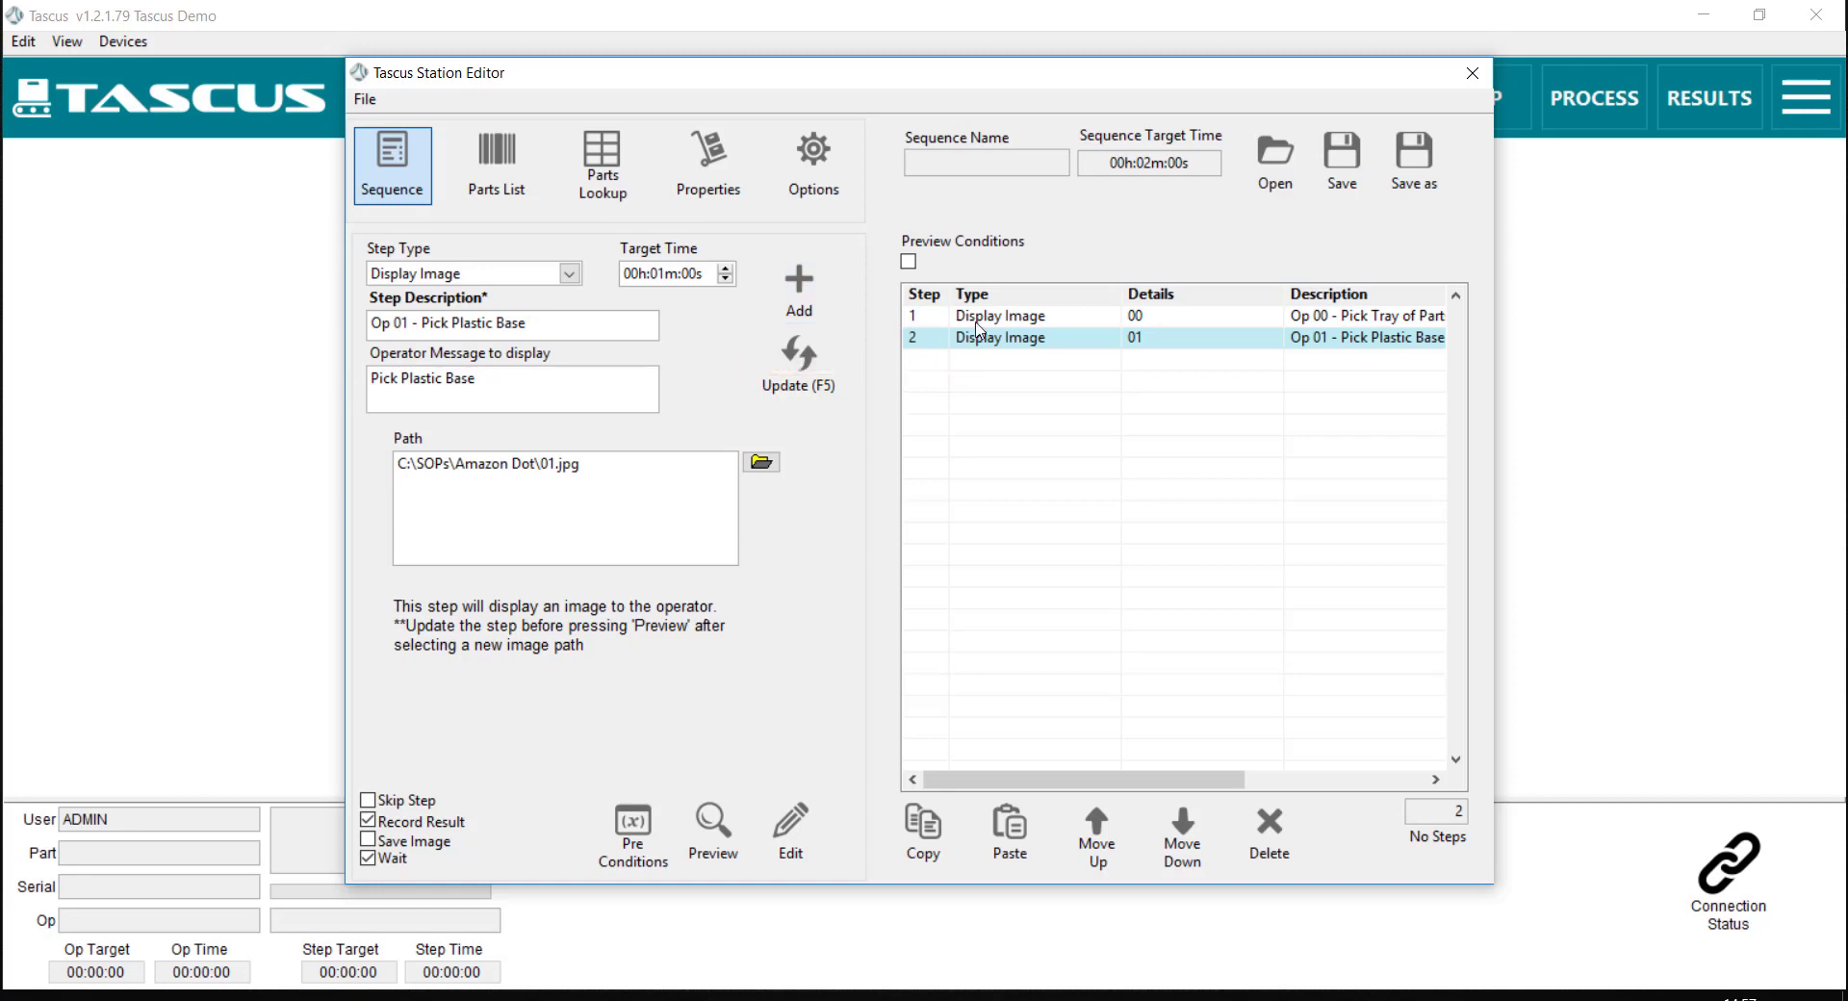
Step: Preview the images of sequence steps 1 and 2, closing each preview
{"action": "left_click", "coordinate": [992, 321]}
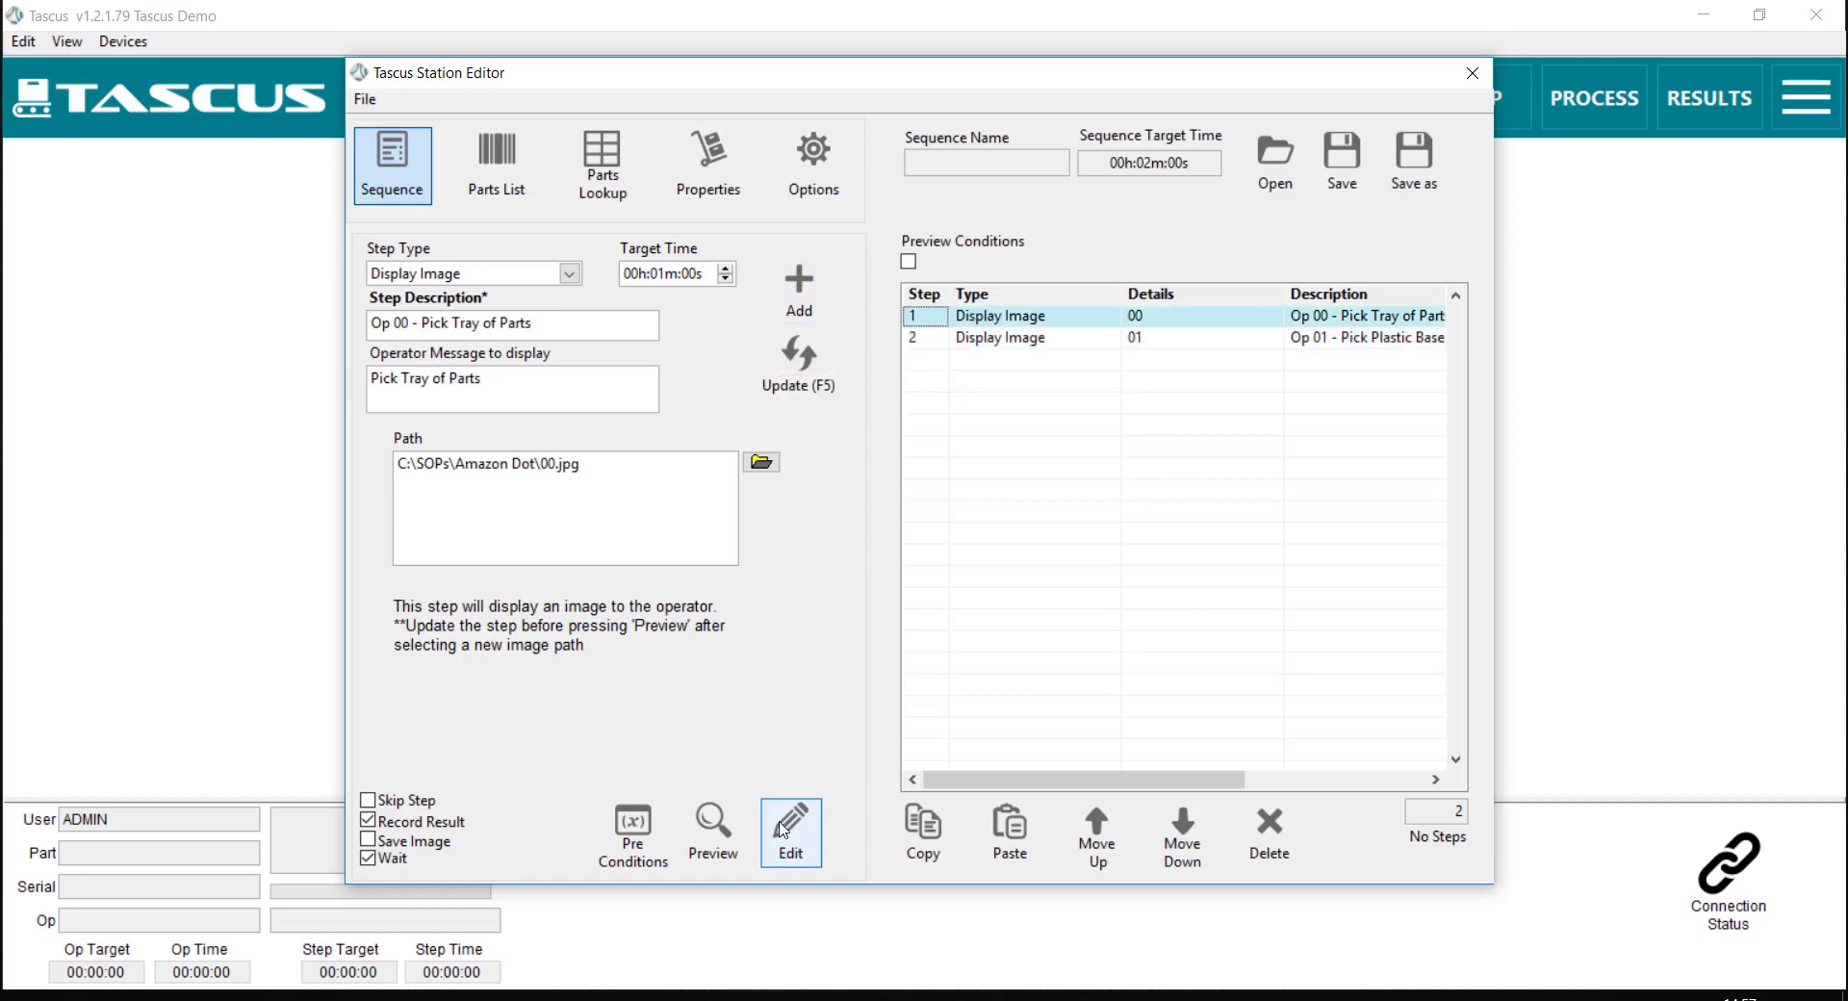
{"action": "left_click", "coordinate": [729, 823]}
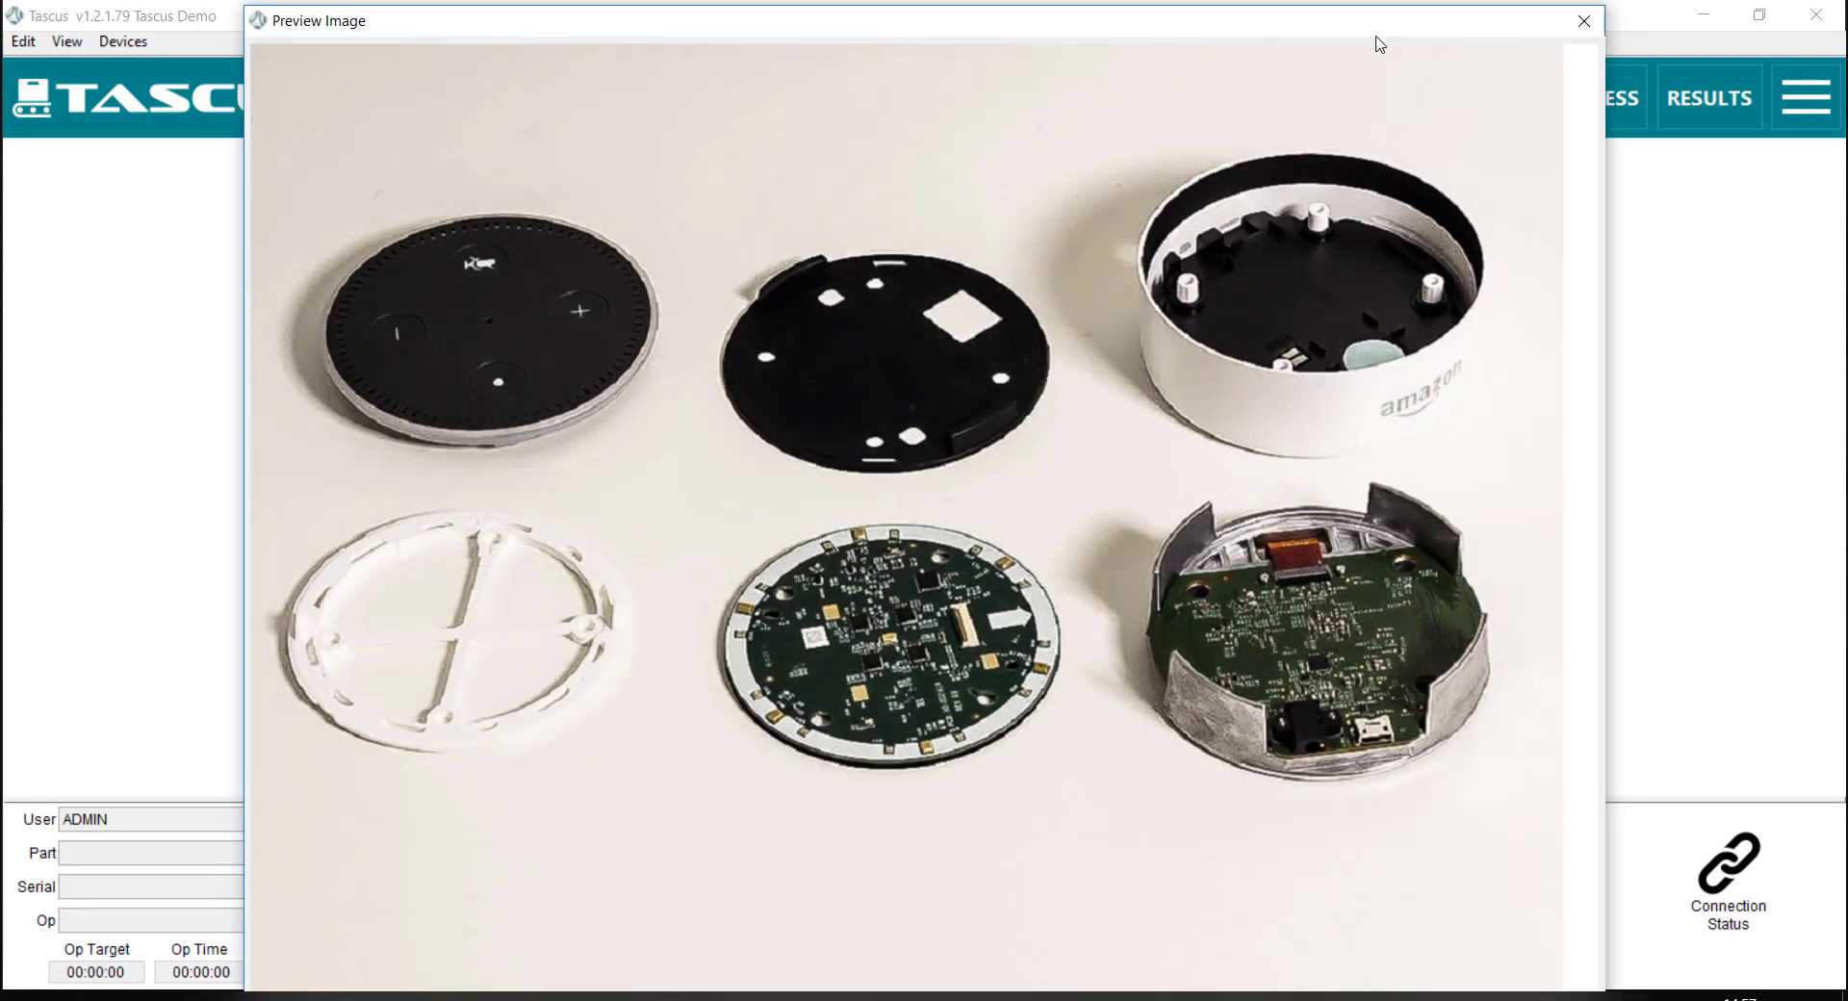
{"action": "left_click", "coordinate": [1573, 30]}
{"action": "left_click", "coordinate": [1010, 341]}
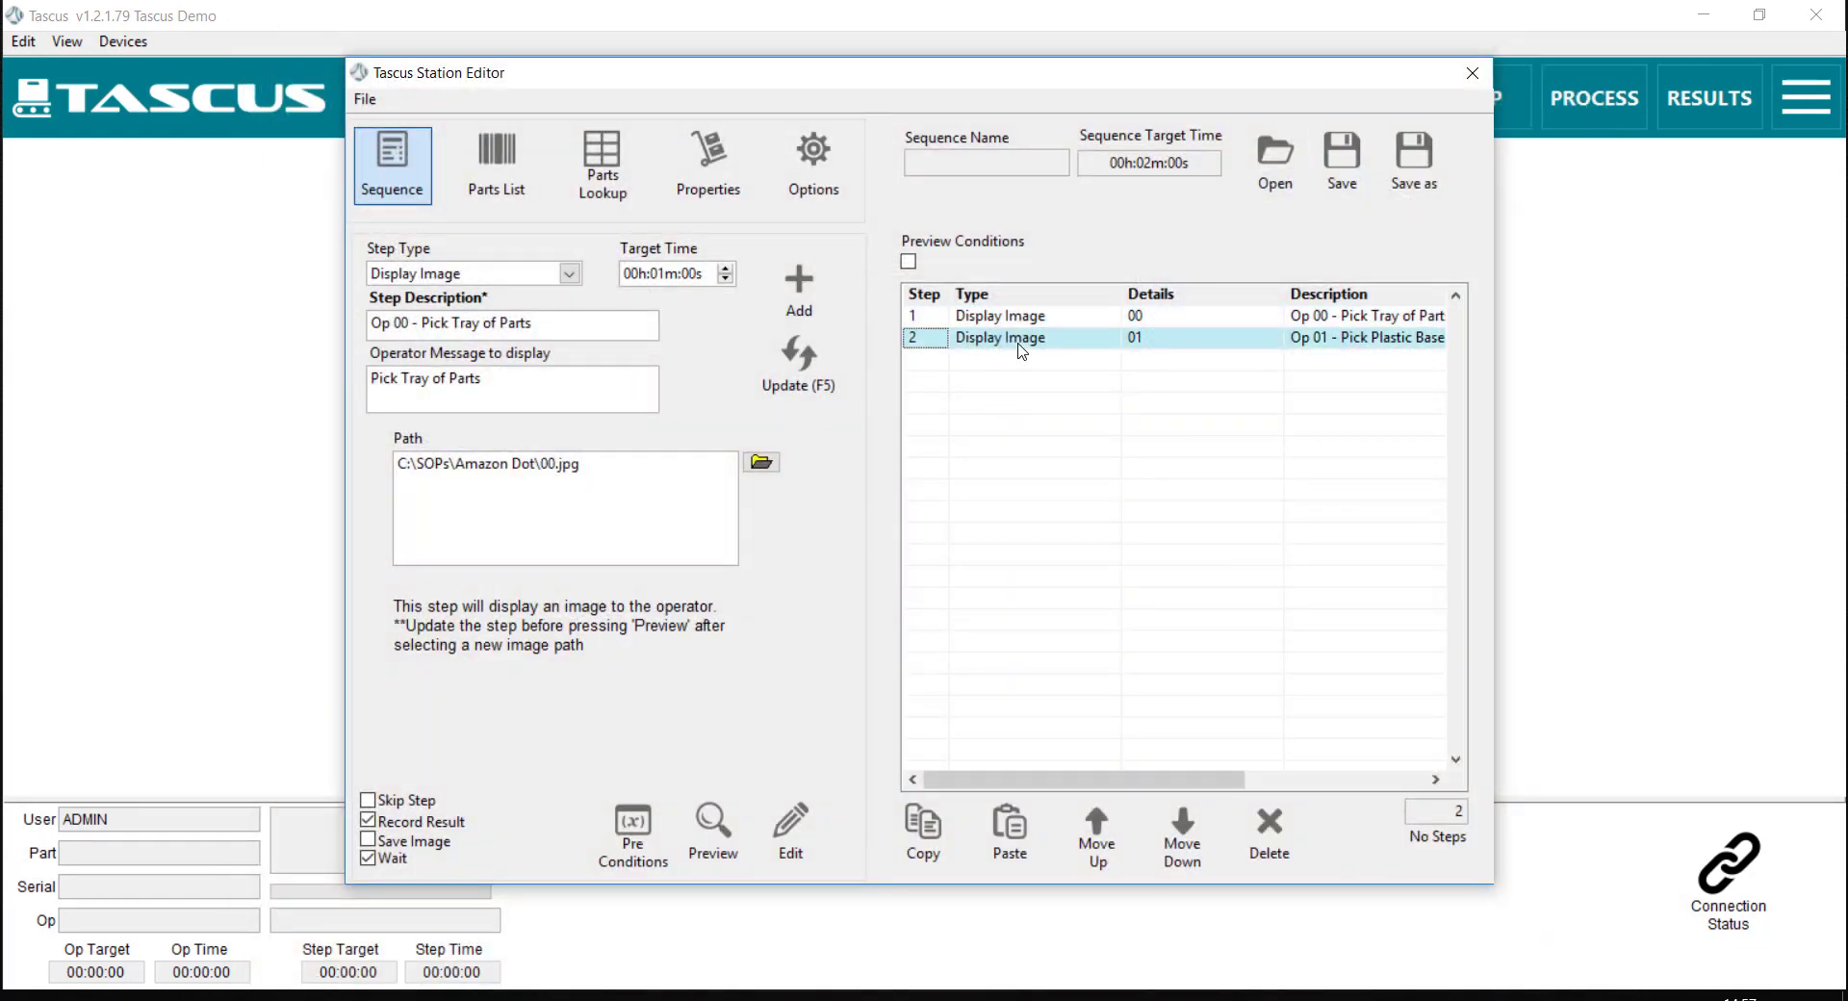
{"action": "left_click", "coordinate": [709, 837]}
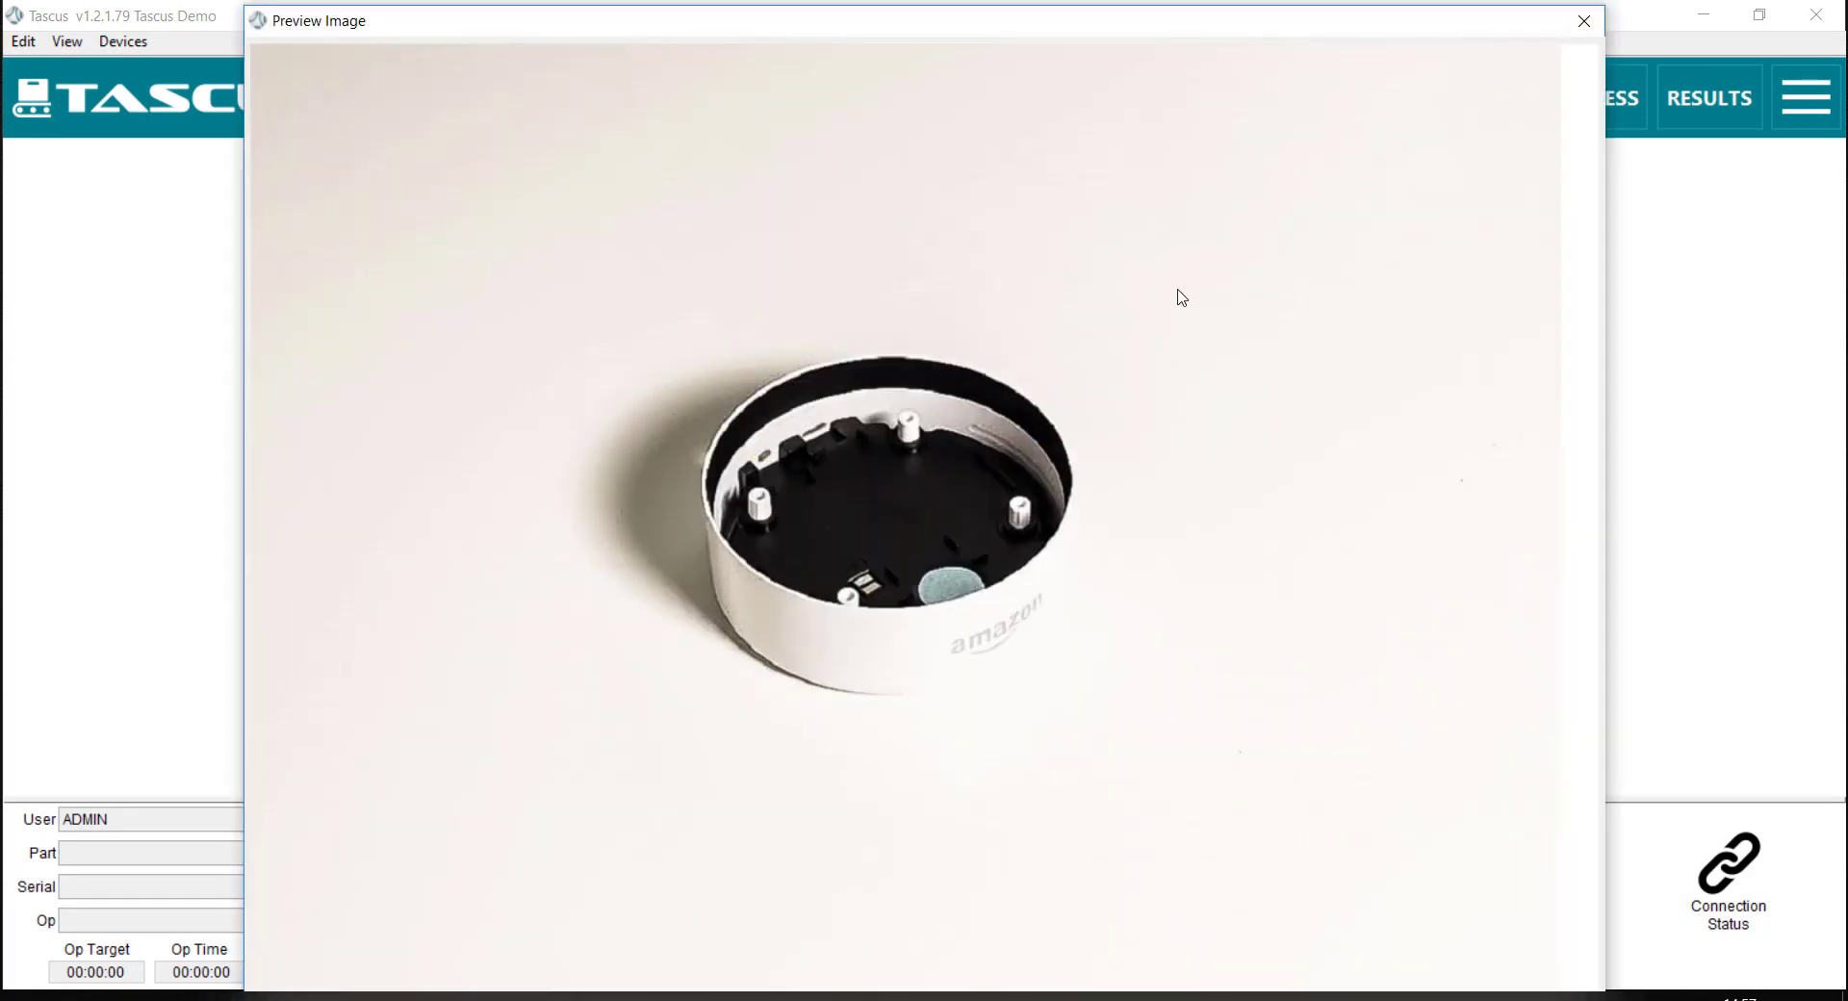
{"action": "left_click", "coordinate": [1583, 22]}
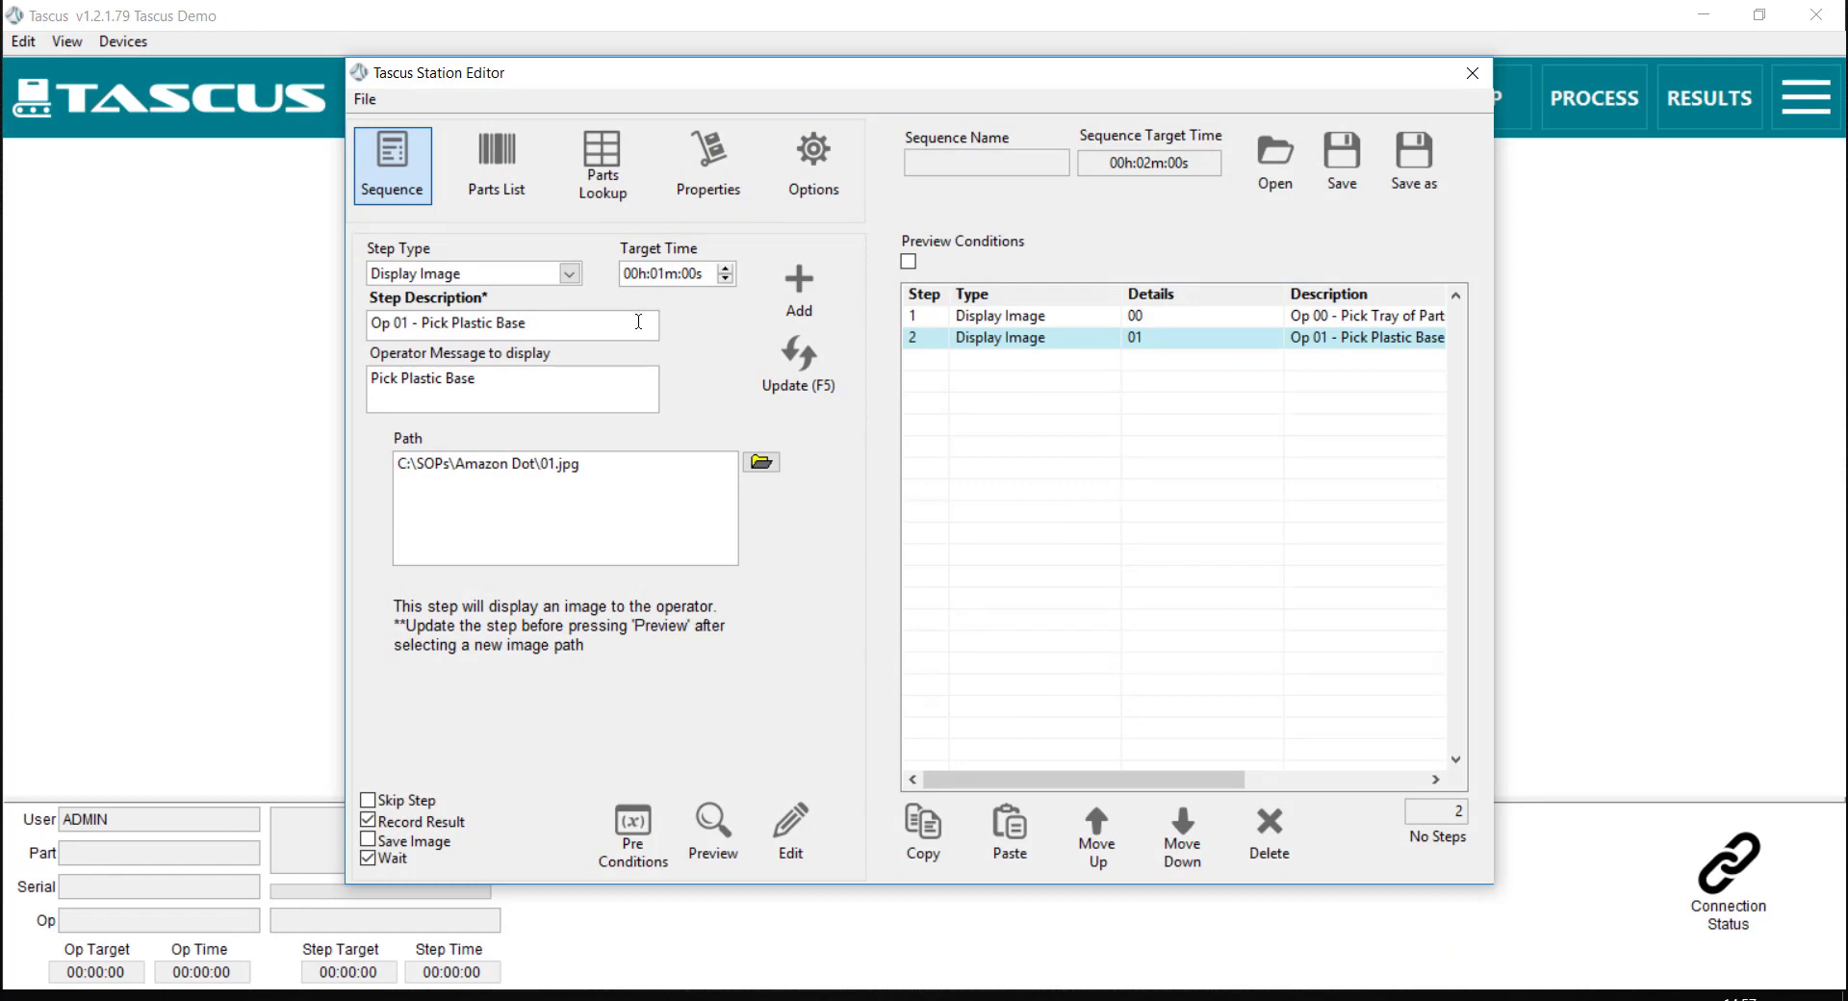
Step: Set the step type to Scan Part, with description "Op 01 - Scan Plastic Base" and operator message "Scan Plastic Base"
{"action": "left_click", "coordinate": [571, 274]}
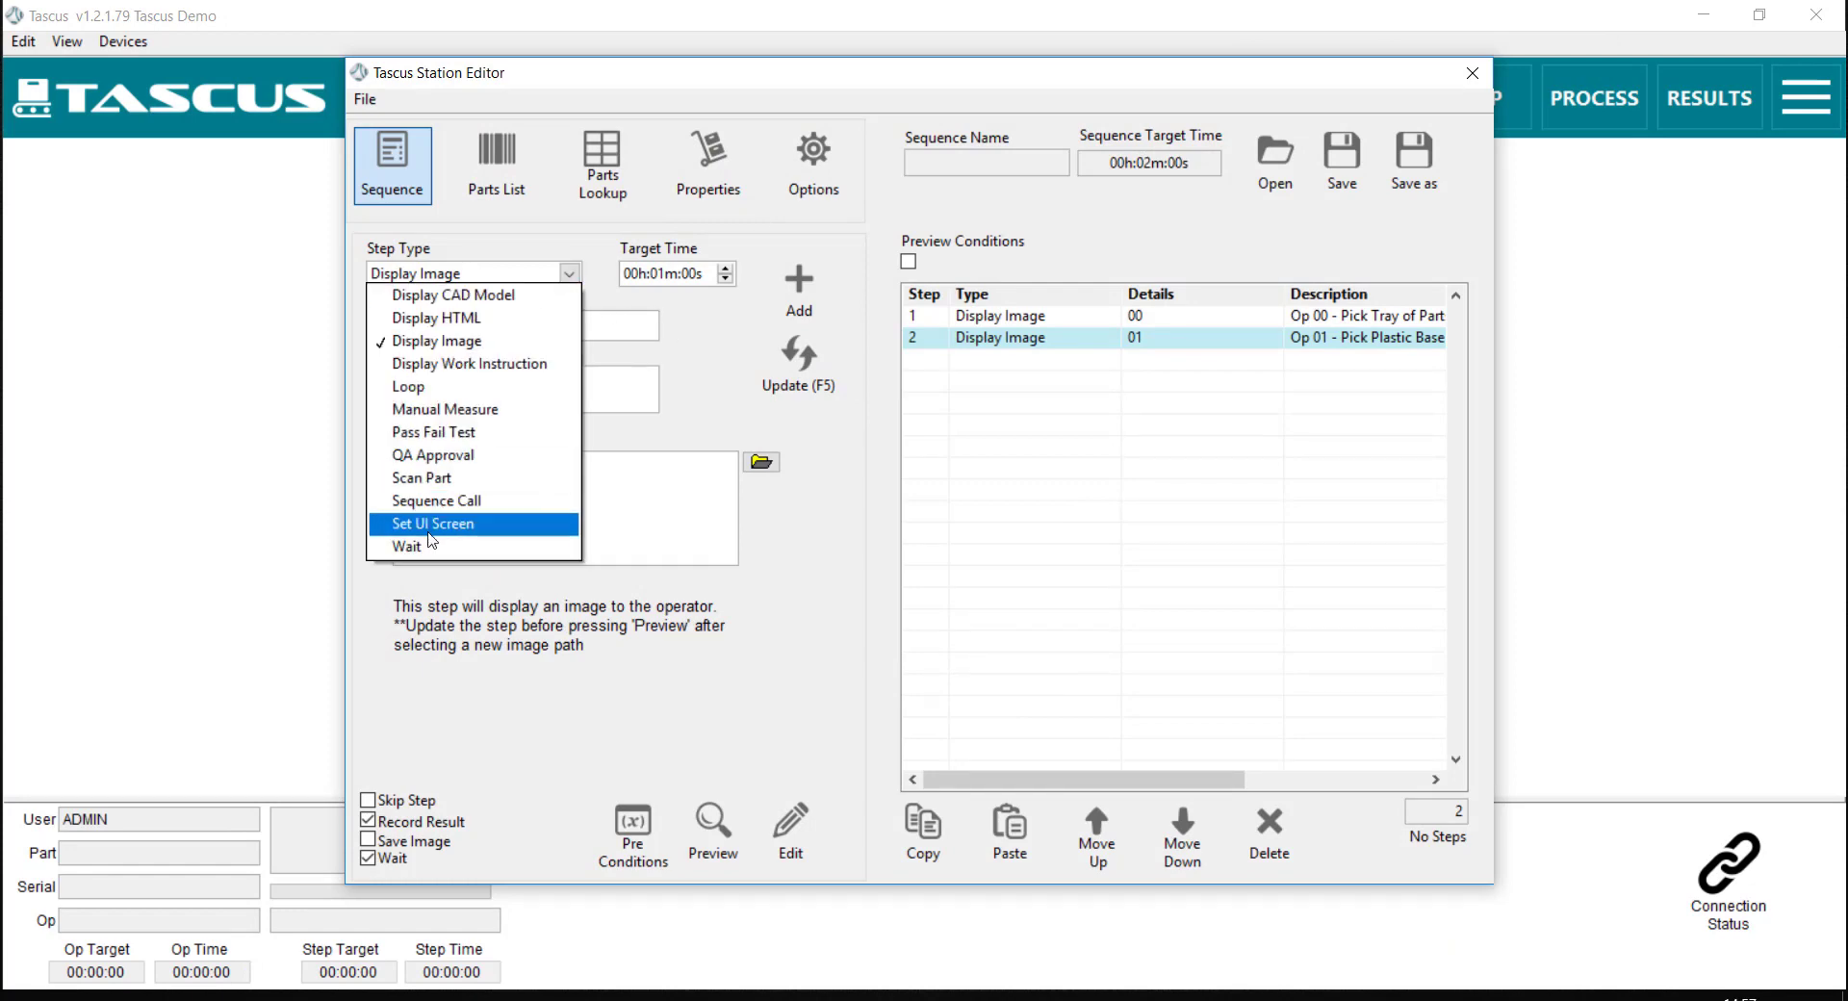
{"action": "left_click", "coordinate": [448, 479]}
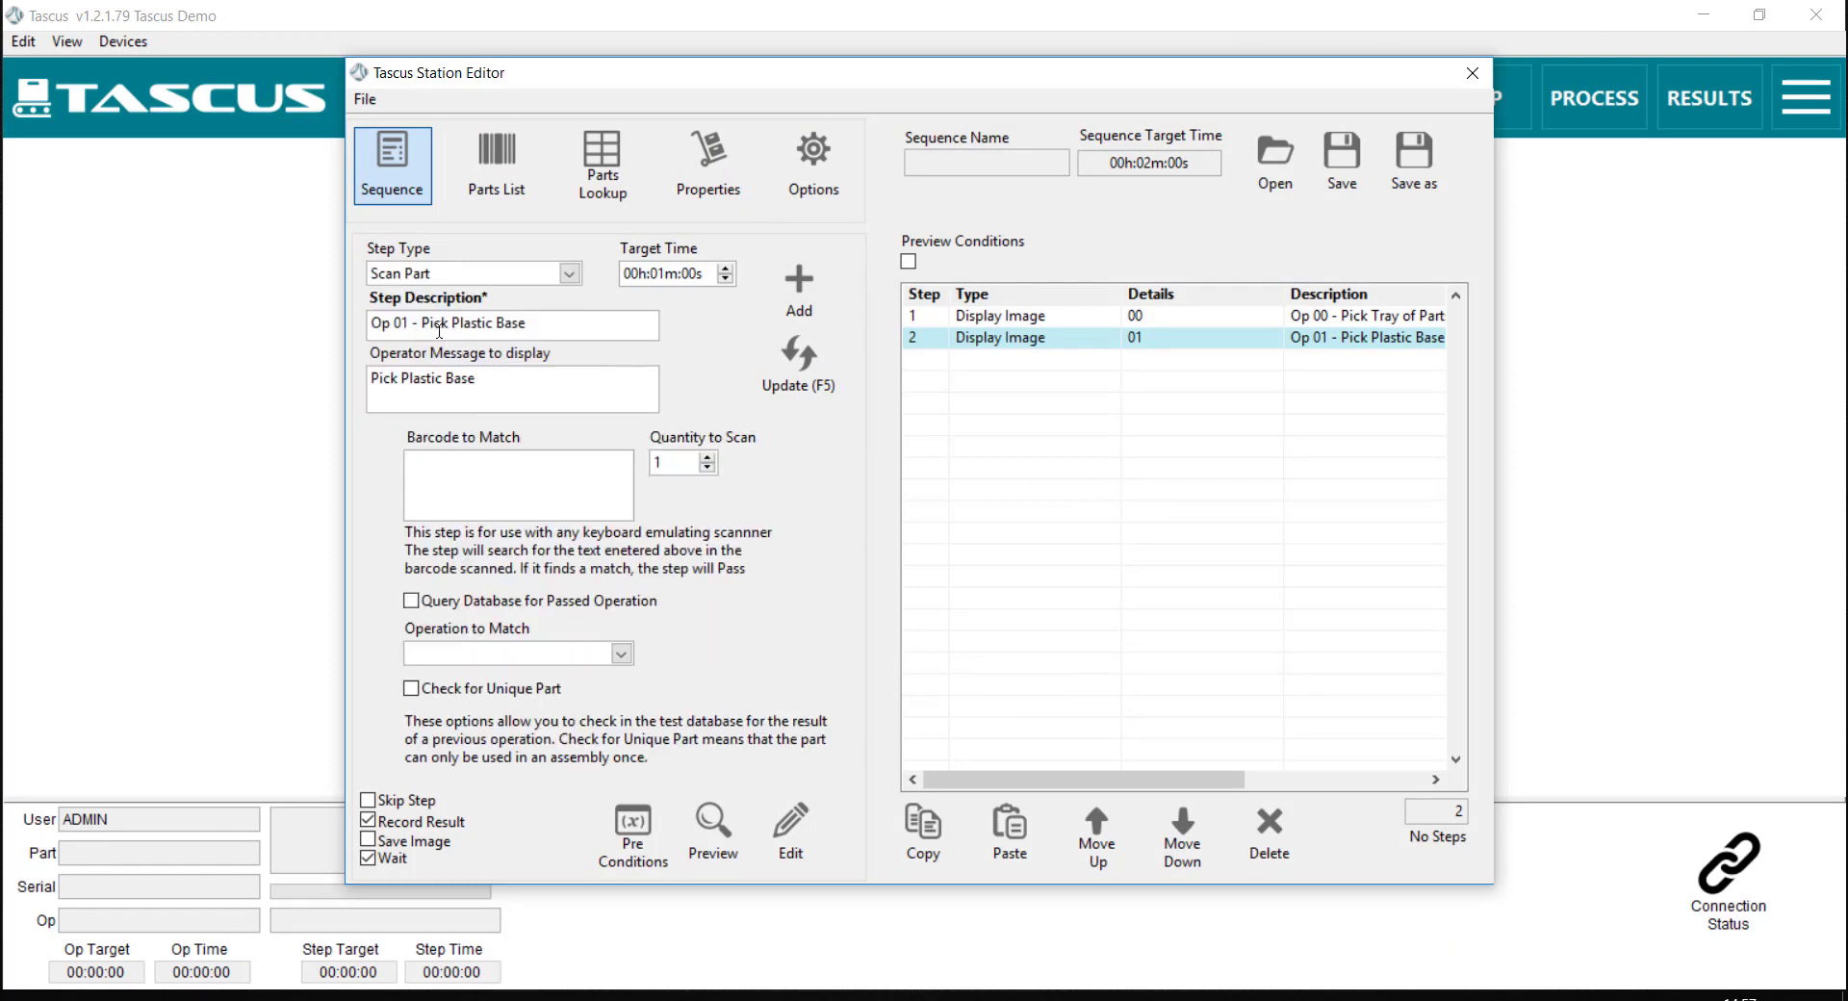
{"action": "mouse_move", "coordinate": [423, 322]}
{"action": "left_mouse_down"}
{"action": "mouse_move", "coordinate": [528, 324]}
{"action": "mouse_move", "coordinate": [446, 324]}
{"action": "left_mouse_up"}
{"action": "type", "text": "Scan"}
{"action": "left_click_drag", "start_coordinate": [398, 378], "coordinate": [335, 375]}
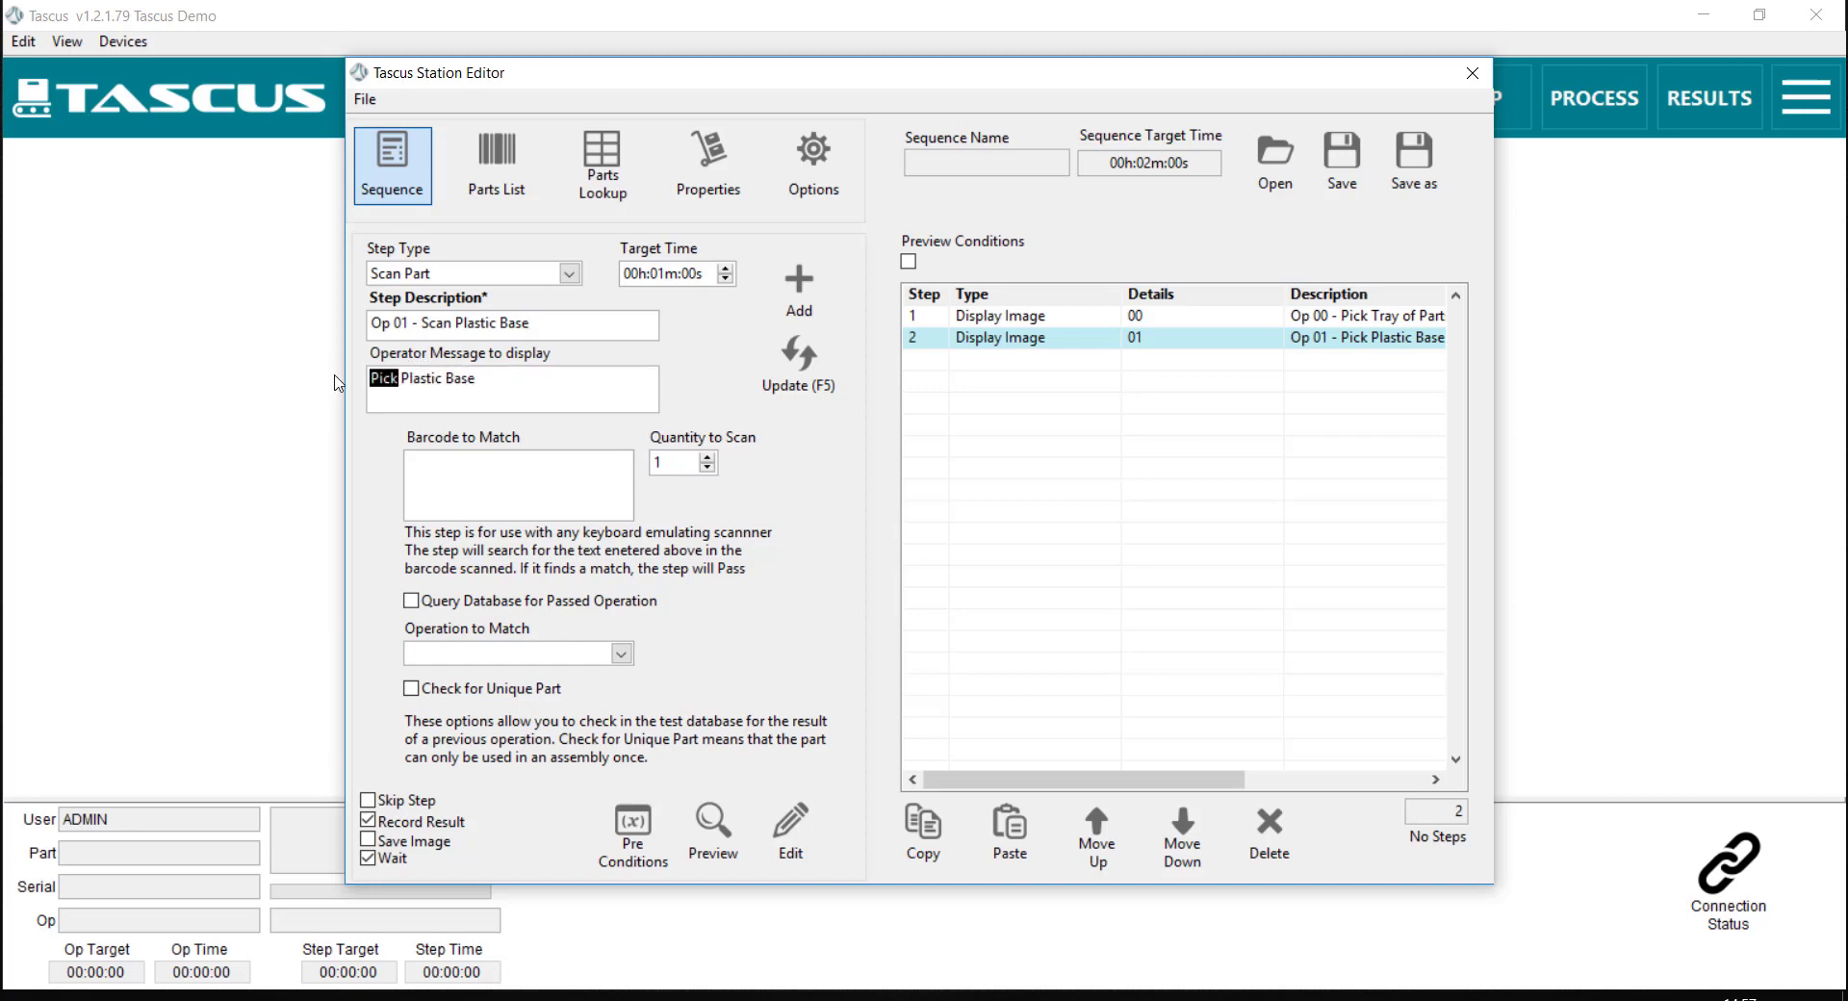
{"action": "key", "text": "BackSpace"}
{"action": "type", "text": "Scan"}
Step: Set the barcode to match to 5566 and add the scan step to the sequence
{"action": "left_click", "coordinate": [439, 465]}
{"action": "type", "text": "5566"}
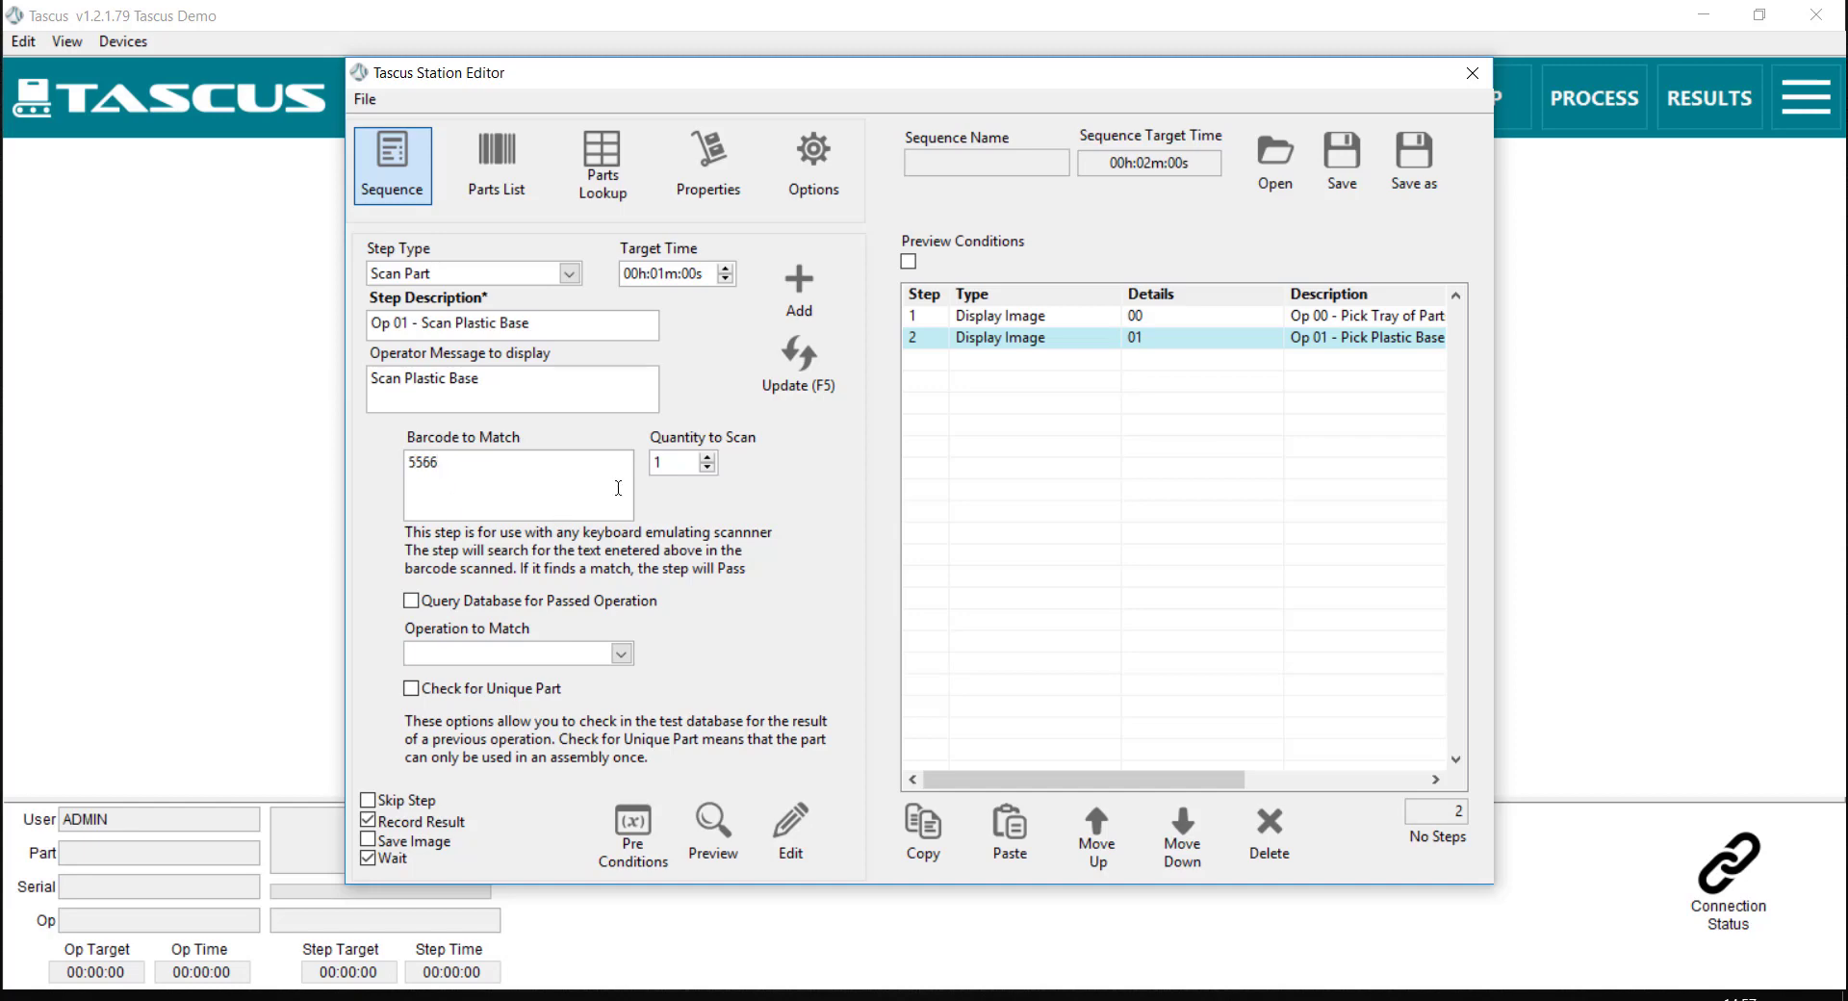
{"action": "left_click", "coordinate": [800, 298]}
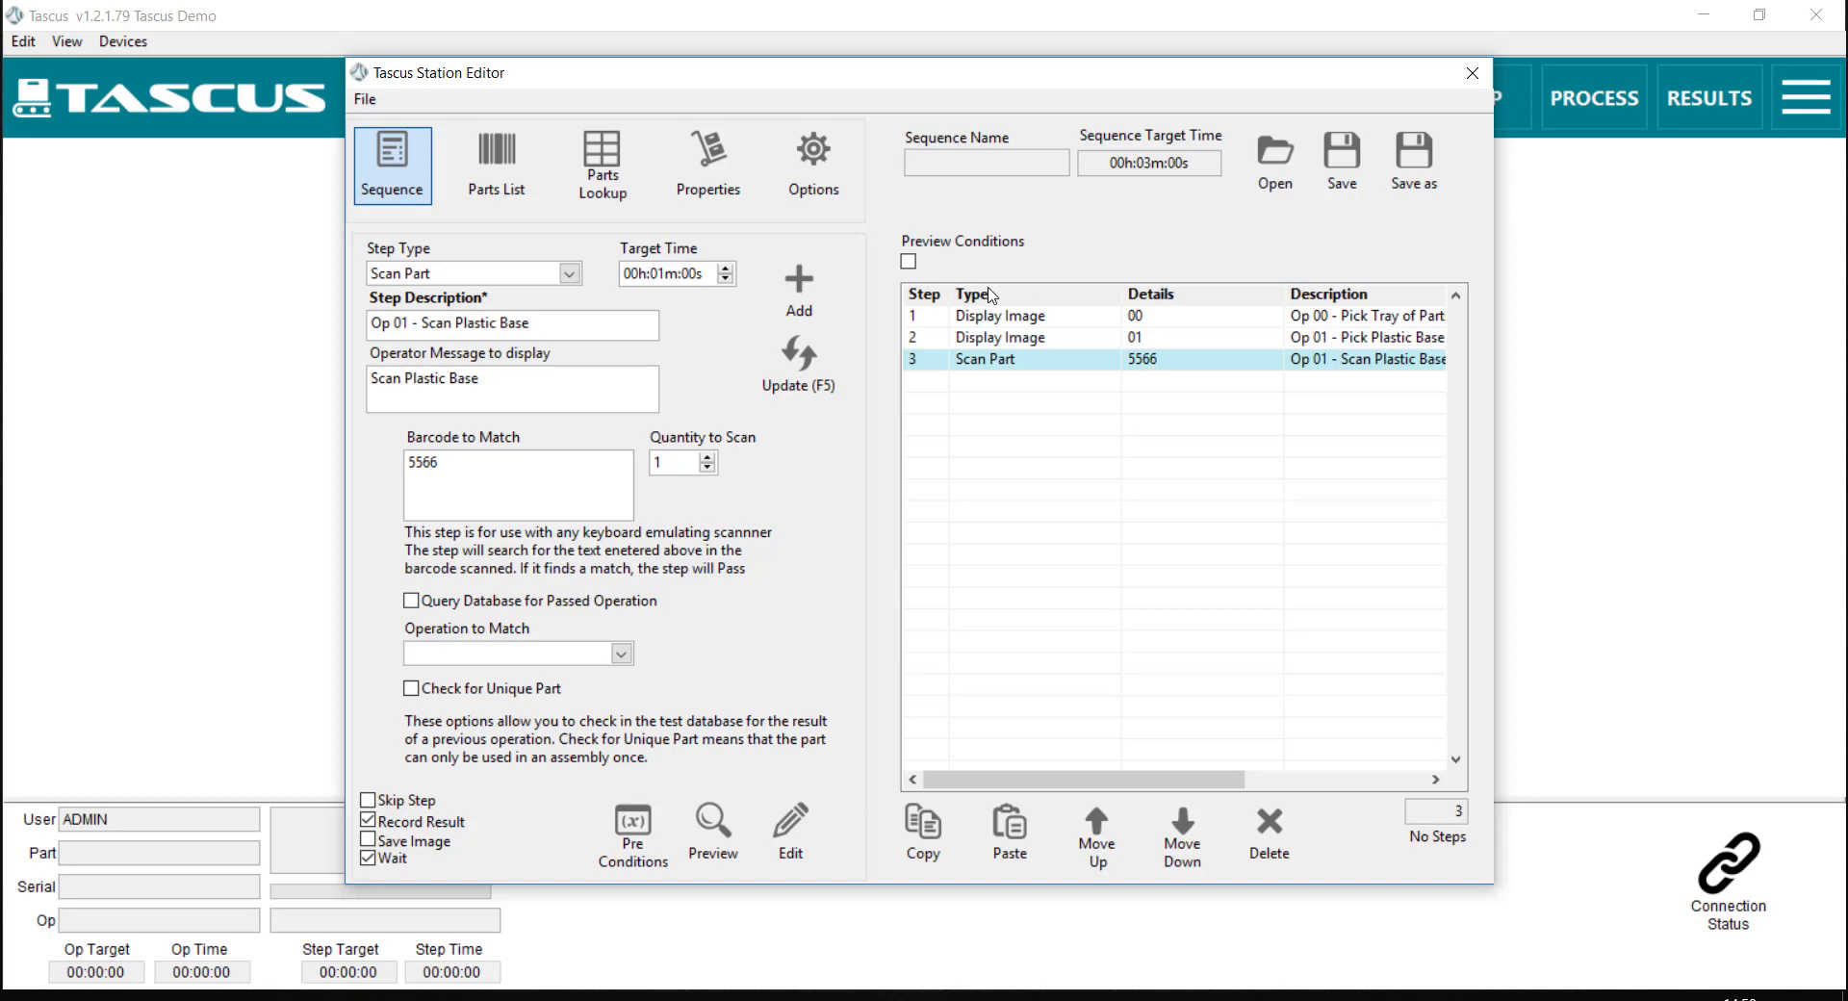
Step: Set the step type to Manual Measure, with description "Op 01 - Measure Plastic Base" and operator message "Measure Plastic Base"
{"action": "left_click", "coordinate": [568, 275]}
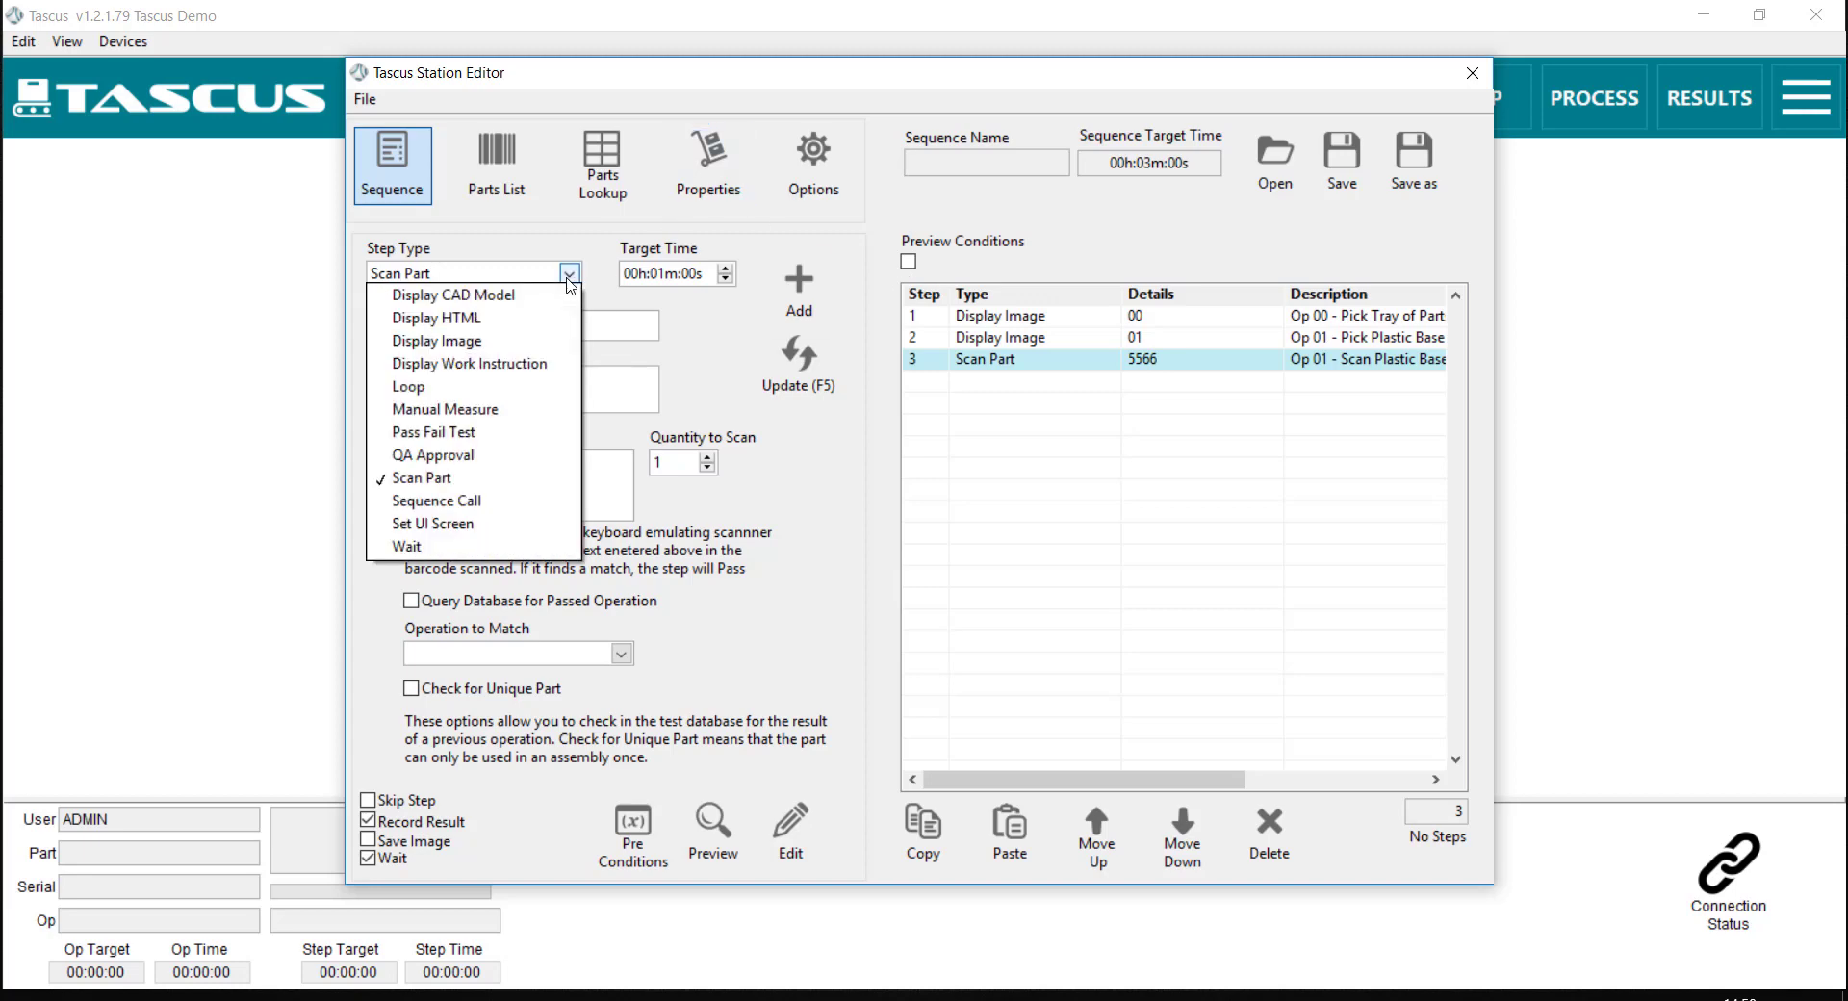
{"action": "left_click", "coordinate": [486, 409]}
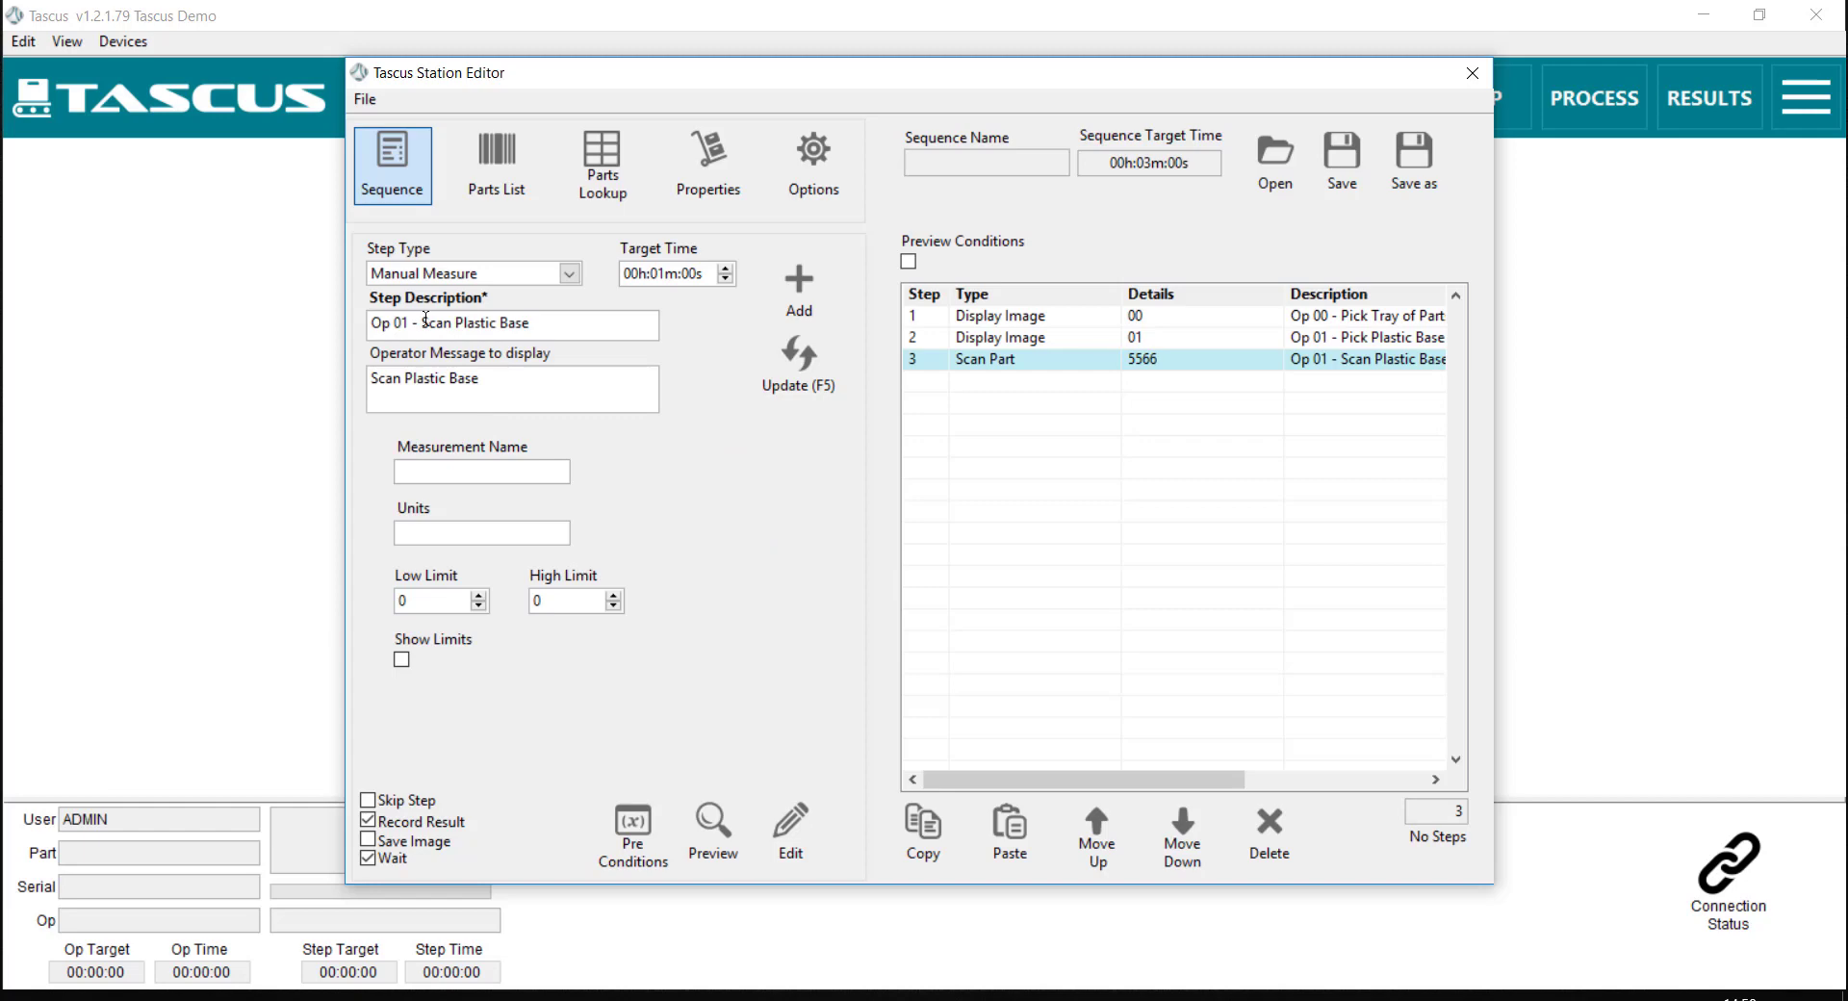
{"action": "left_click_drag", "start_coordinate": [428, 321], "coordinate": [453, 320]}
{"action": "key", "text": "BackSpace"}
{"action": "key", "text": "BackSpace"}
{"action": "type", "text": "Measure"}
{"action": "left_click_drag", "start_coordinate": [402, 379], "coordinate": [369, 378]}
{"action": "type", "text": "asure"}
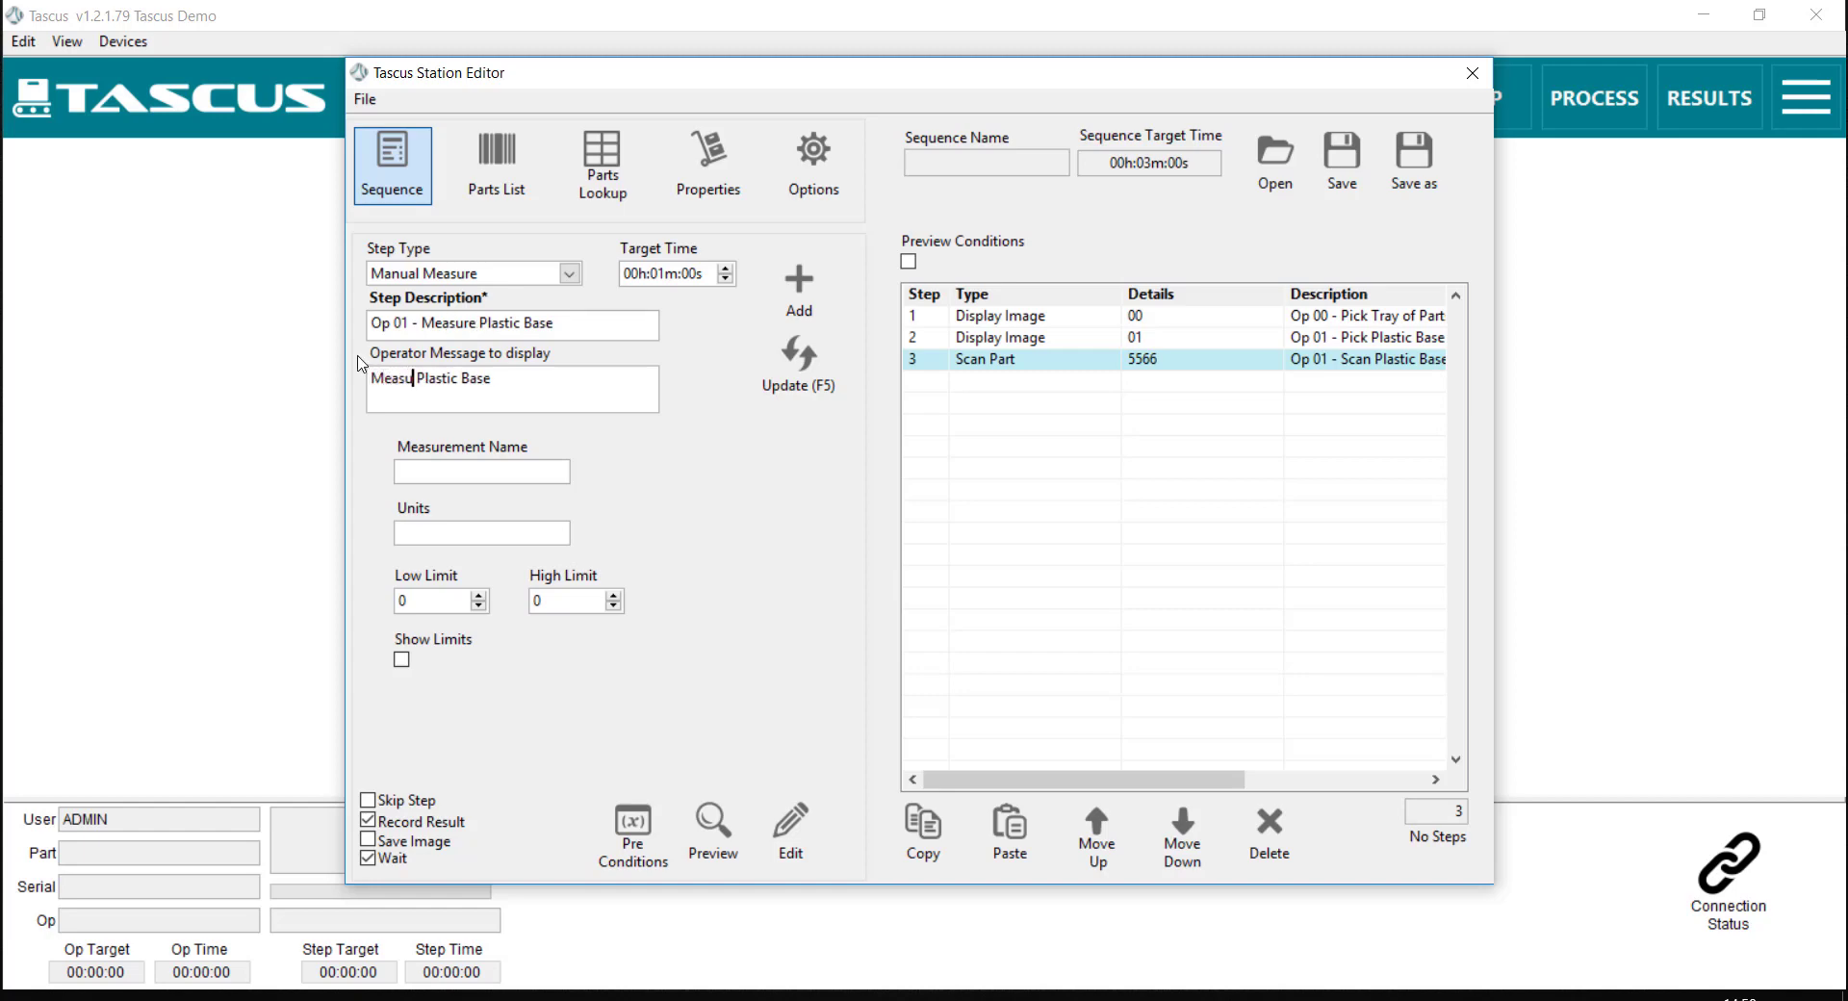
Step: Name the measurement Diameter and set its units to mm
{"action": "left_click", "coordinate": [420, 470]}
{"action": "type", "text": "Diameter"}
{"action": "key", "text": "Tab"}
{"action": "type", "text": "mm"}
{"action": "key", "text": "Tab"}
Step: Set the low limit to 50 and high limit to 55, enable showing limits, and add the measurement step to the sequence
{"action": "double_click", "coordinate": [400, 603]}
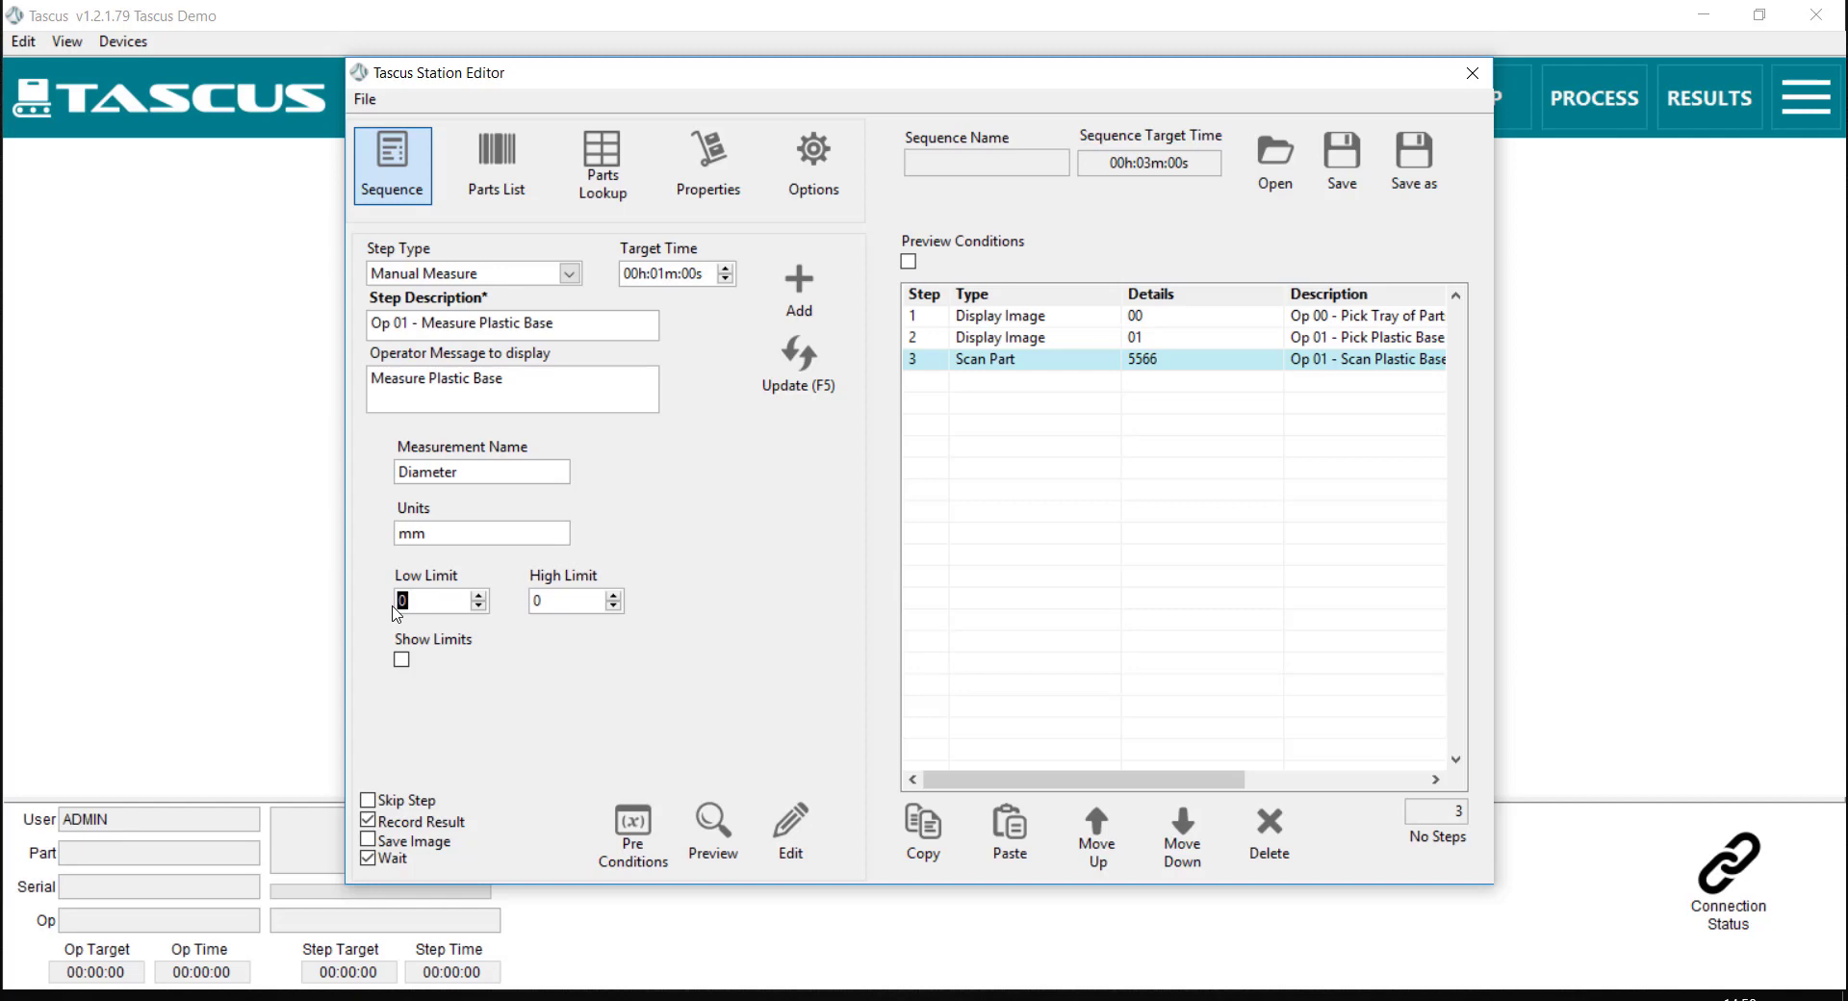
{"action": "type", "text": "500"}
{"action": "key", "text": "BackSpace"}
{"action": "double_click", "coordinate": [535, 601]}
{"action": "type", "text": "55"}
{"action": "left_click", "coordinate": [401, 660]}
{"action": "left_click", "coordinate": [802, 299]}
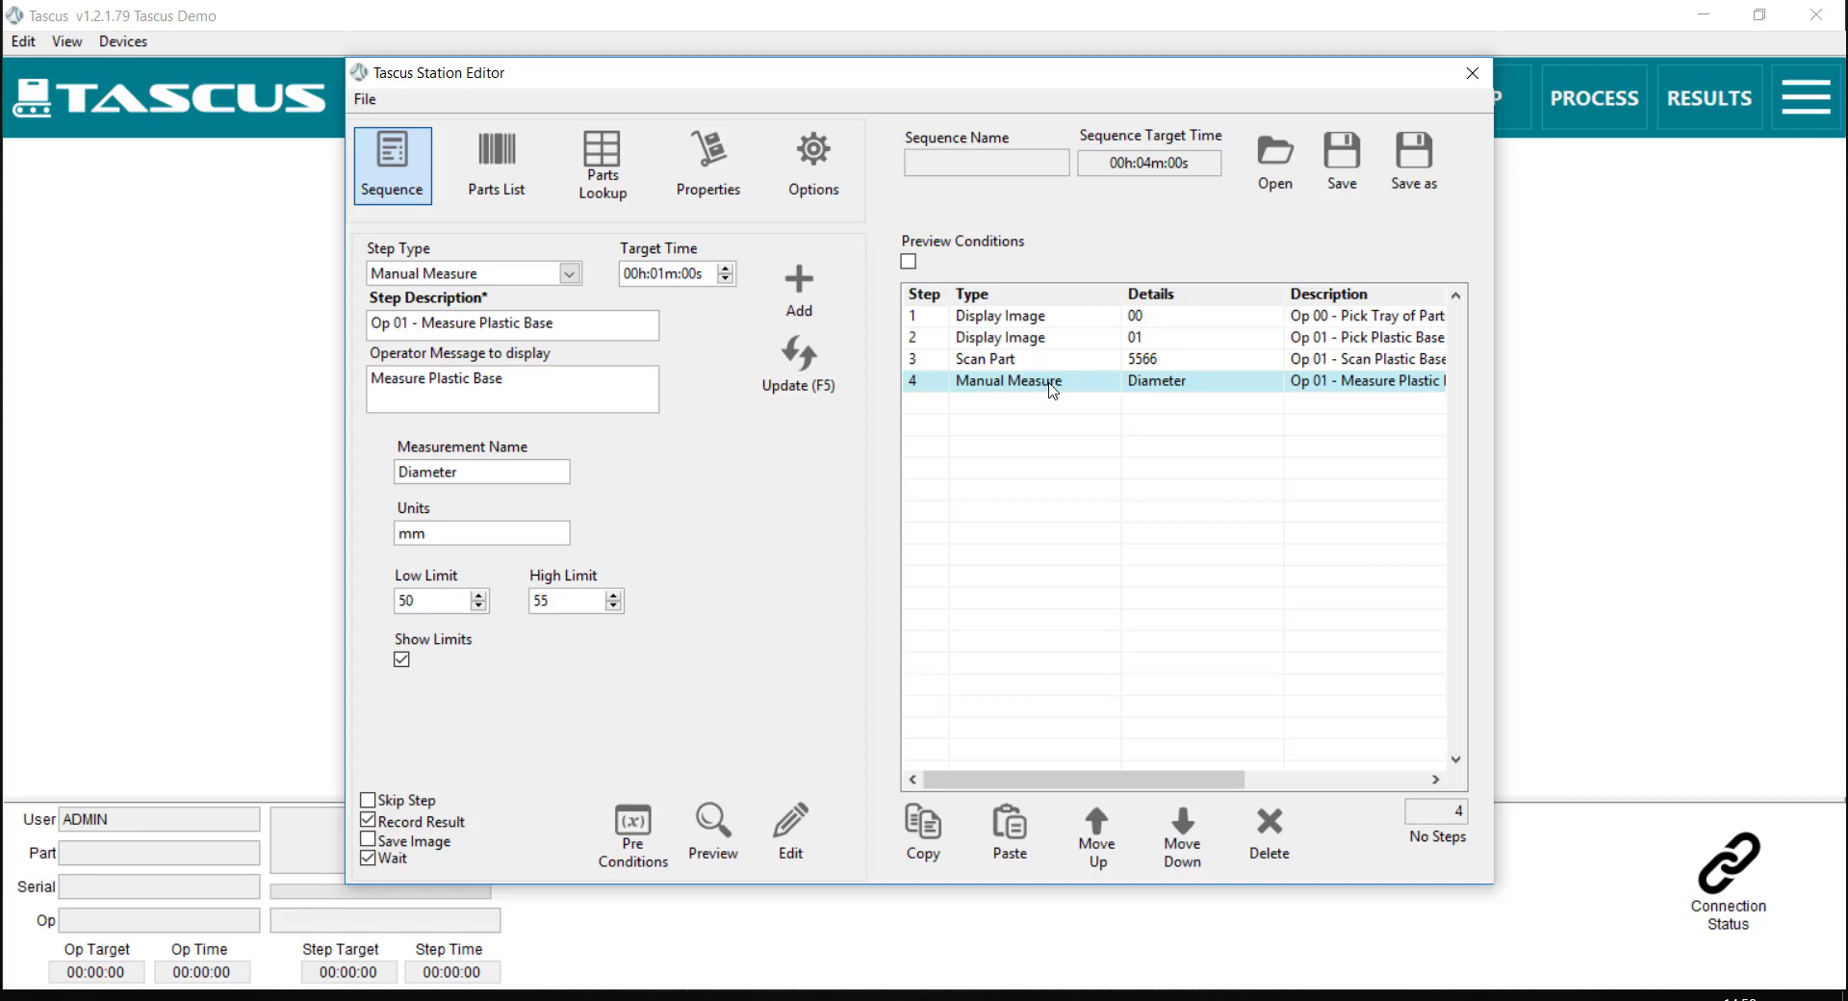
Step: Set the step type to Pass Fail Test and the description to "Op 01 - Visual Inspect Plastic Base"
{"action": "left_click", "coordinate": [569, 275]}
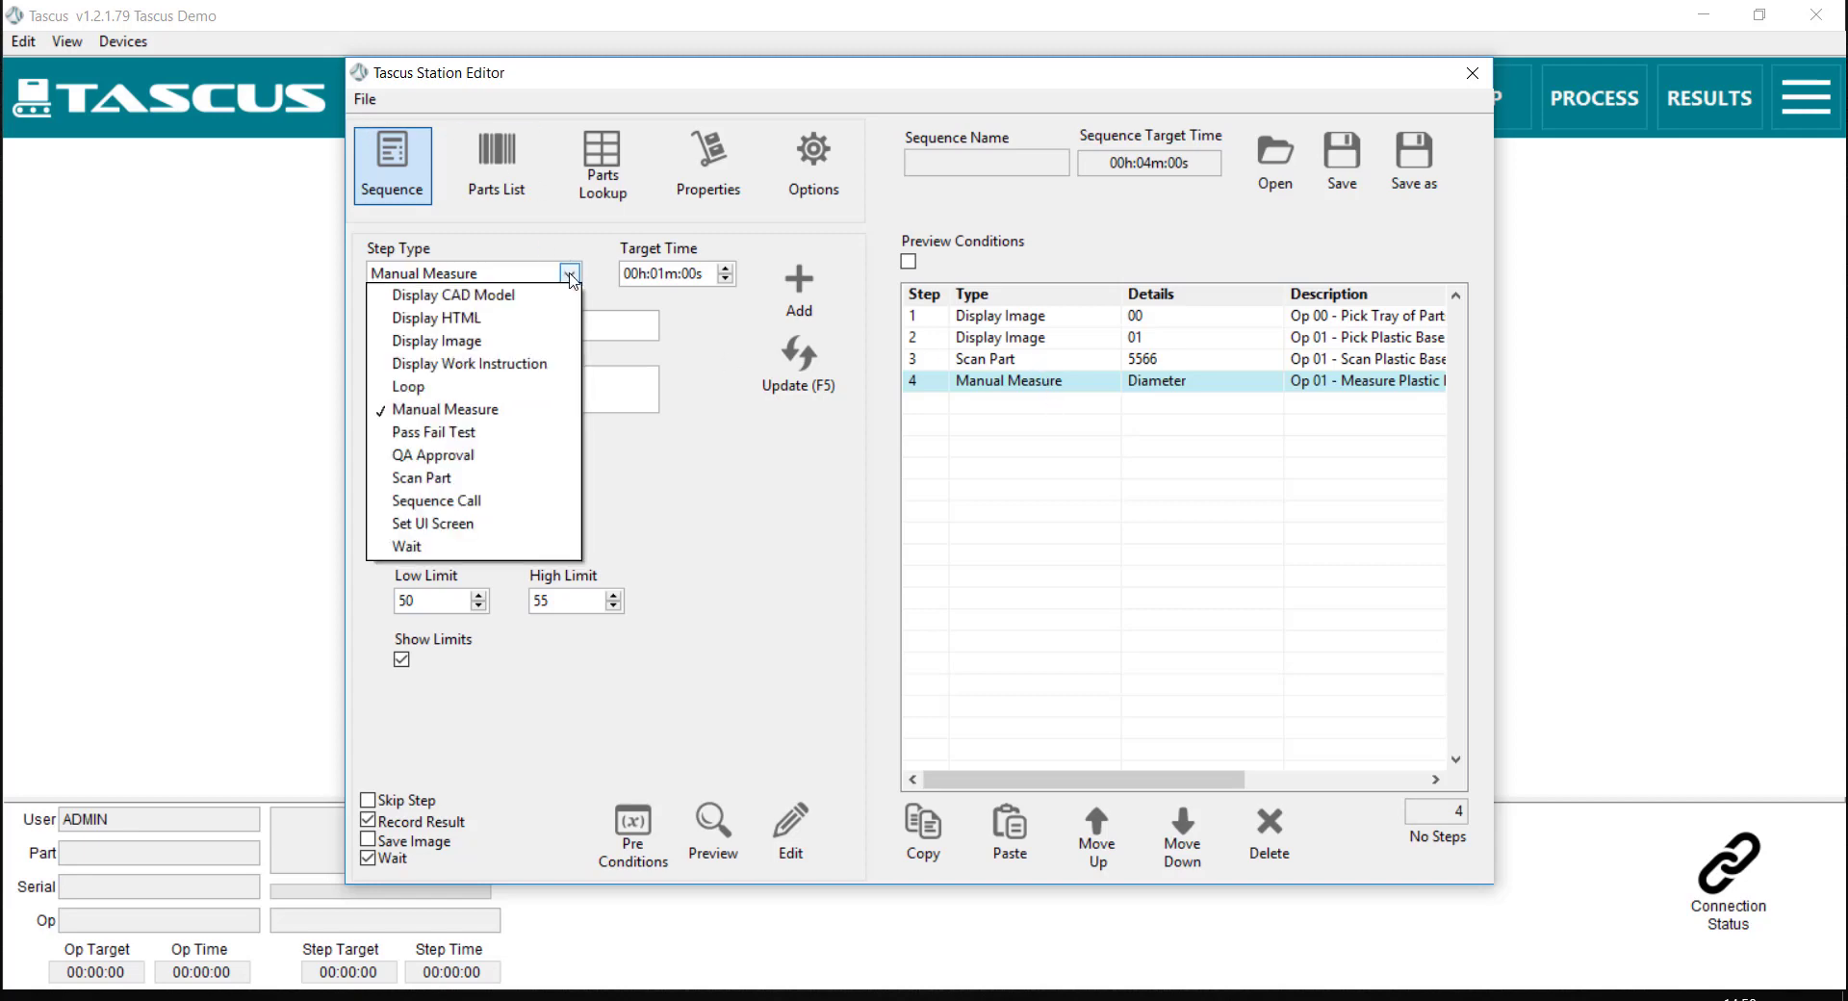
{"action": "left_click", "coordinate": [498, 432]}
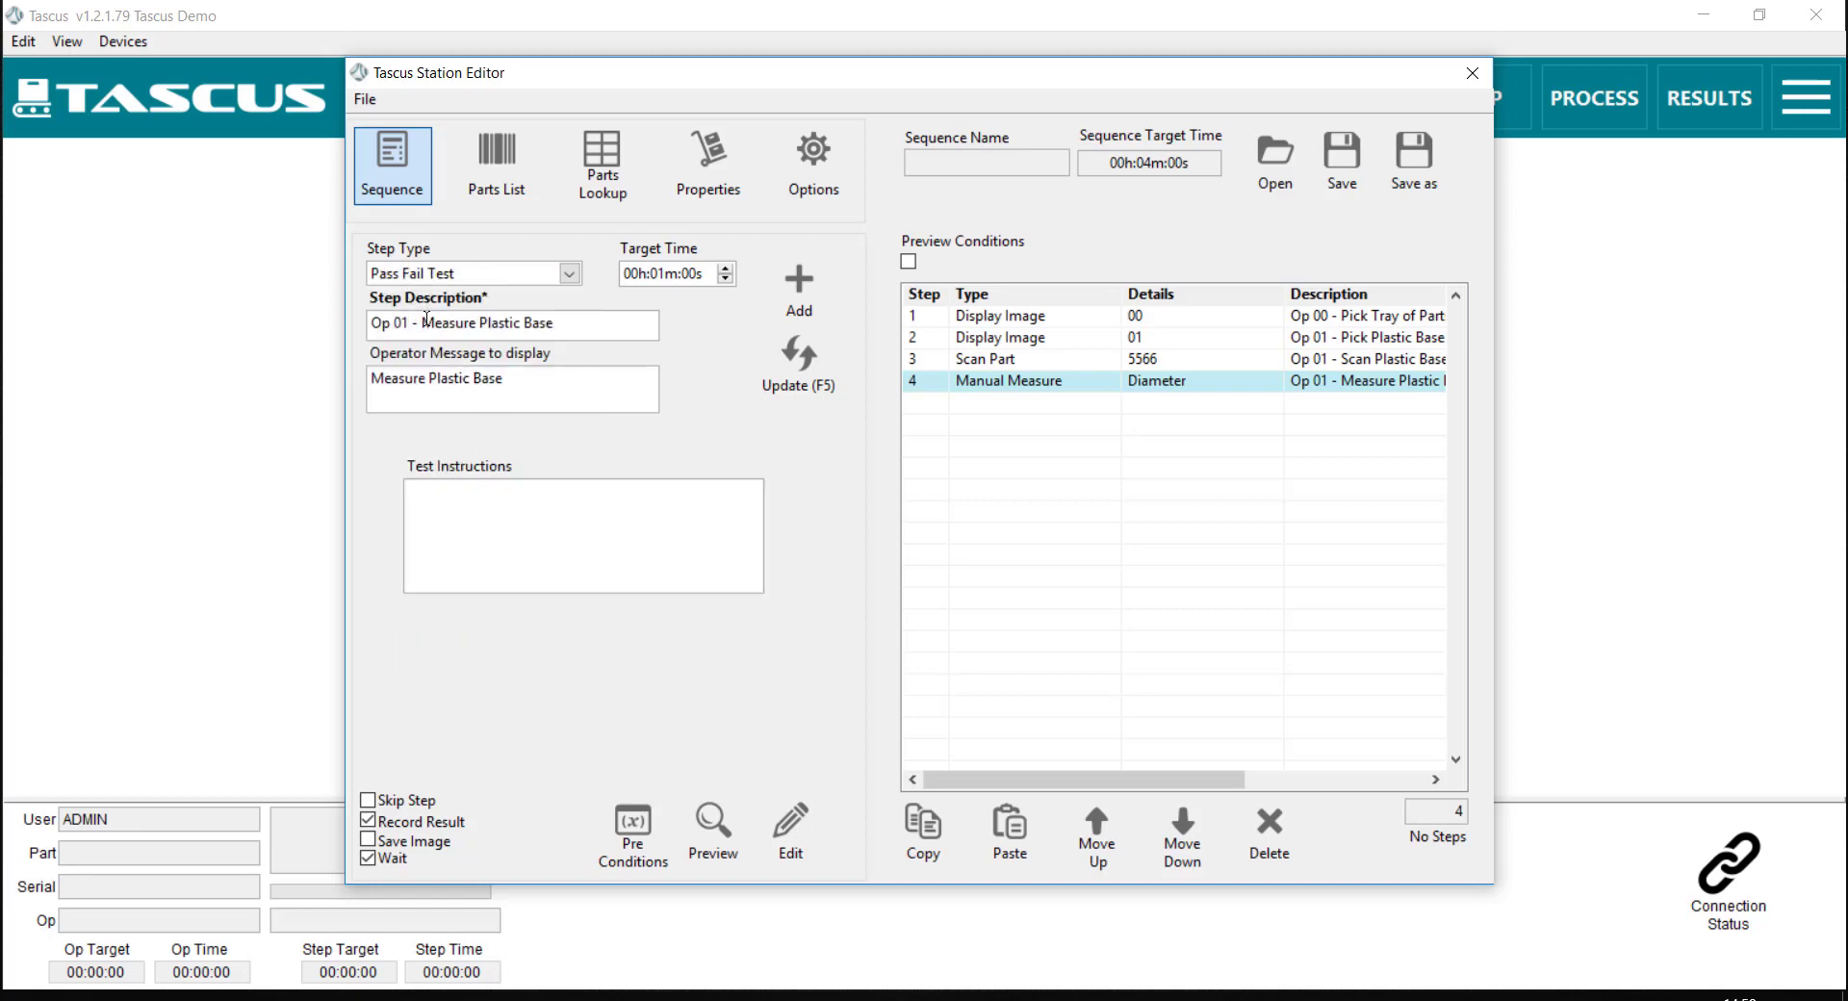
{"action": "left_click_drag", "start_coordinate": [423, 322], "coordinate": [475, 331]}
{"action": "type", "text": "Visual Inspect"}
{"action": "key", "text": "BackSpace"}
Step: Copy "Visual Inspect Plastic Base" from the step description into the test instructions
{"action": "key", "text": "Left"}
{"action": "key", "text": "Left"}
{"action": "key", "text": "Left"}
{"action": "key", "text": "Left"}
{"action": "key", "text": "Left"}
{"action": "key", "text": "Left"}
{"action": "key", "text": "Left"}
{"action": "key", "text": "Left"}
{"action": "key", "text": "Left"}
{"action": "key", "text": "Left"}
{"action": "key", "text": "Left"}
{"action": "key", "text": "Left"}
{"action": "key", "text": "Left"}
{"action": "key", "text": "Left"}
{"action": "key", "text": "shift+Right"}
{"action": "key", "text": "shift+Right"}
{"action": "key", "text": "shift+Right"}
{"action": "key", "text": "shift+End"}
{"action": "key", "text": "ctrl+c"}
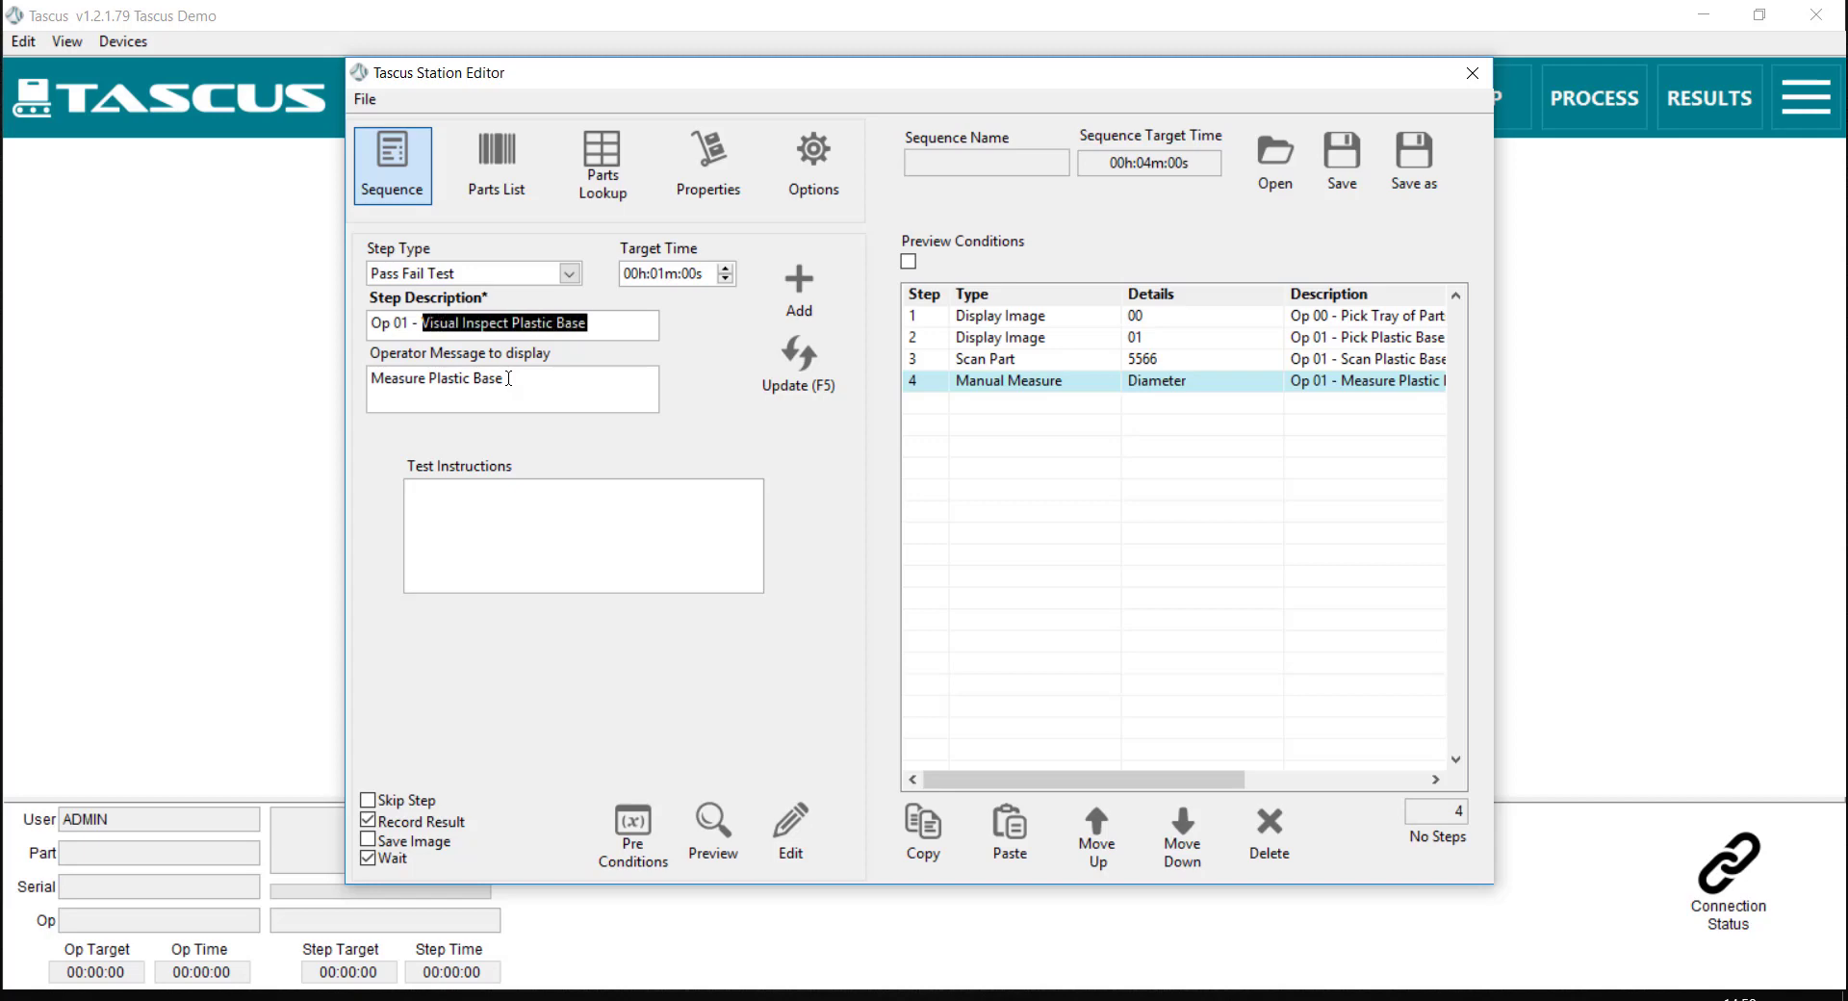
{"action": "left_click", "coordinate": [475, 529]}
{"action": "key", "text": "ctrl+v"}
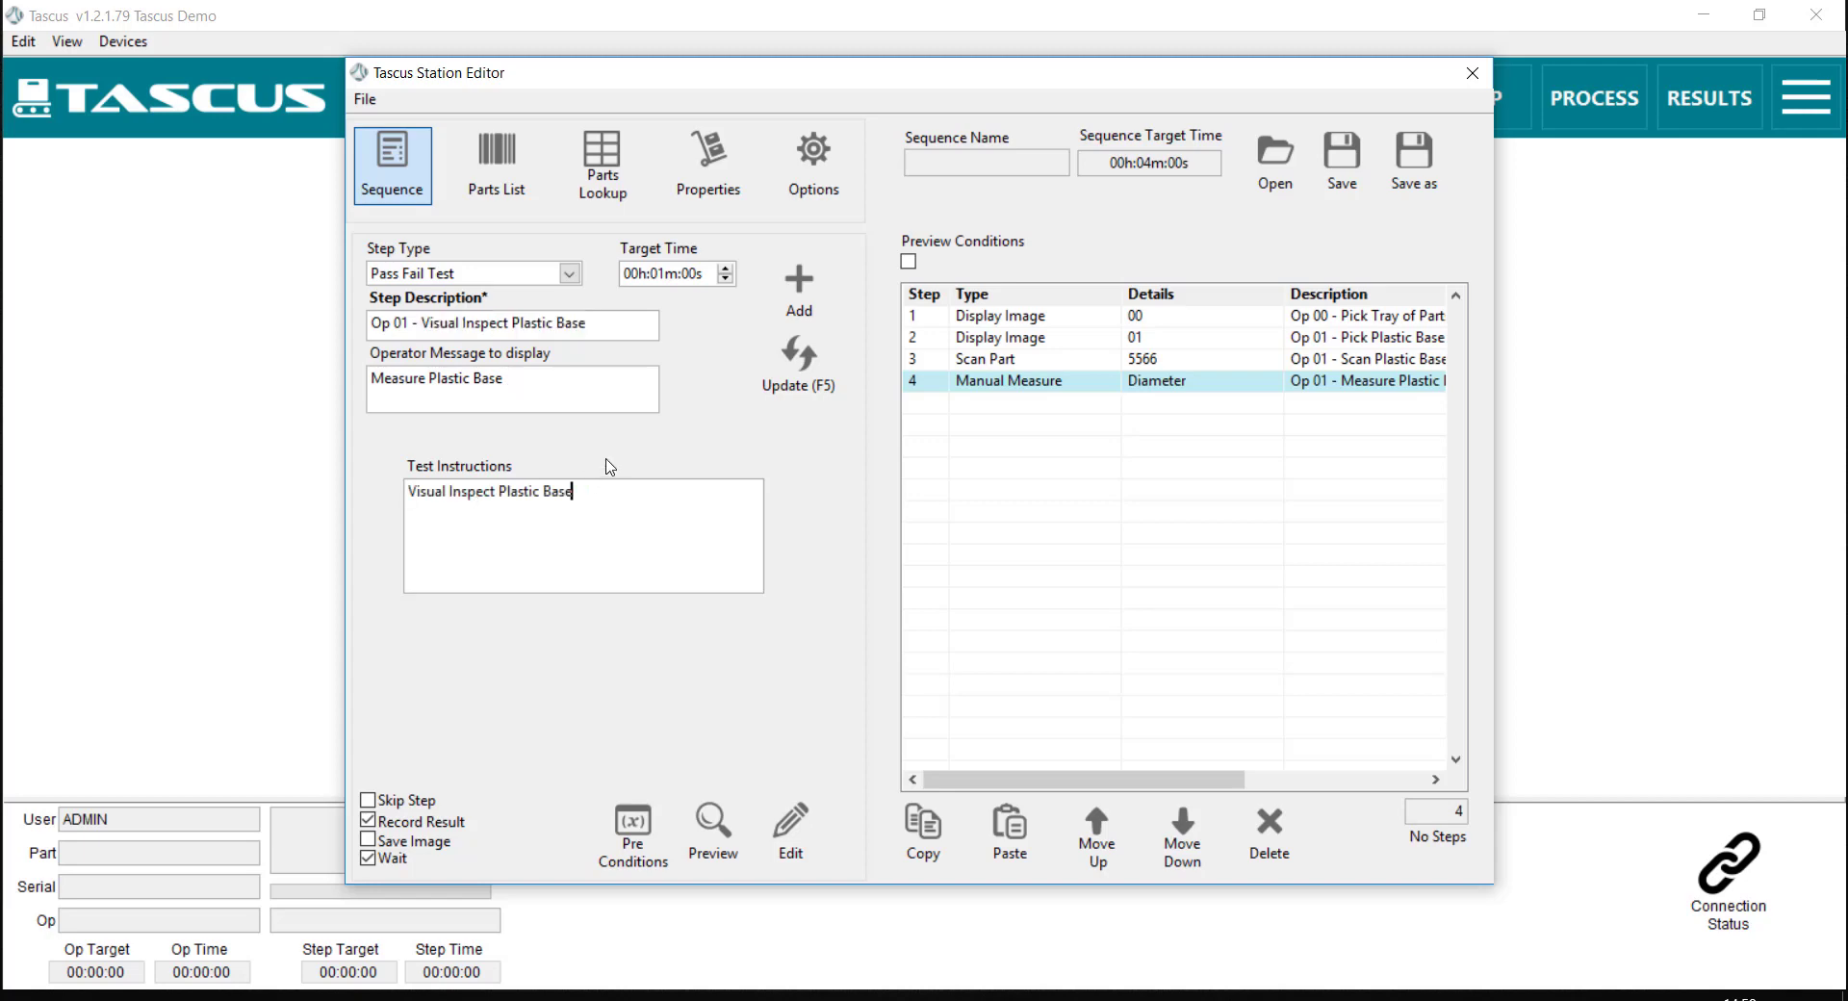
Step: Clear the operator message and add the Pass Fail Test step to the sequence
{"action": "left_click_drag", "start_coordinate": [536, 370], "coordinate": [298, 237]}
{"action": "key", "text": "BackSpace"}
{"action": "left_click", "coordinate": [799, 289]}
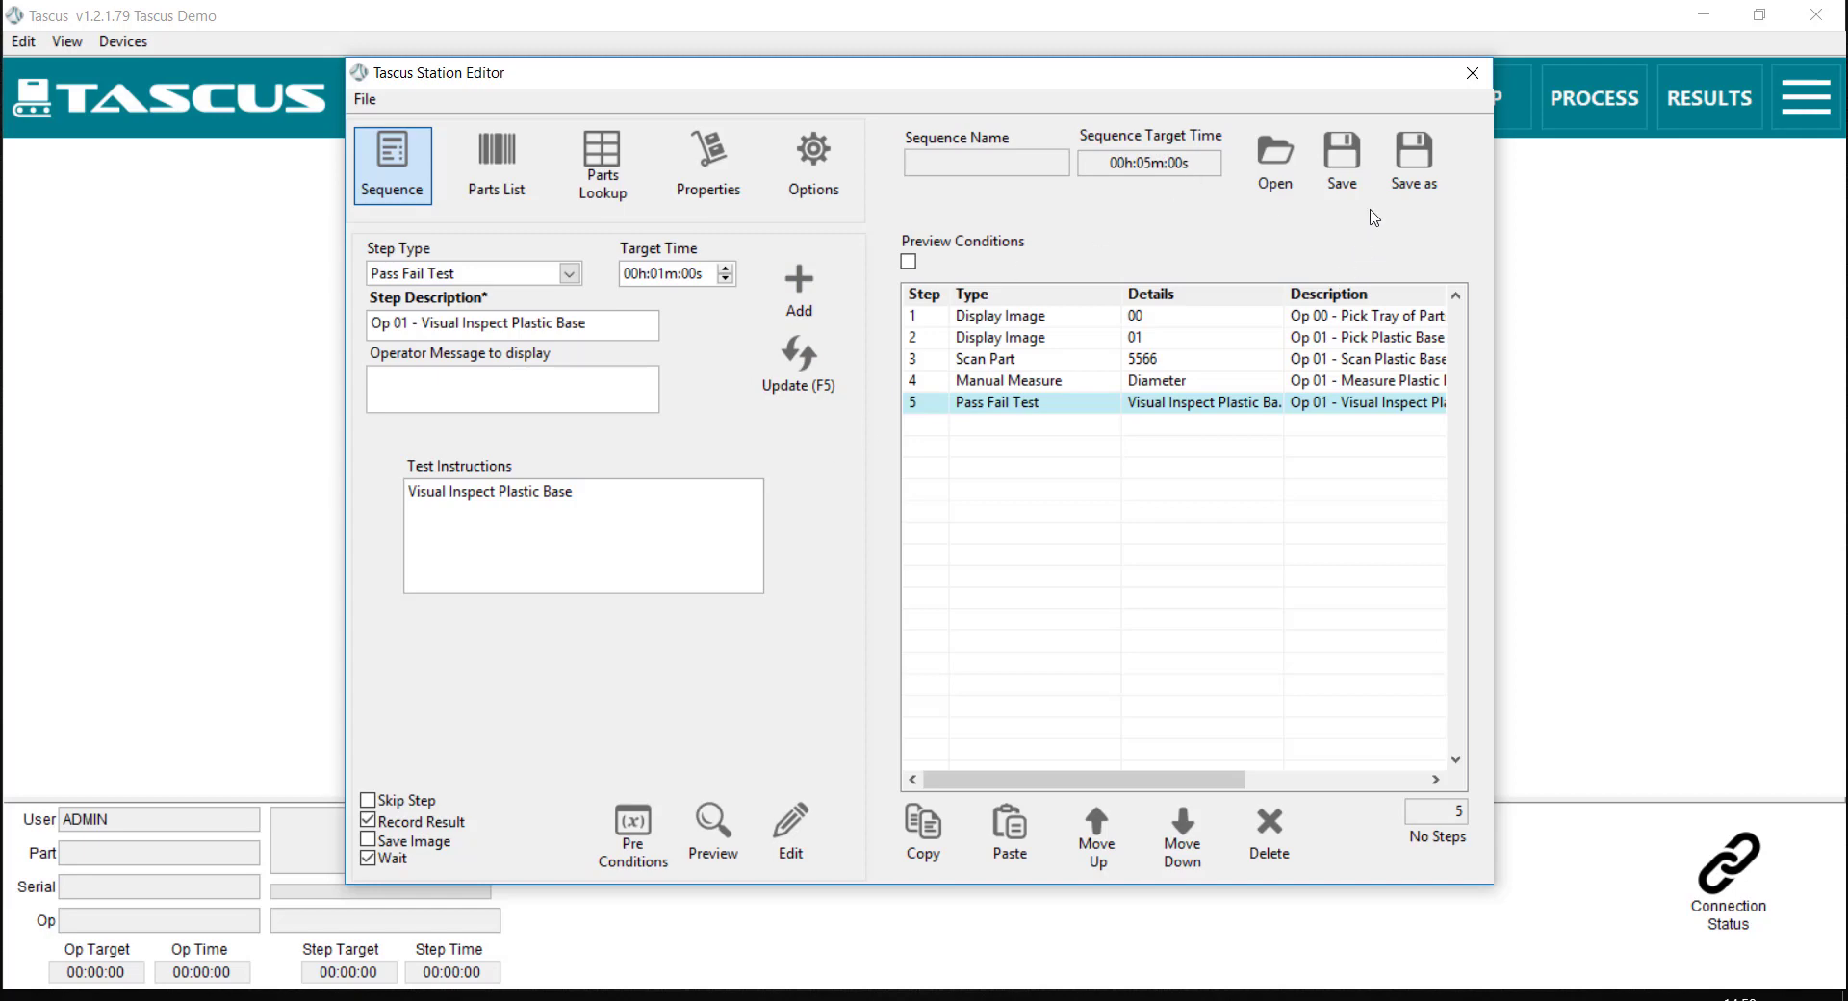
Step: Save the steps as a new sequence named "Amazon Dot Base Assembly"
{"action": "left_click", "coordinate": [1418, 179]}
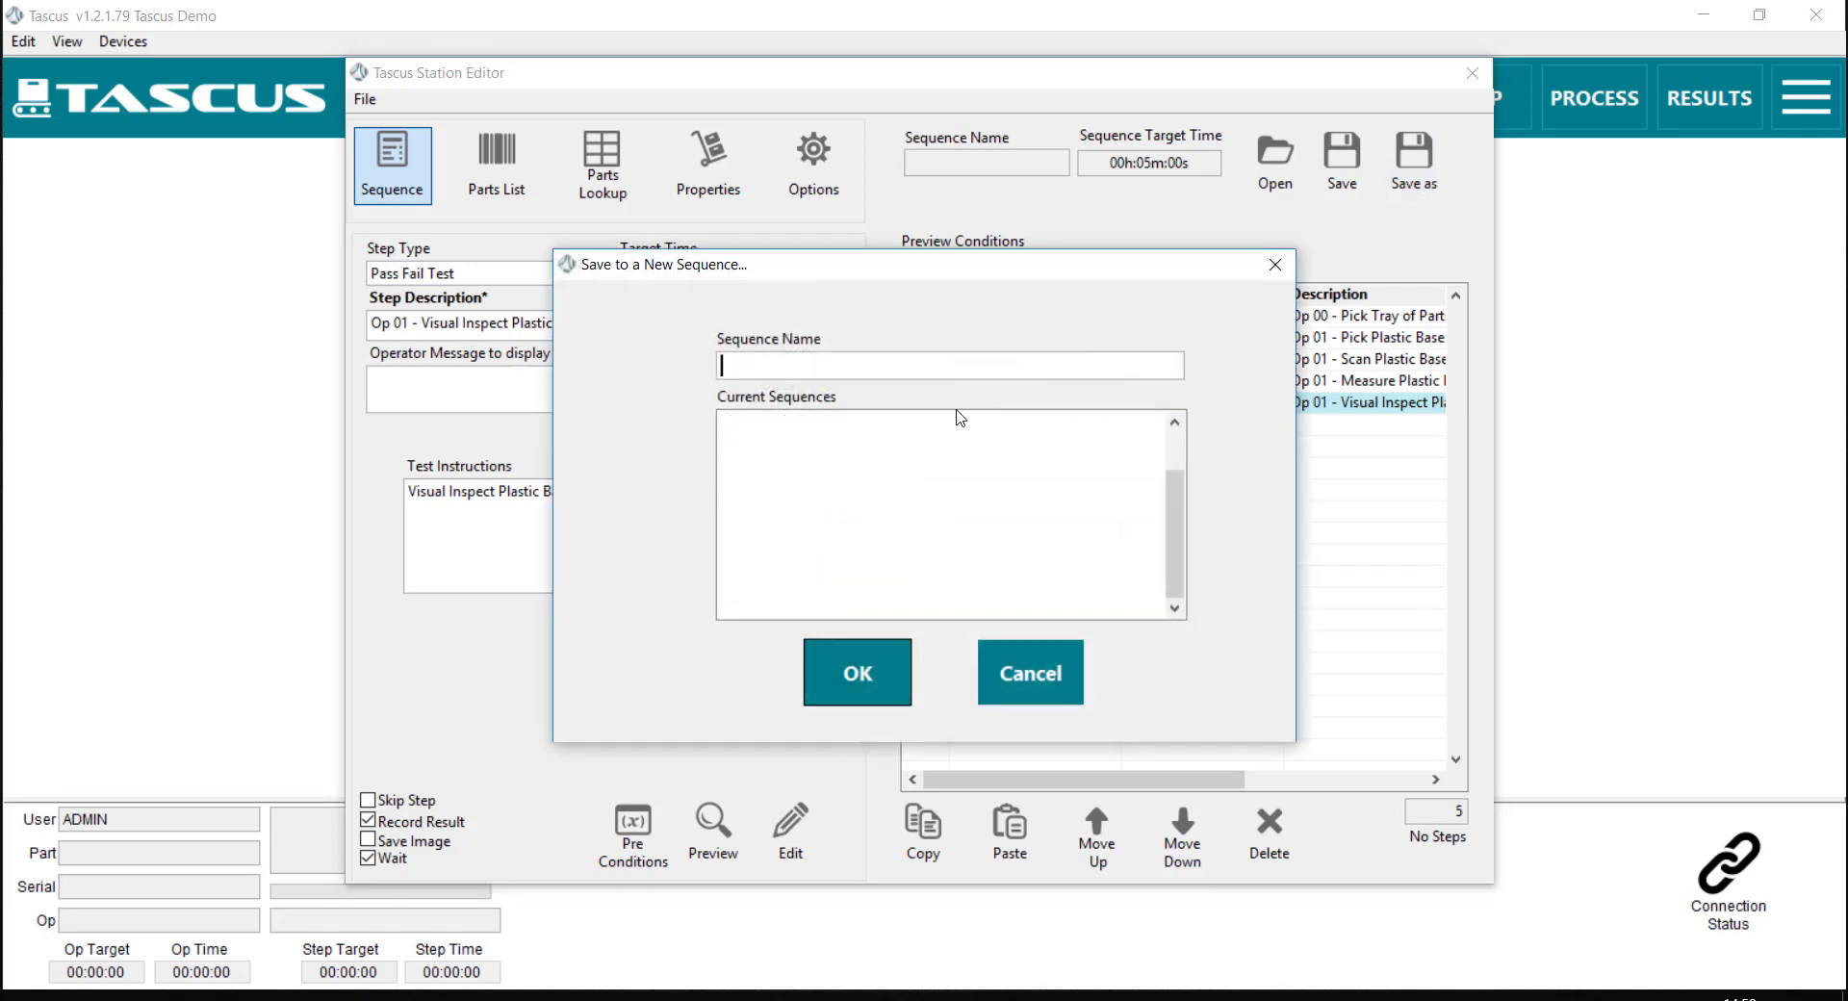
{"action": "type", "text": "Amazon Dot "}
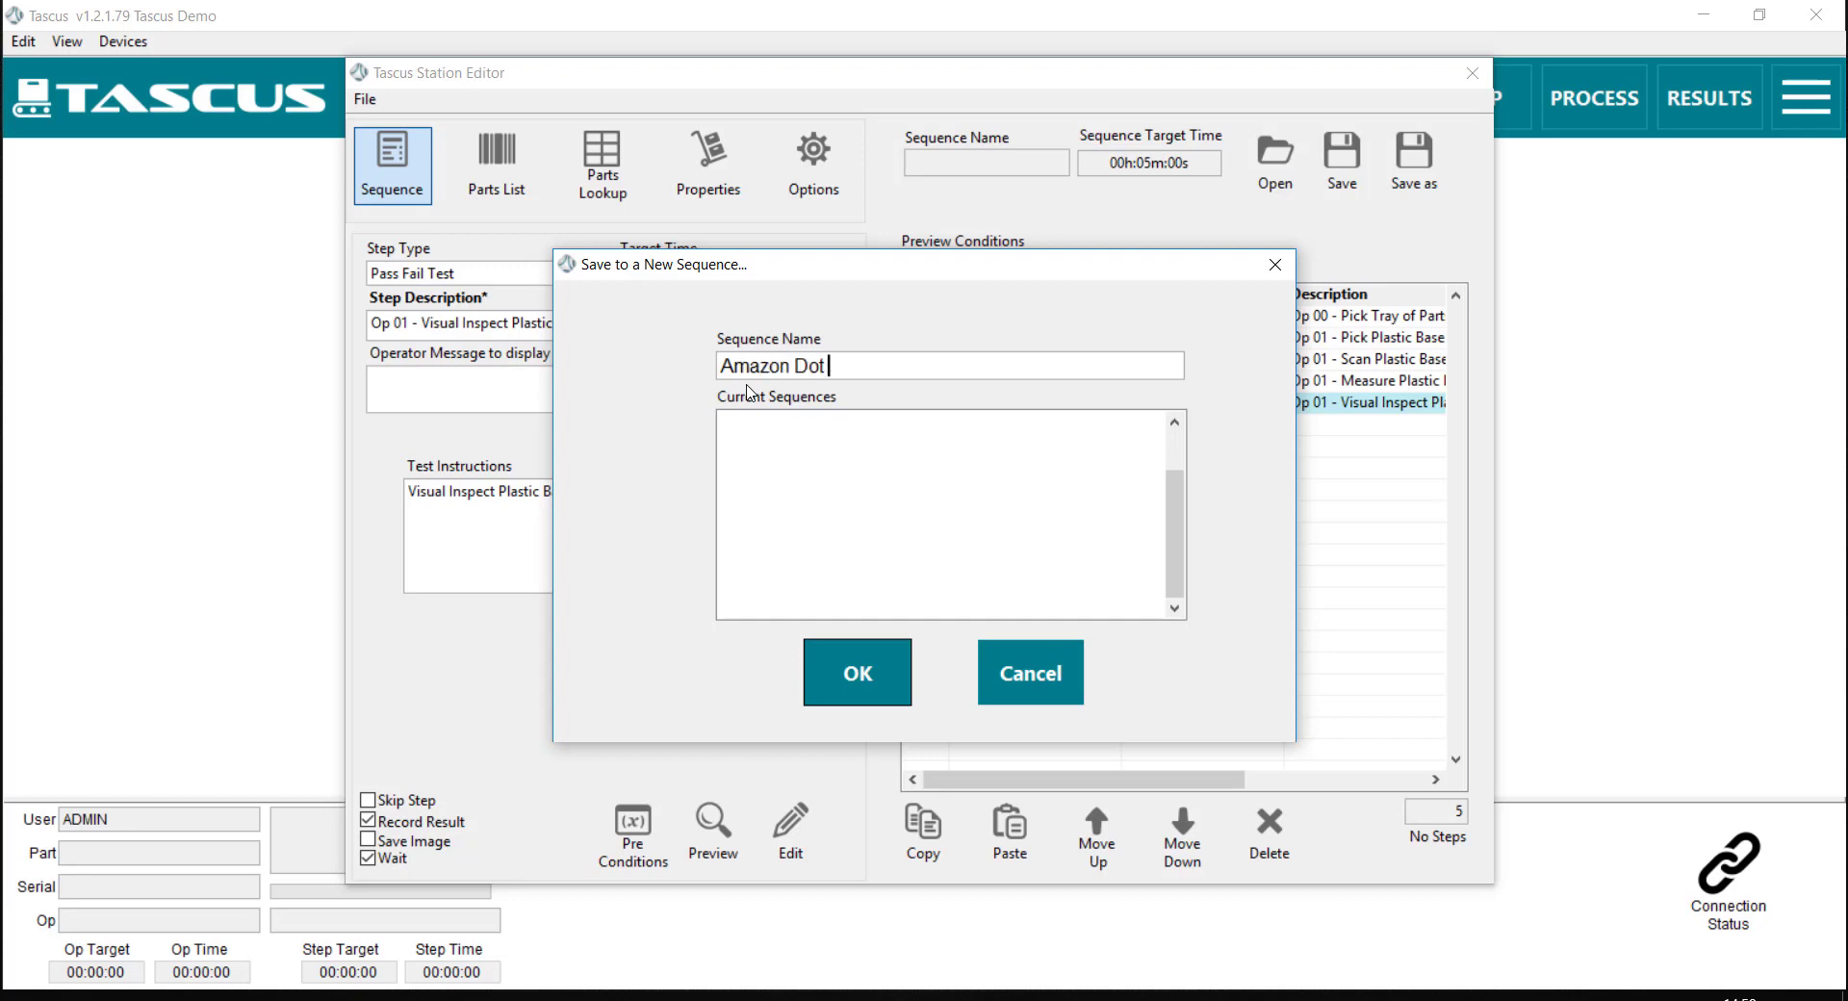
{"action": "type", "text": "Bu"}
{"action": "type", "text": "se Assembly"}
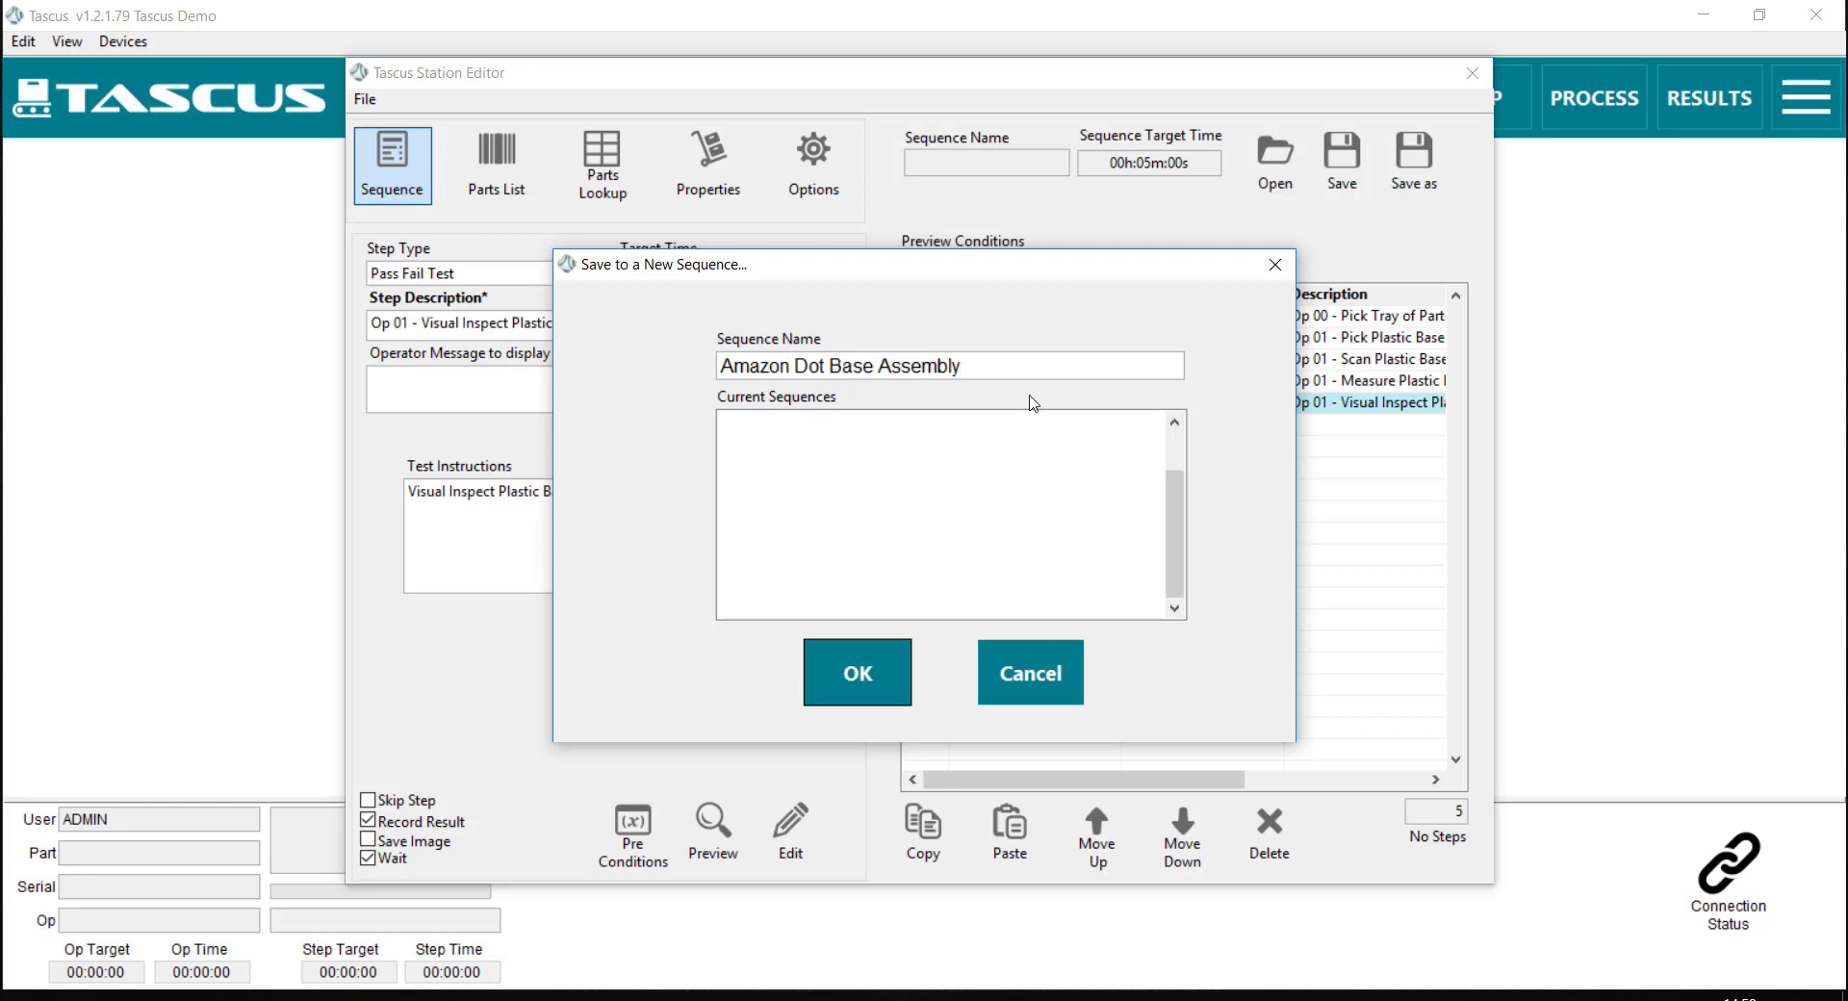
{"action": "left_click", "coordinate": [882, 668]}
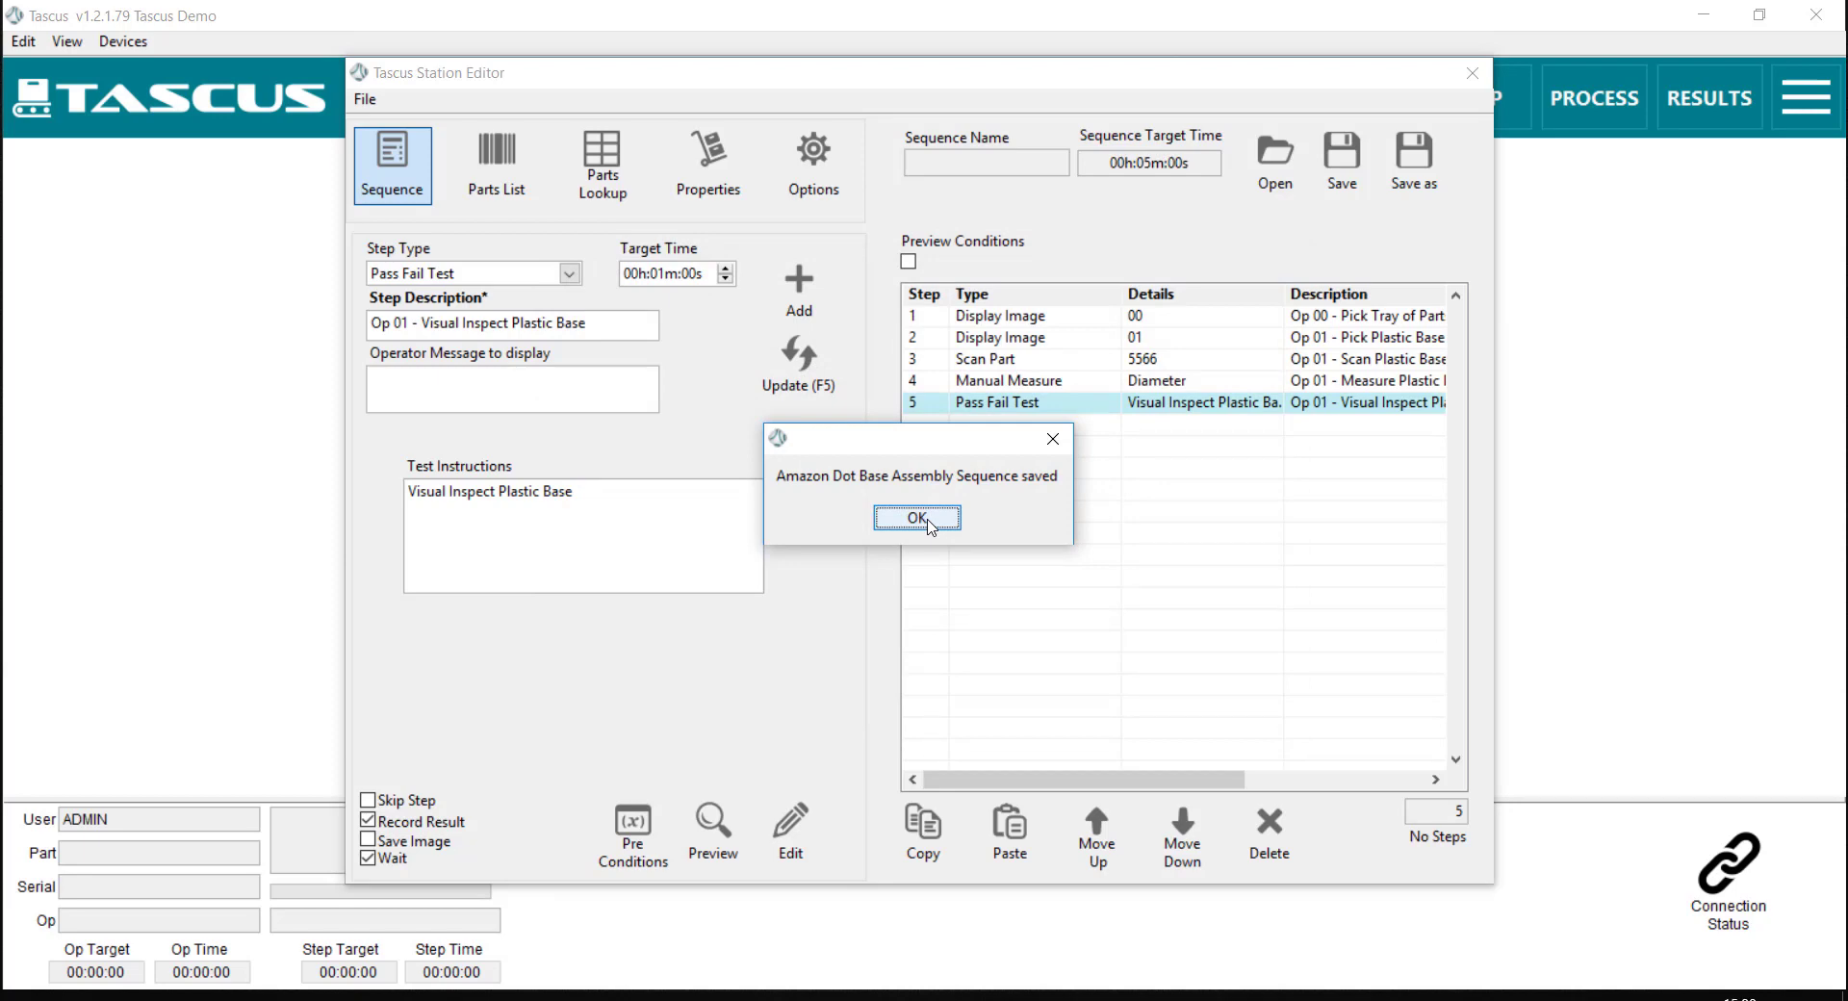
{"action": "left_click", "coordinate": [924, 520]}
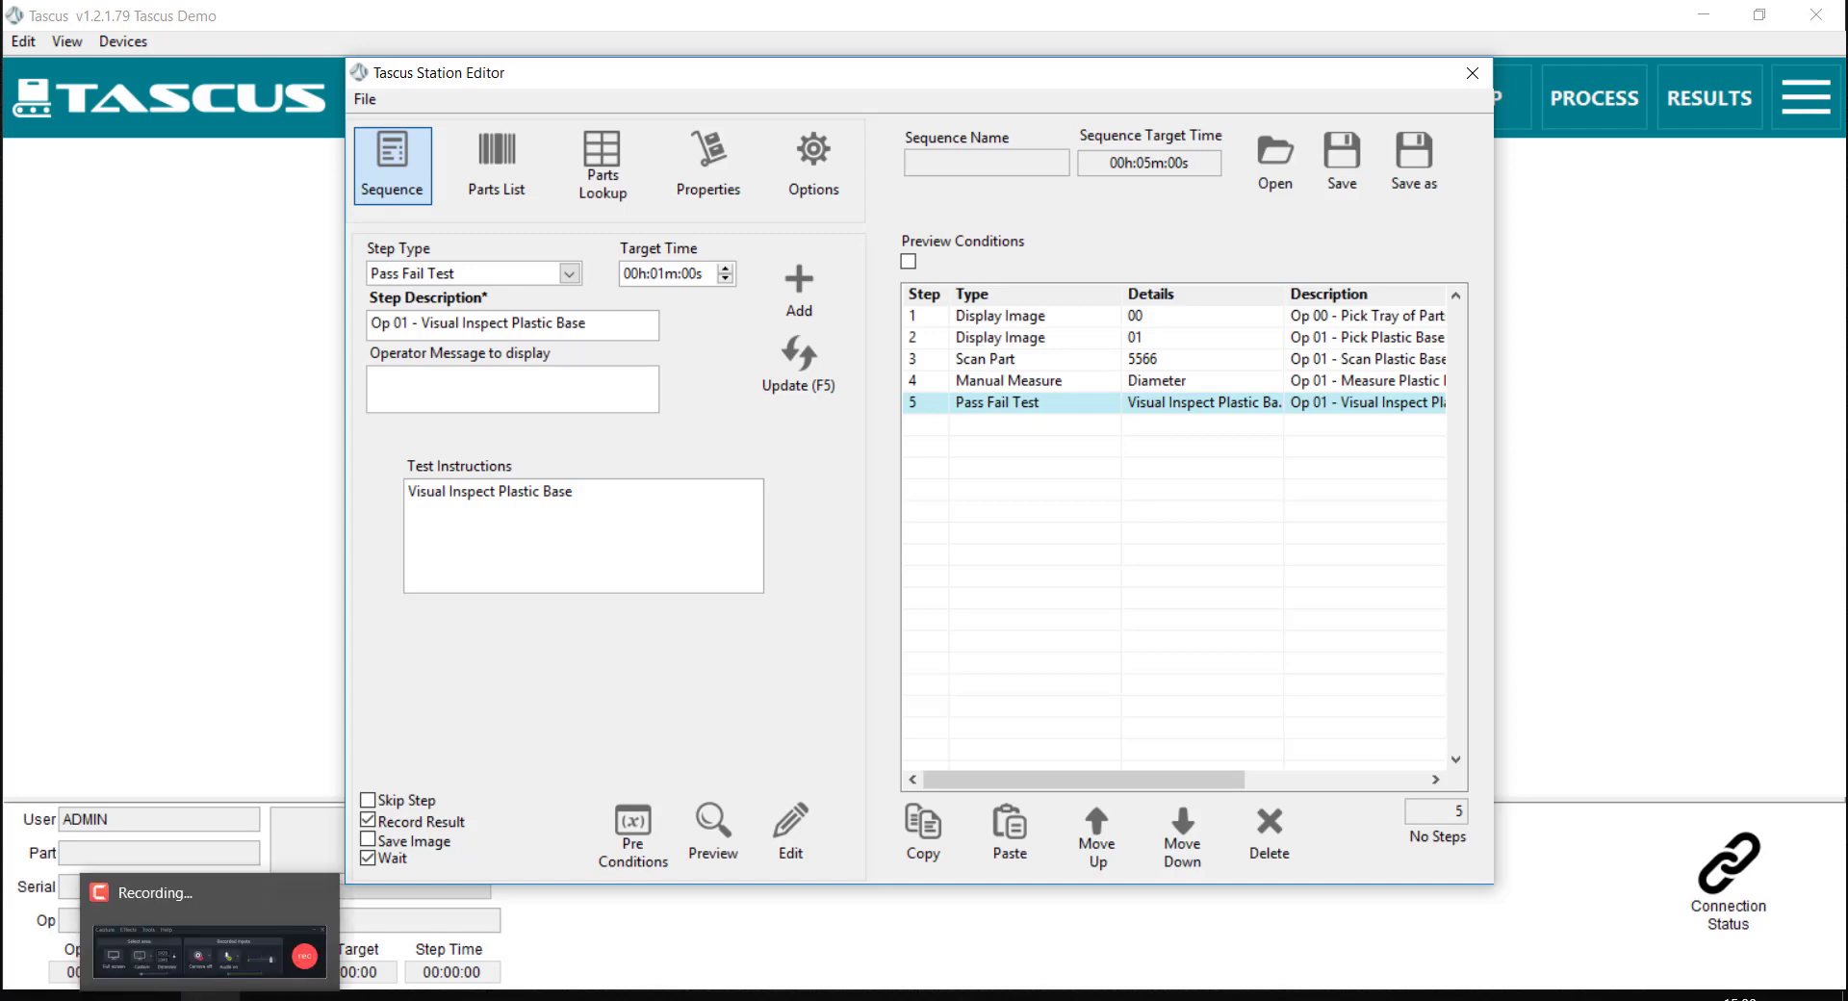
{"action": "left_click", "coordinate": [210, 997]}
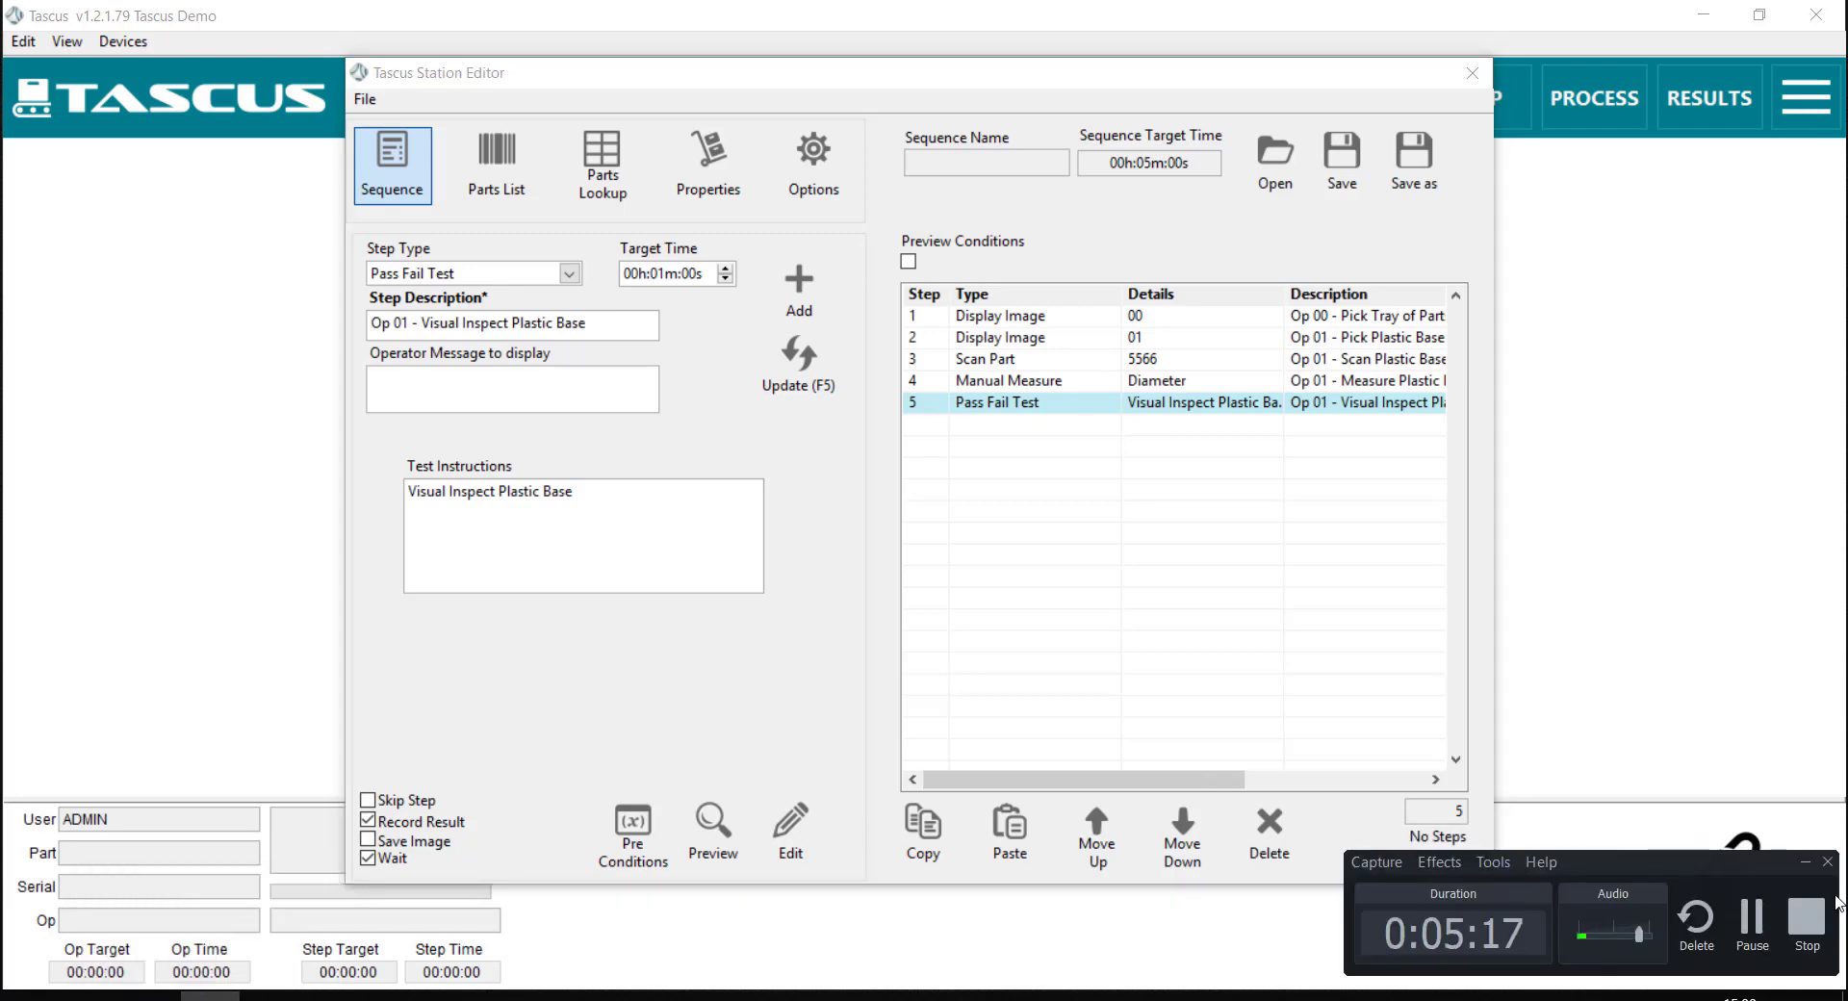
{"action": "left_click", "coordinate": [1805, 925]}
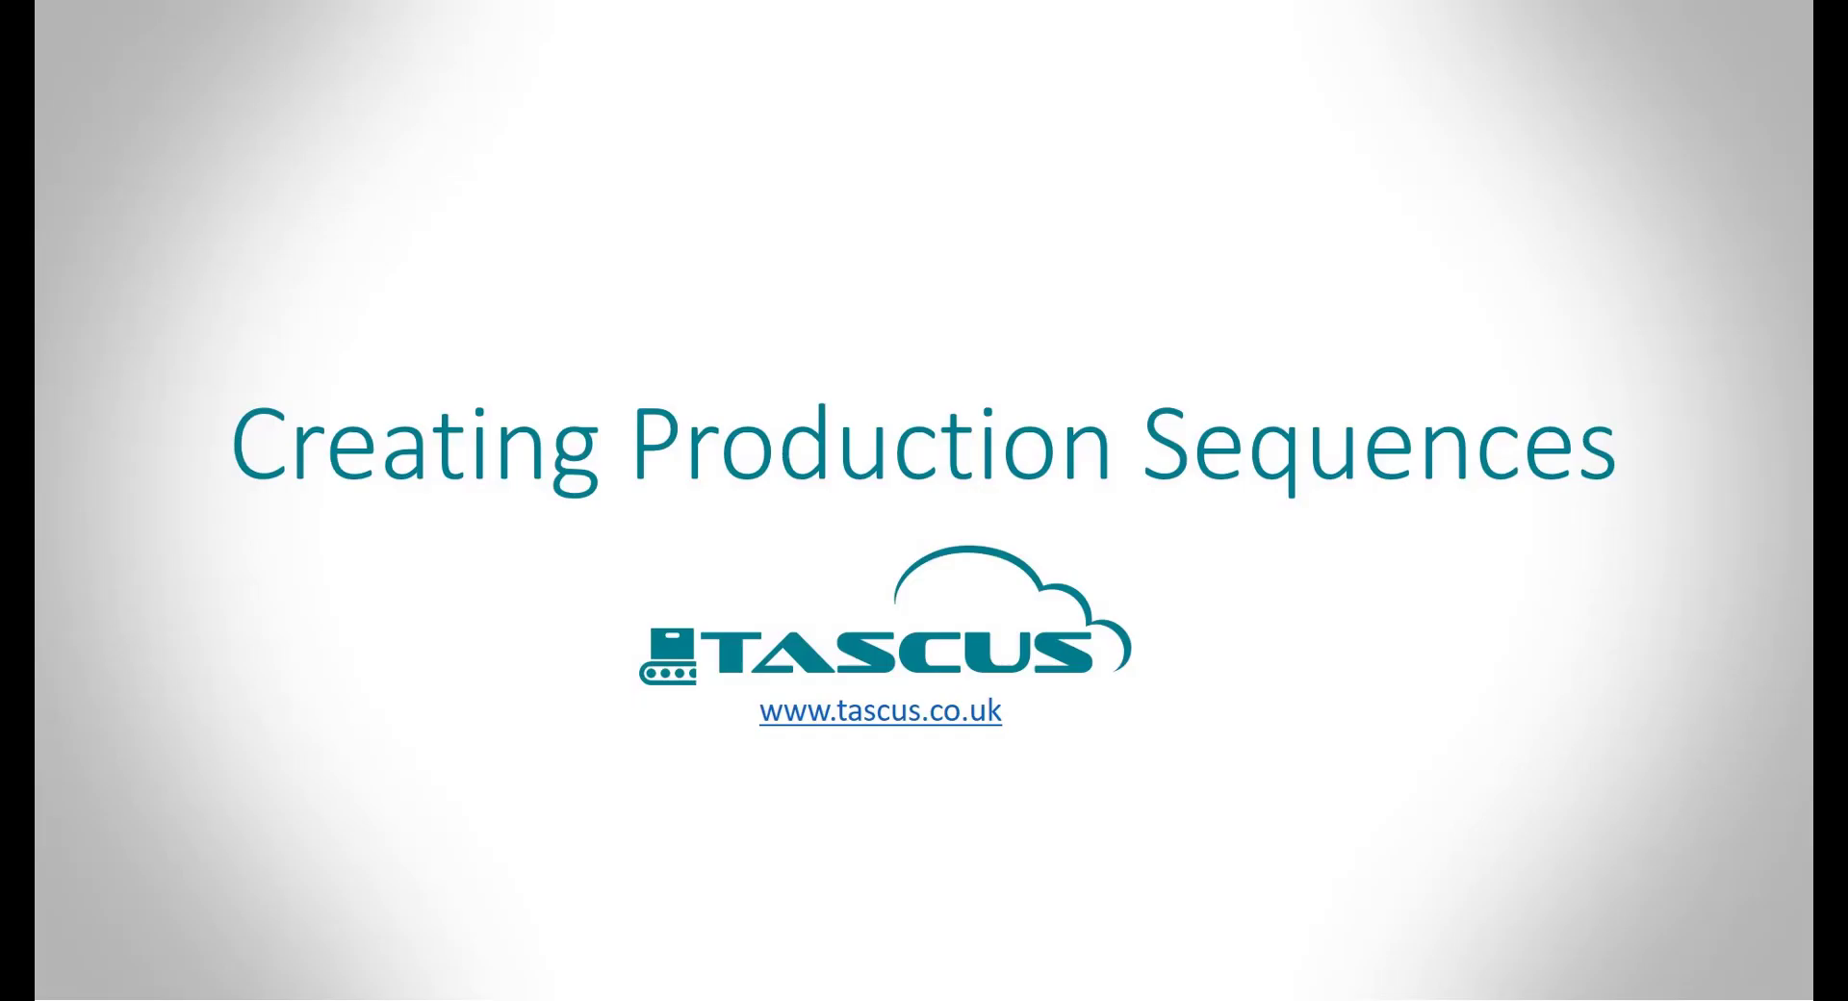